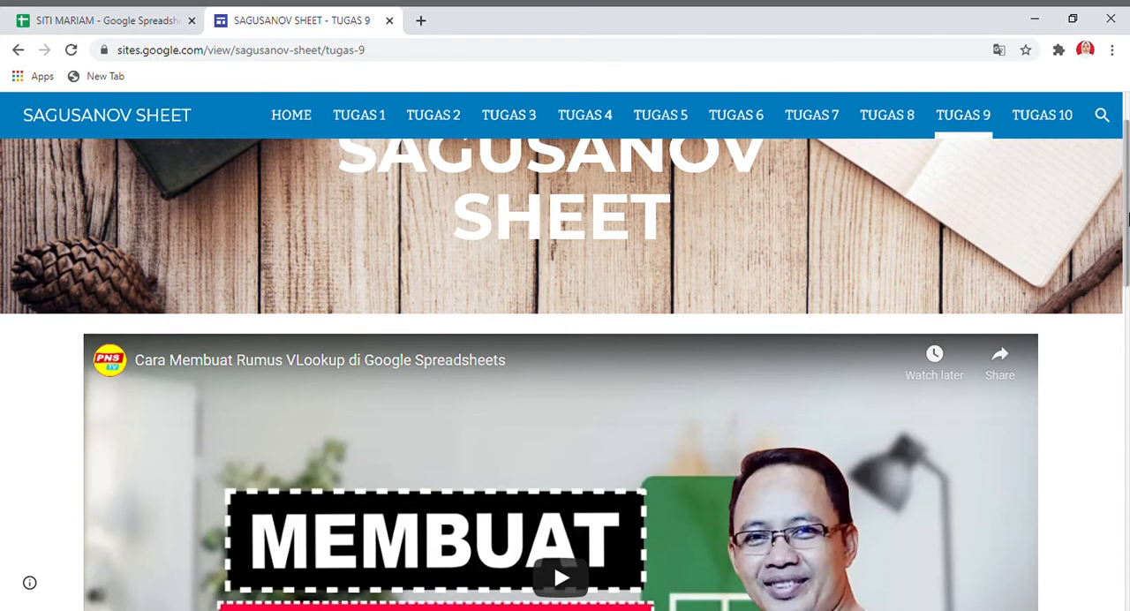
Read through the TUGAS 9 instructions and open the linked SAGUSANOV TV channel.
left_click_drag(1125, 228, 1127, 475)
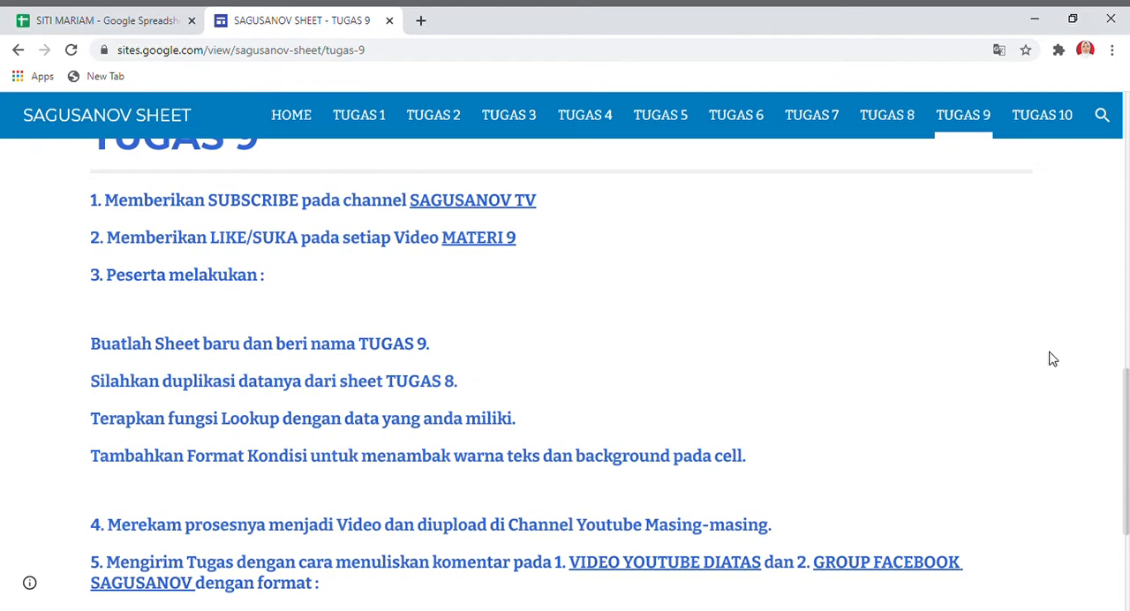
left_click_drag(1125, 372, 1126, 408)
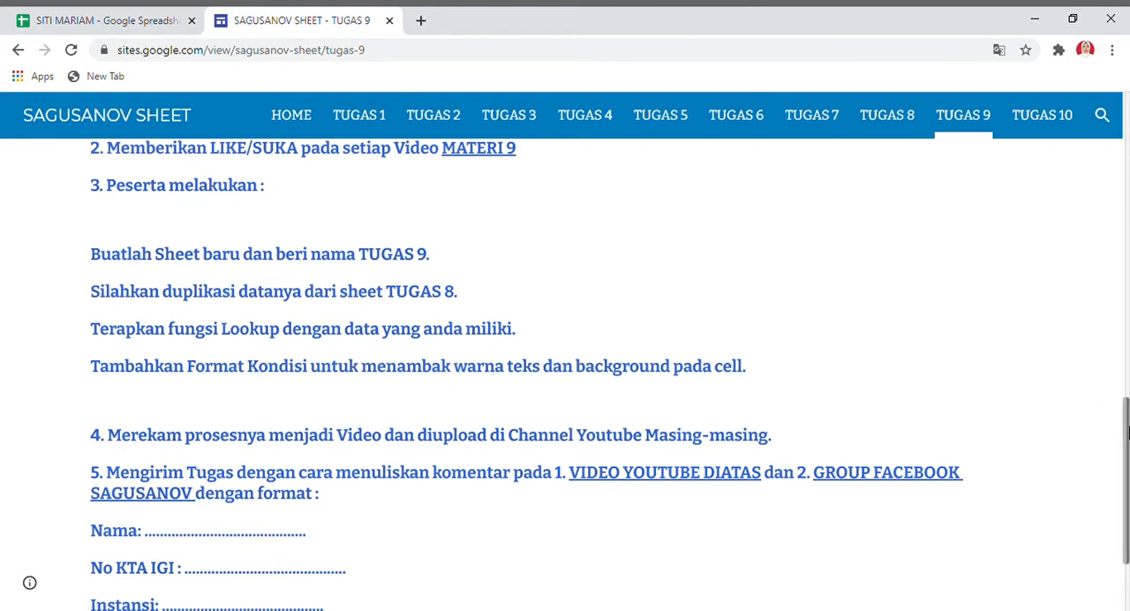
left_click_drag(1127, 430, 1095, 341)
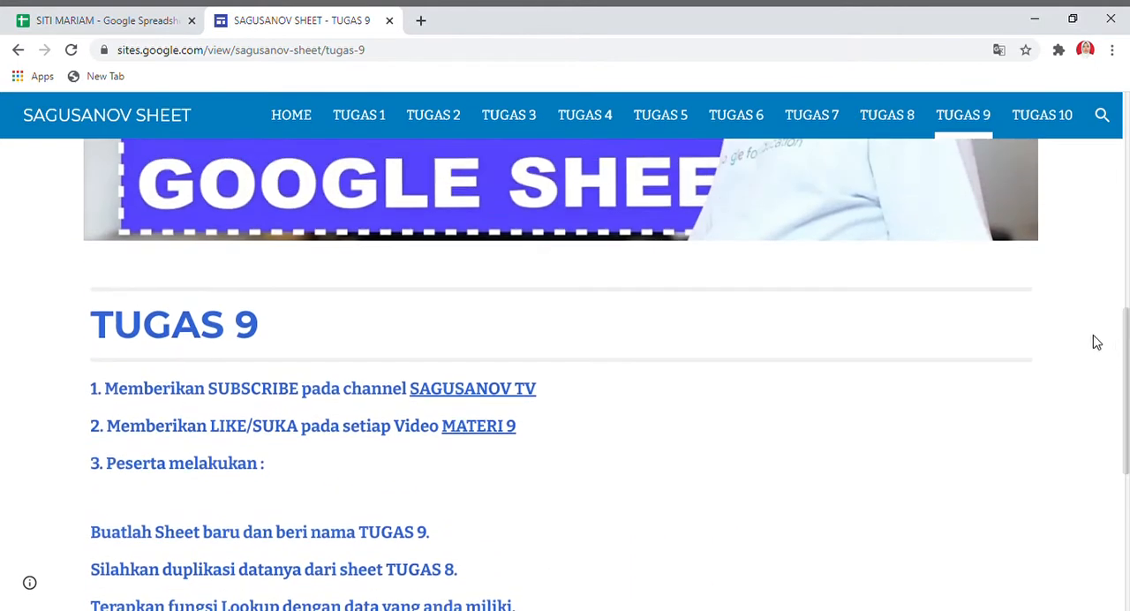
left_click(480, 391)
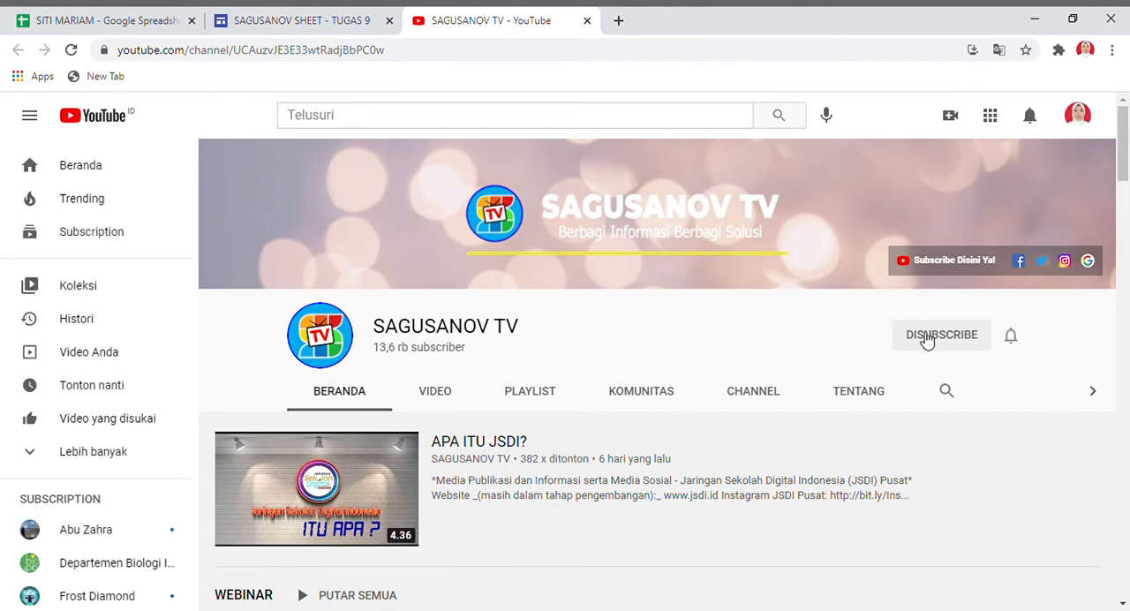
Unsubscribe from the SAGUSANOV TV channel and subscribe to it again.
left_click(927, 340)
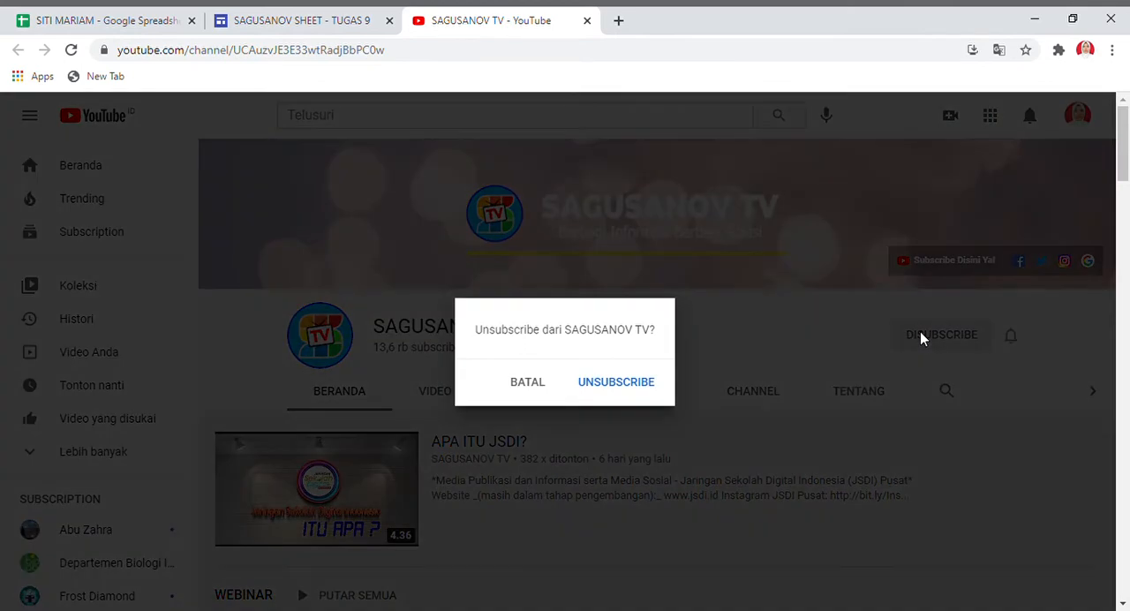
left_click(617, 384)
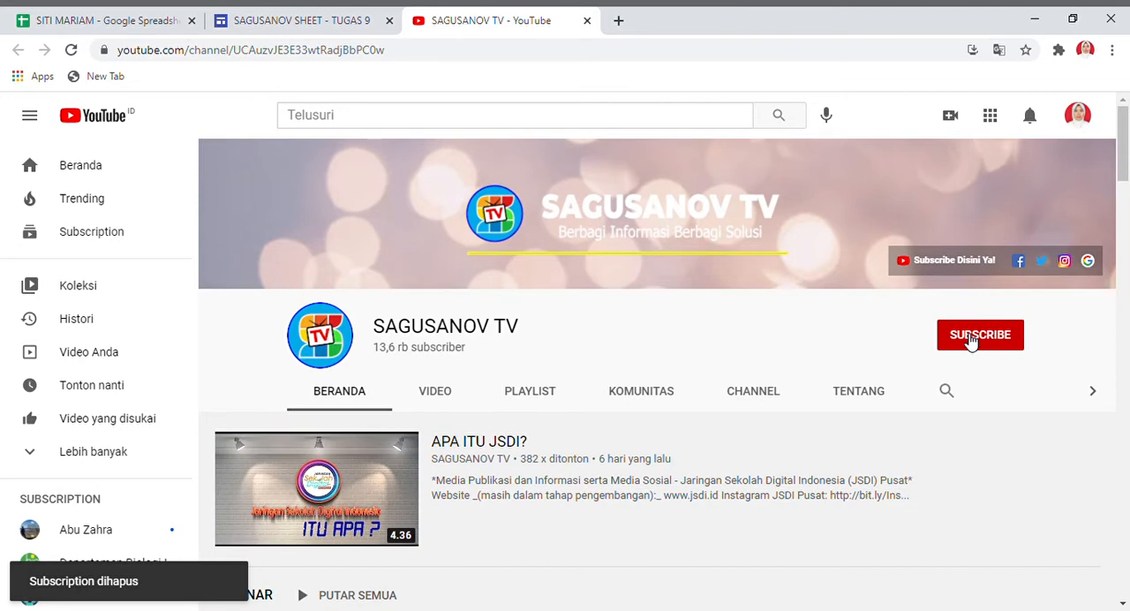
left_click(971, 339)
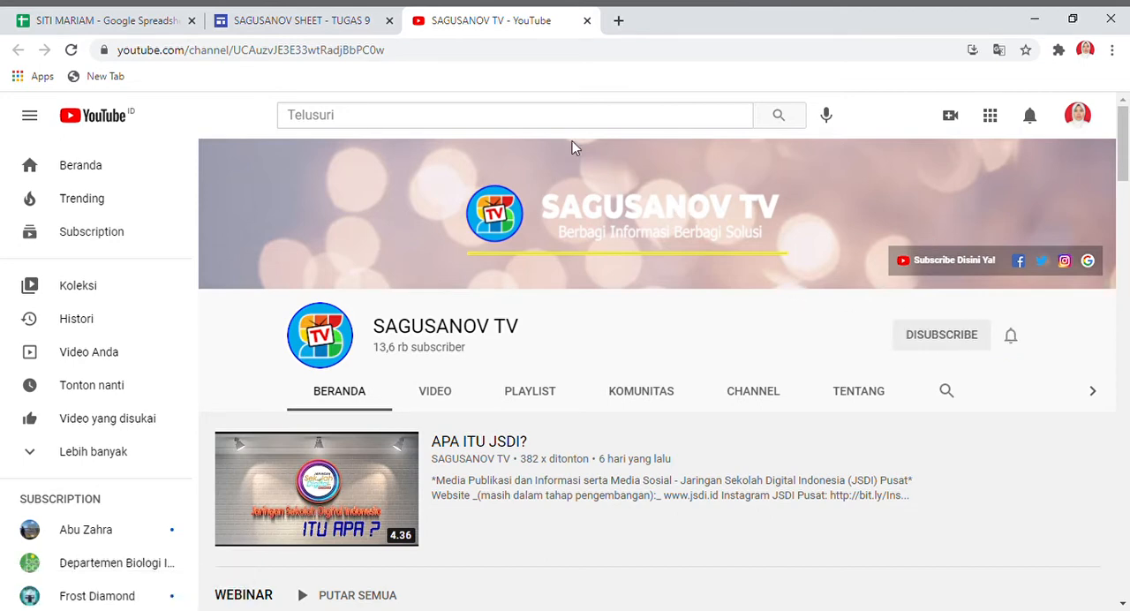
Return to the TUGAS 9 page and open its embedded VLookup tutorial video on YouTube.
left_click(281, 21)
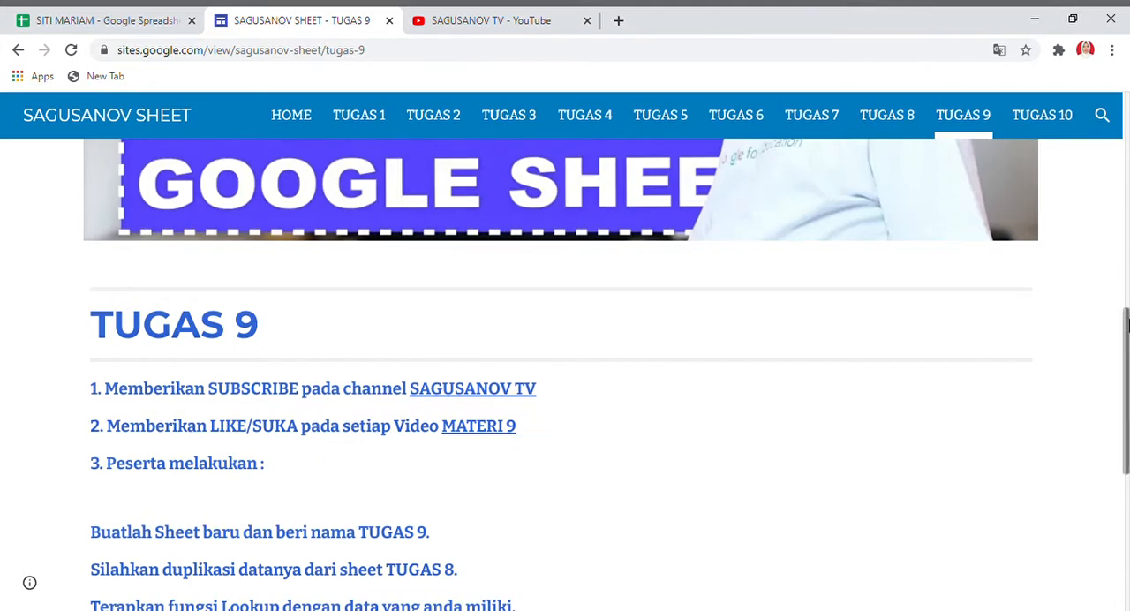
scroll(1126, 300, "up", 1)
scroll(1126, 300, "up", 3)
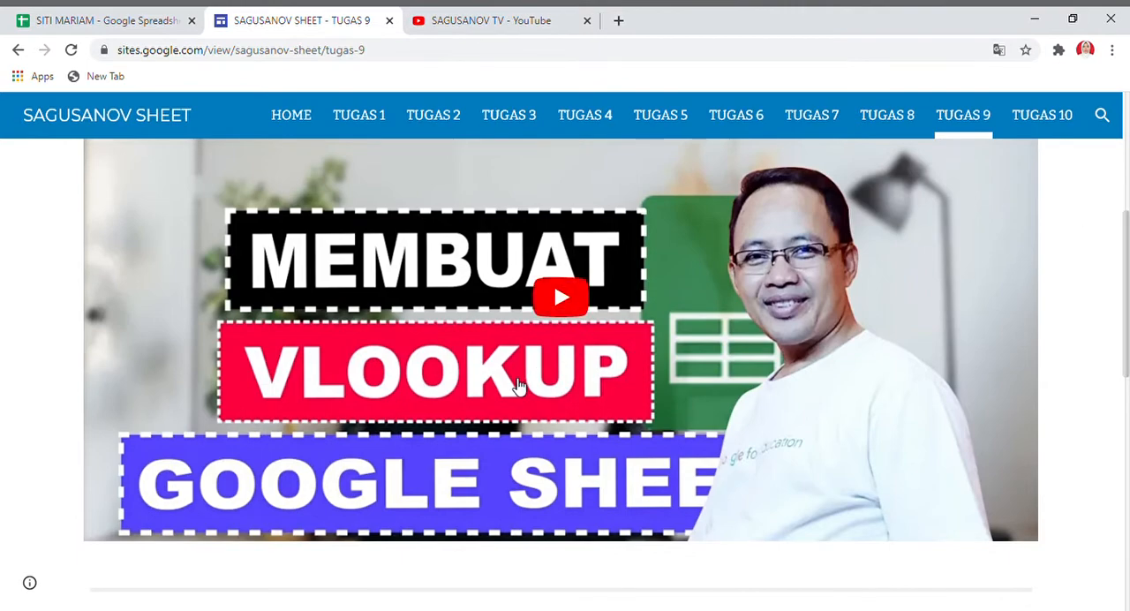
left_click(566, 298)
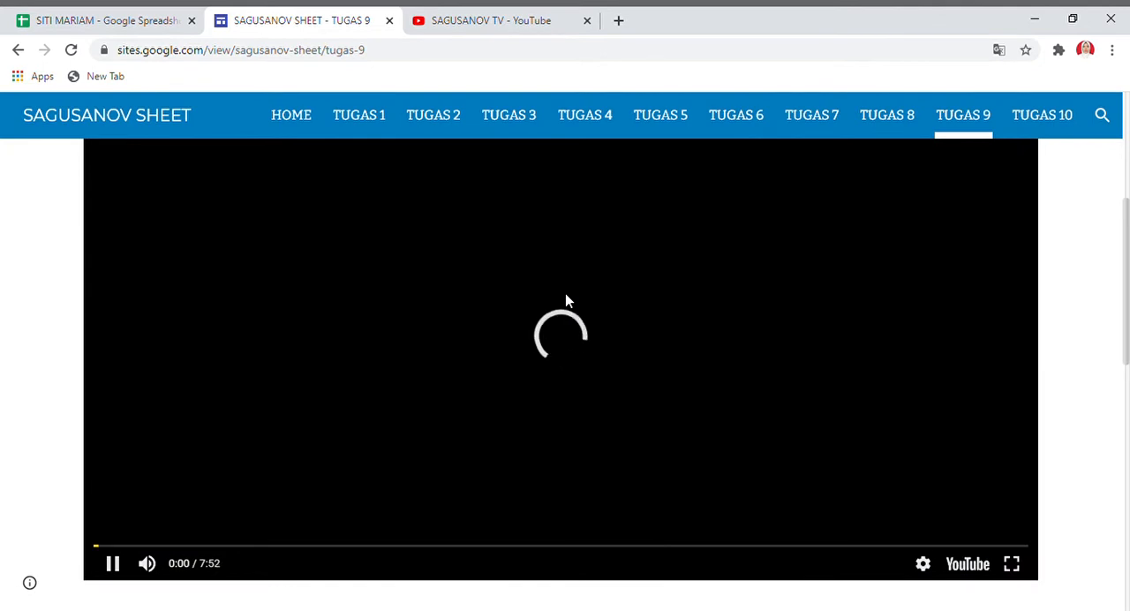
left_click(964, 566)
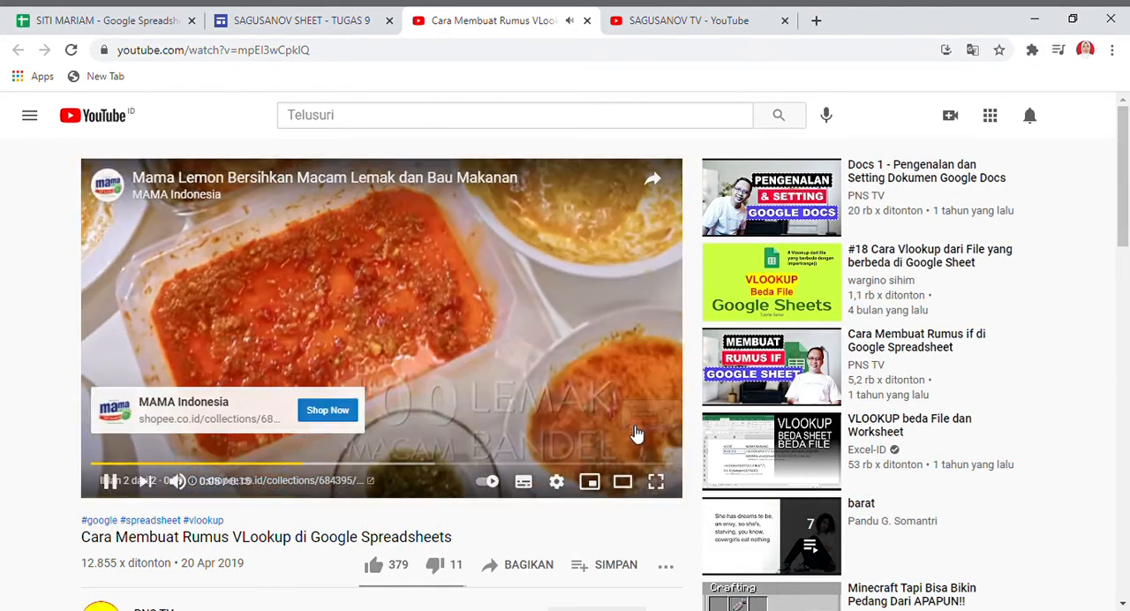
Skip the advertisement, like the VLookup tutorial video and pause its playback.
left_click(638, 422)
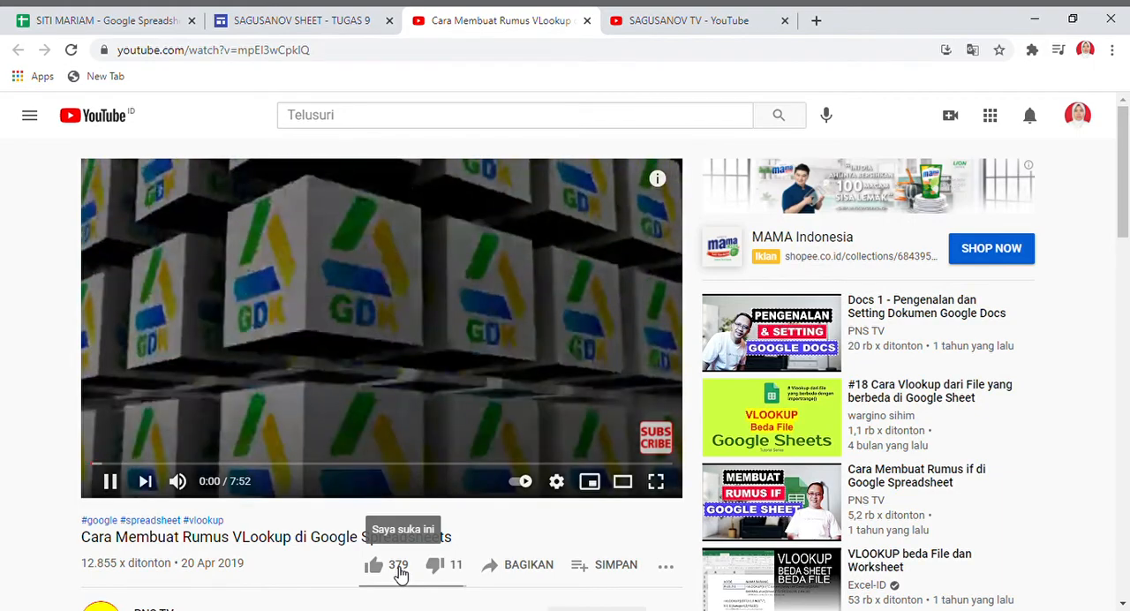
left_click(401, 573)
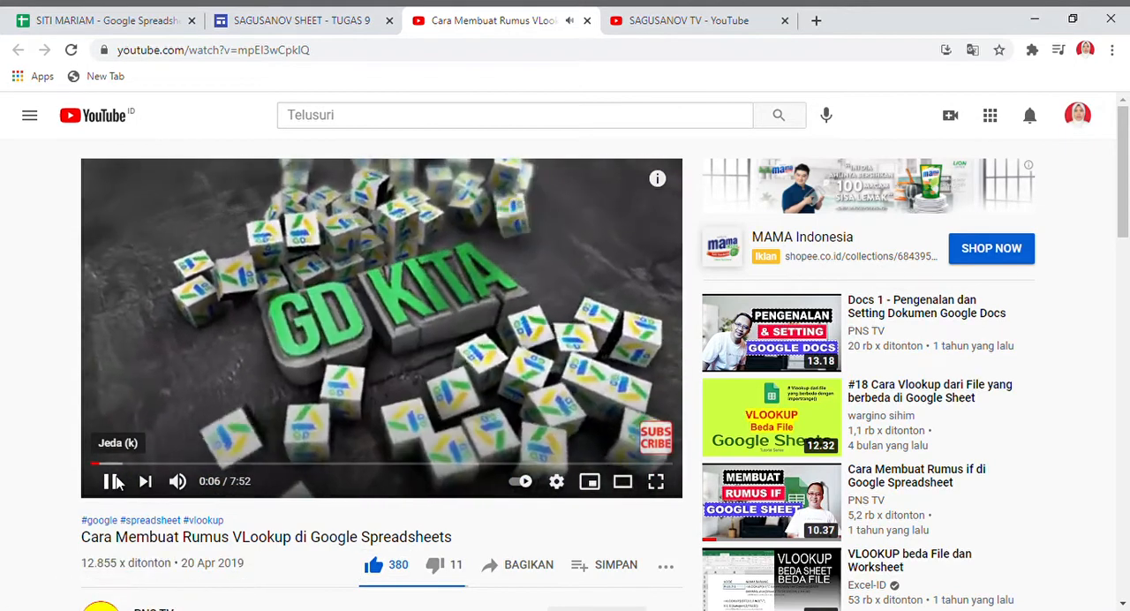
left_click(115, 482)
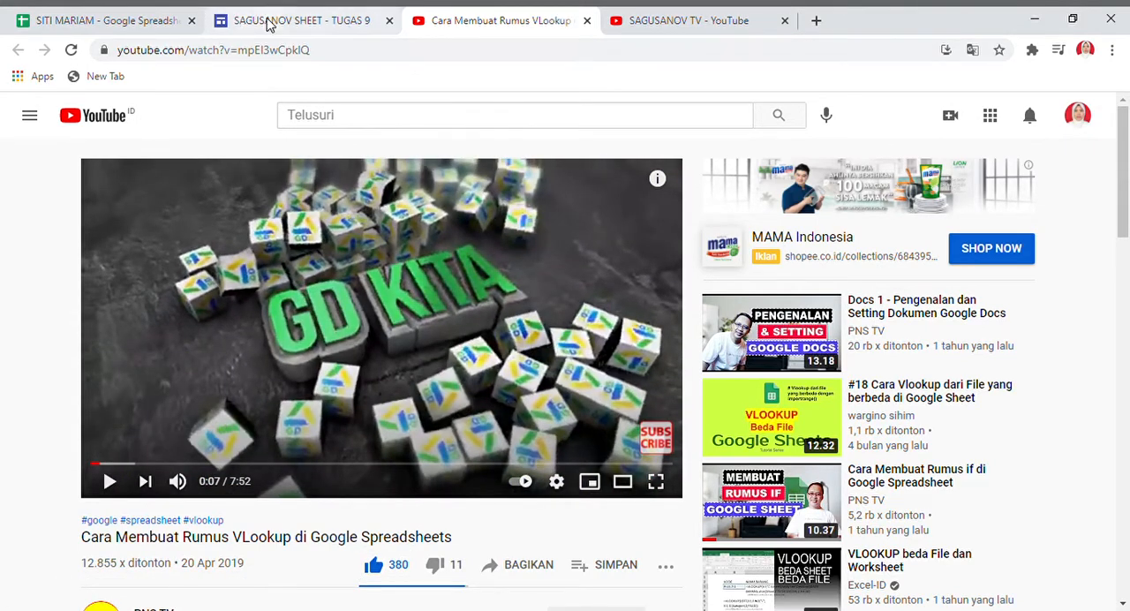
Switch to the student grades spreadsheet in Google Sheets and duplicate the TUGAS 8 sheet.
left_click(148, 29)
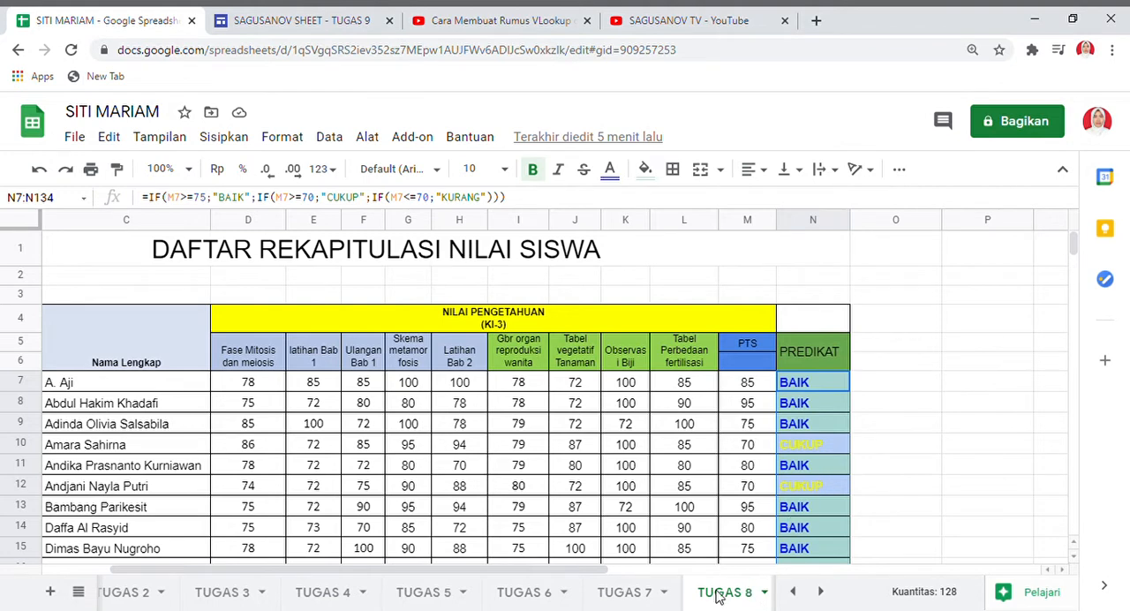
left_click(765, 592)
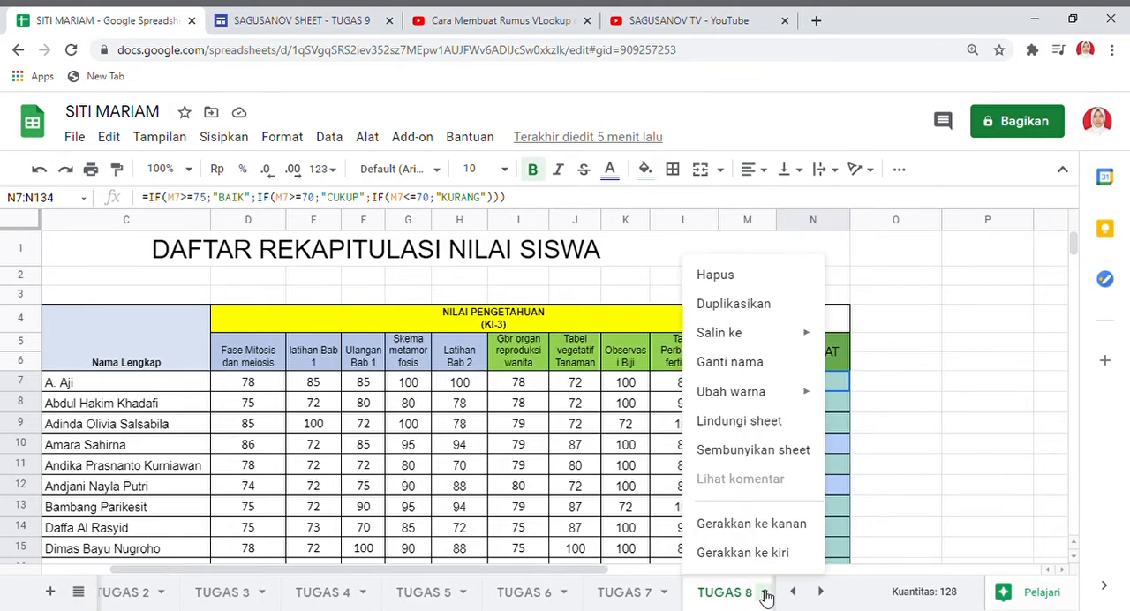
left_click(725, 305)
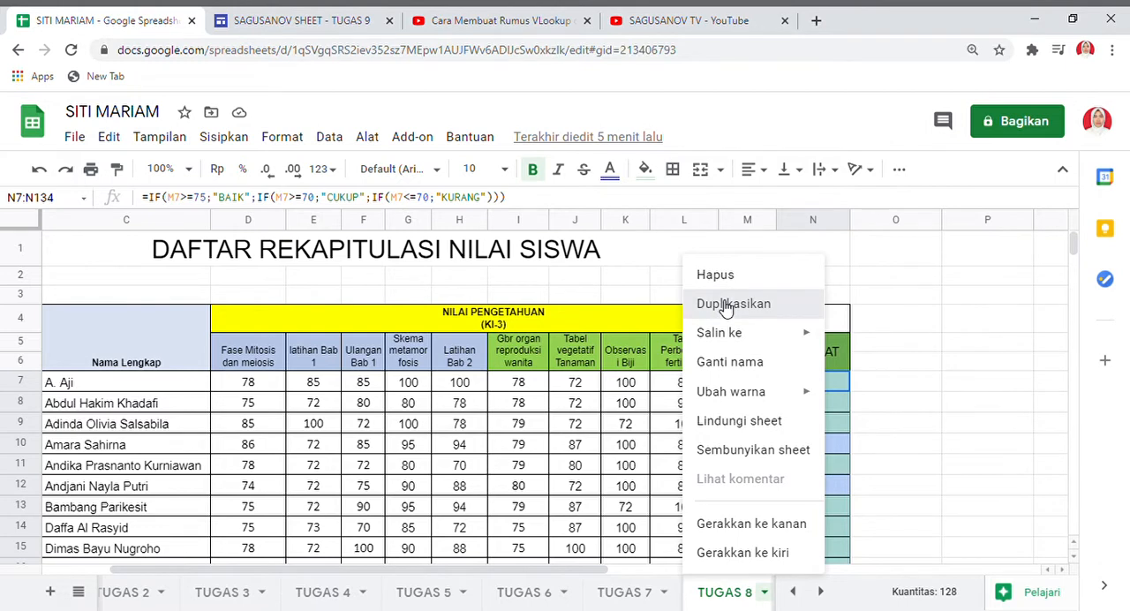
left_click(725, 305)
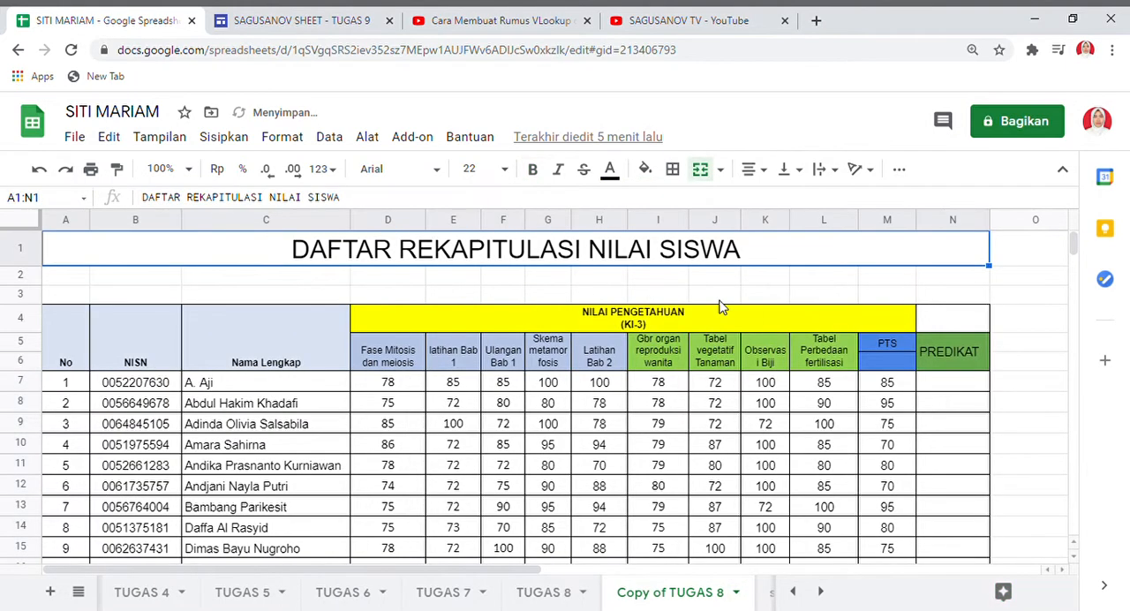
Rename the copied sheet as TUGAS 9.
left_click(736, 593)
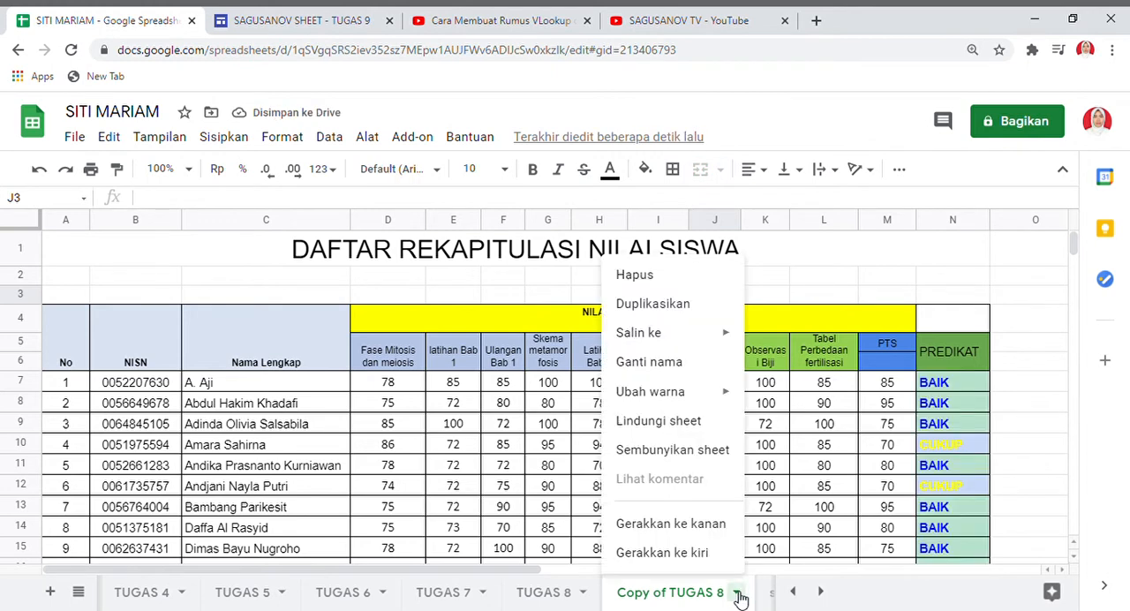
left_click(658, 362)
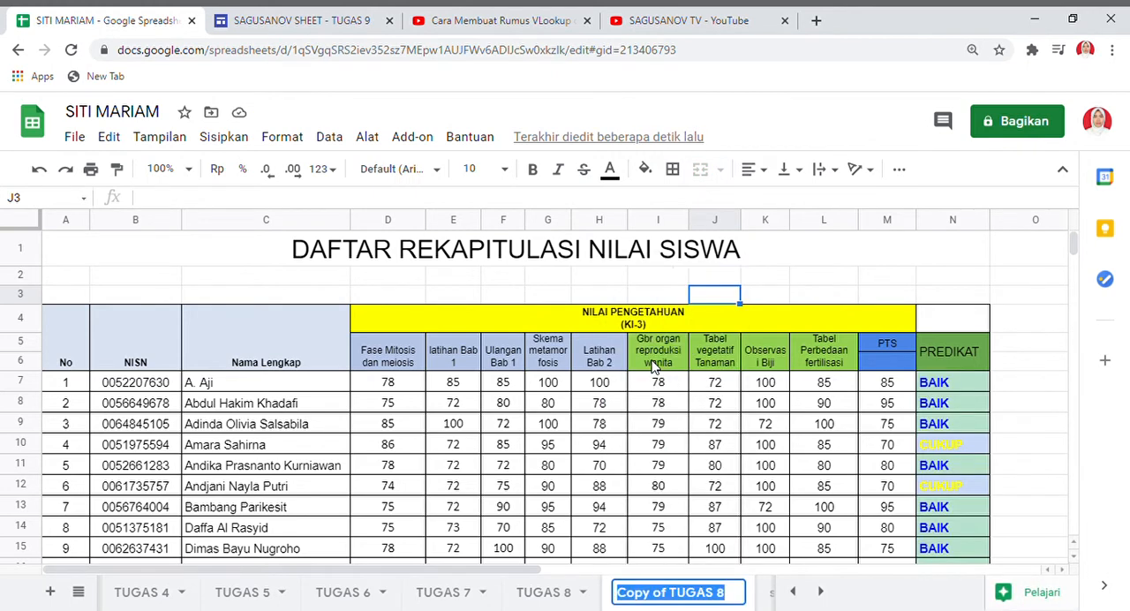
type("TUGAS ")
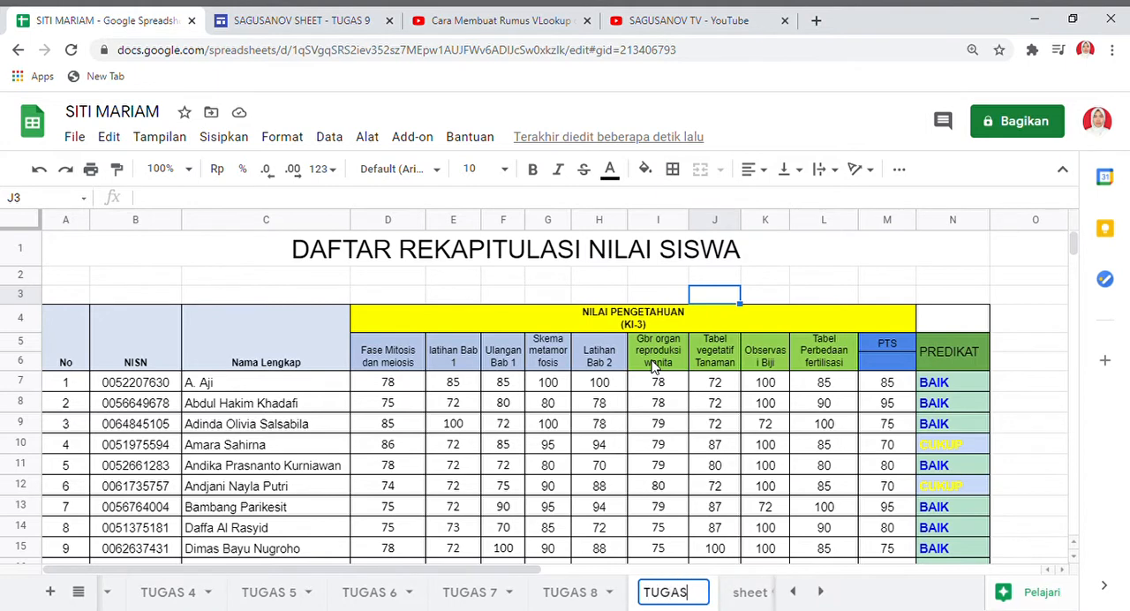
type("9")
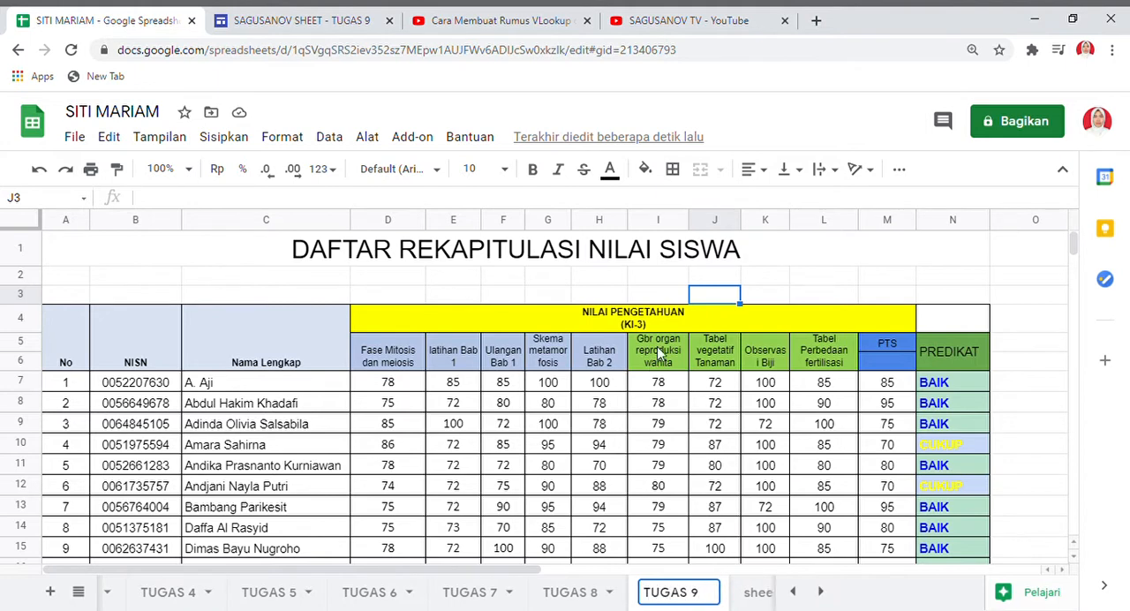
left_click(886, 465)
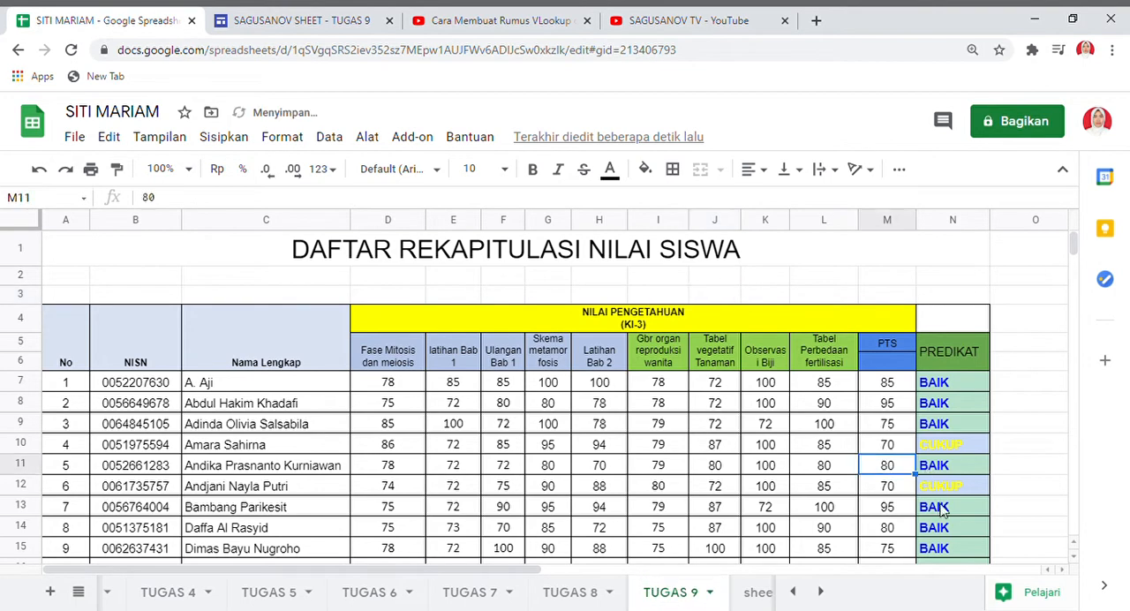
Enter the title TABEL VLOOKUP in cell Q6, in the empty area beside the grades table.
left_click(1062, 572)
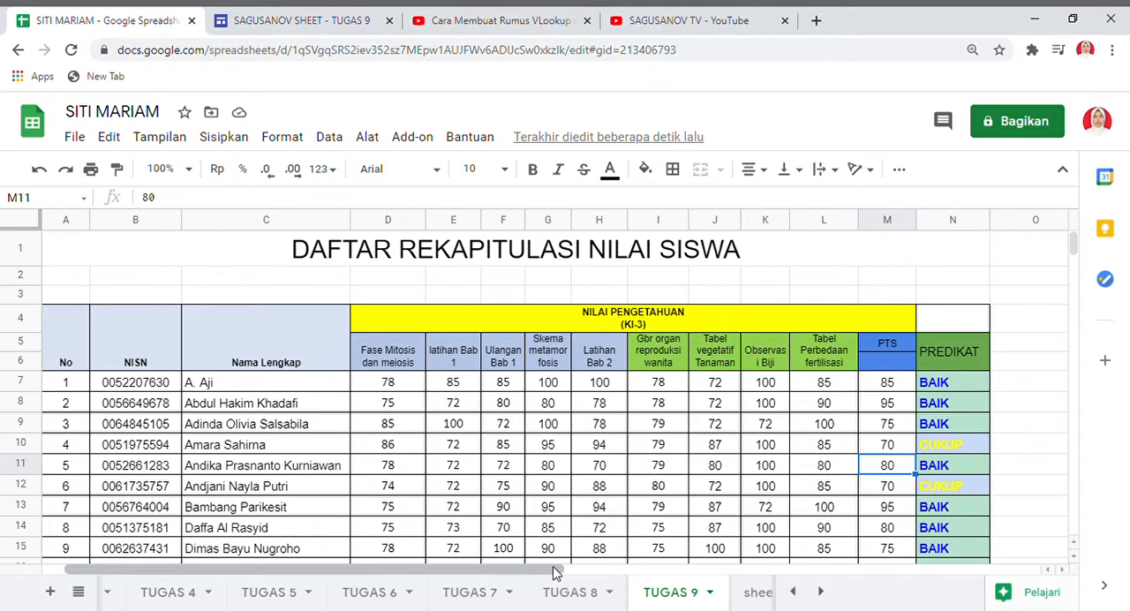
left_click_drag(554, 574, 868, 577)
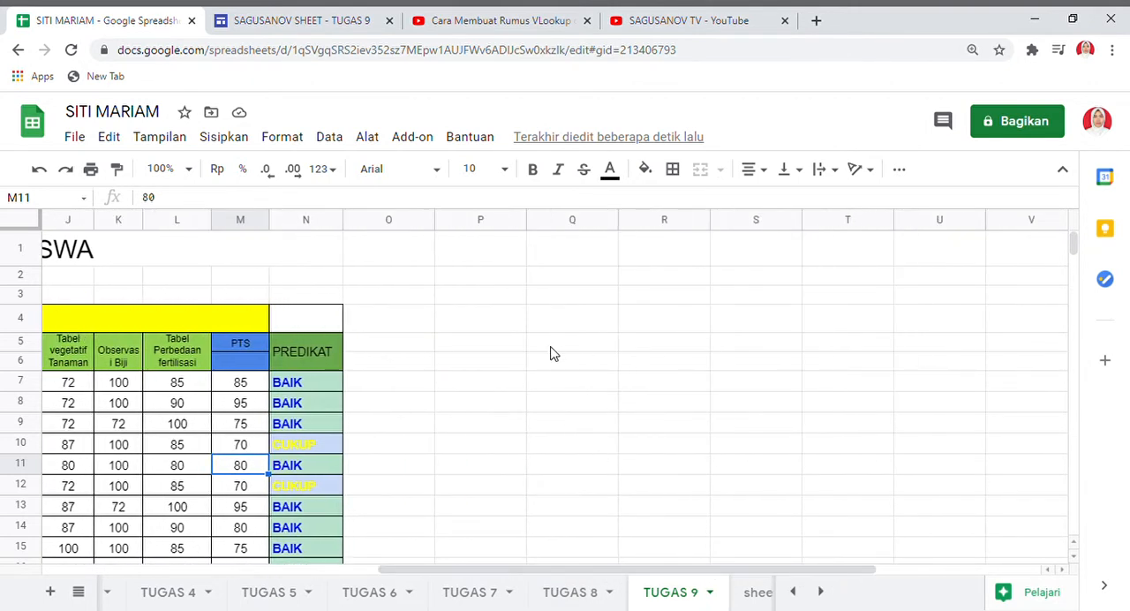
left_click(550, 347)
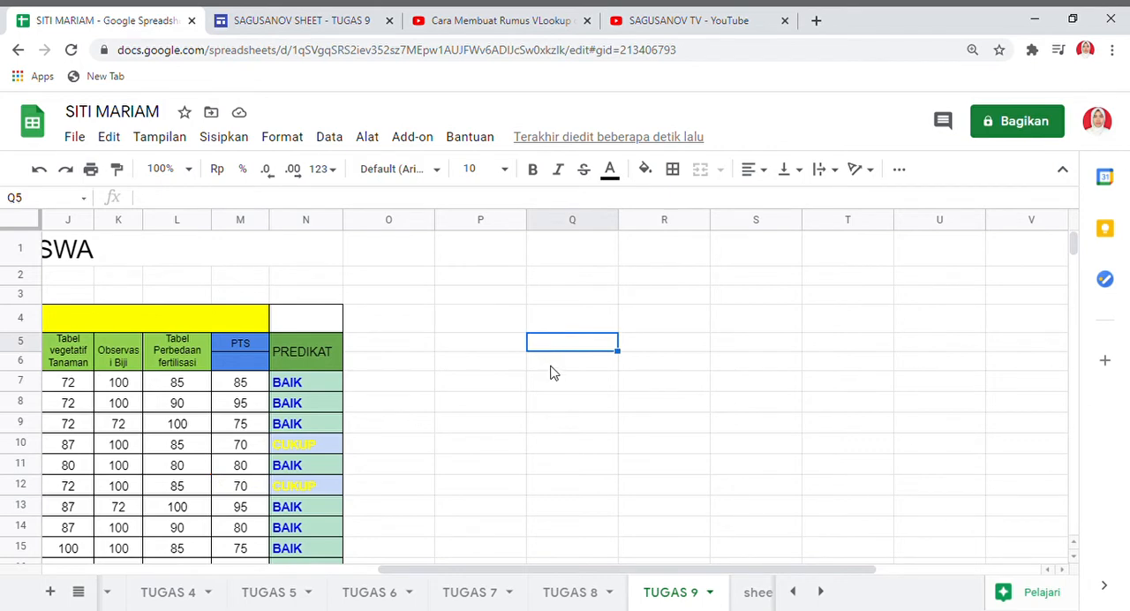
left_click(554, 365)
type("TA")
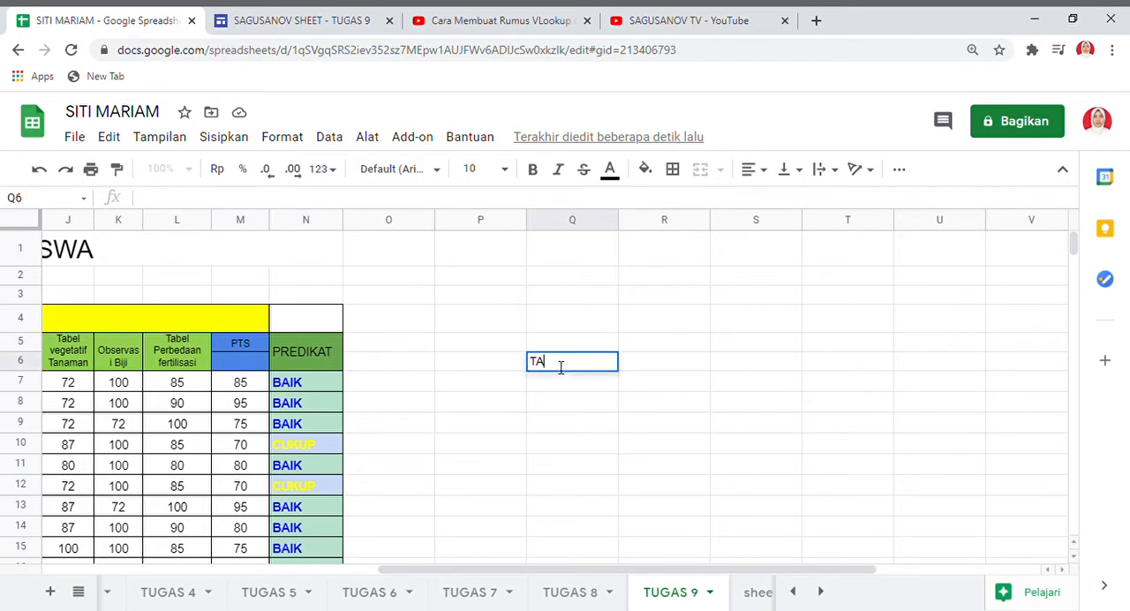
type("BEL VLO")
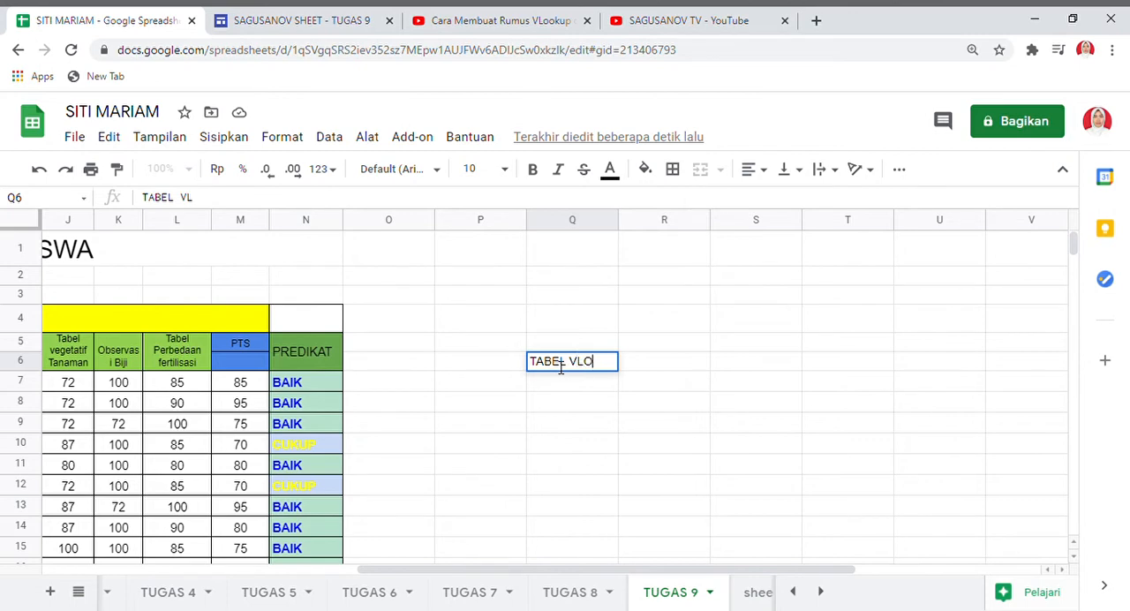
type("OKU")
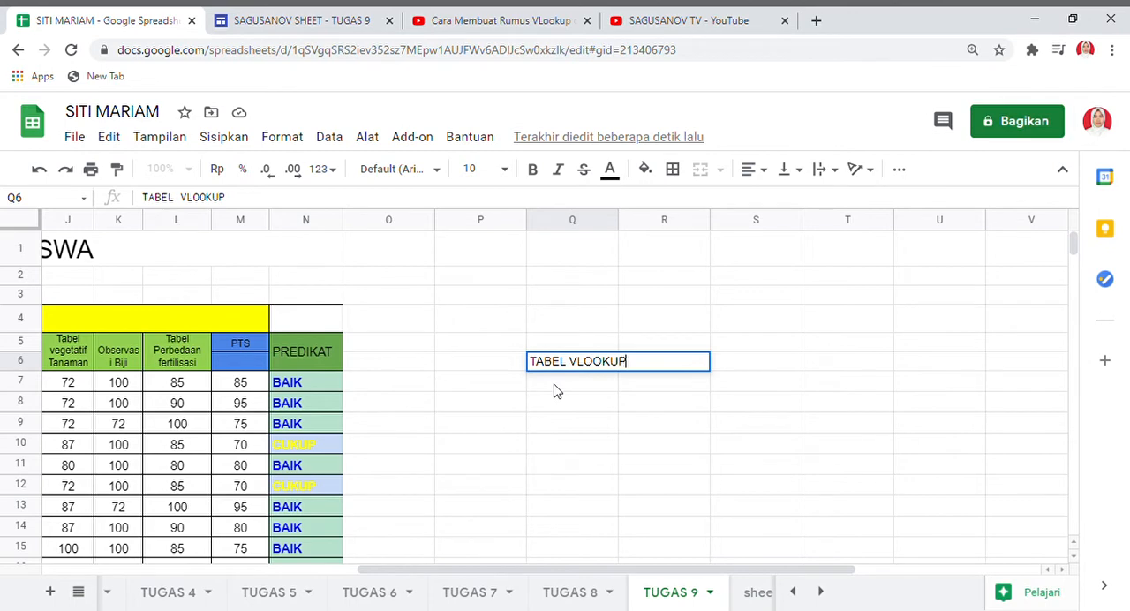
type("P")
key("Return")
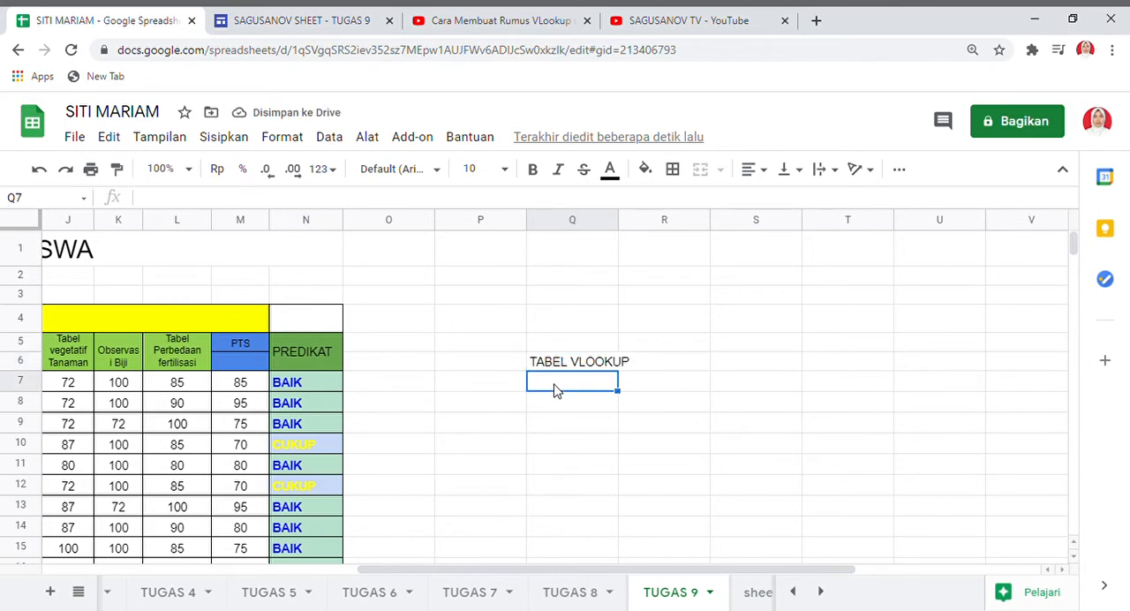
Enter the lookup table's column headings PREDIKAT, KETERANGAN and TINDAK LANJUT in cells Q7 to S7.
type("PREDIKAT")
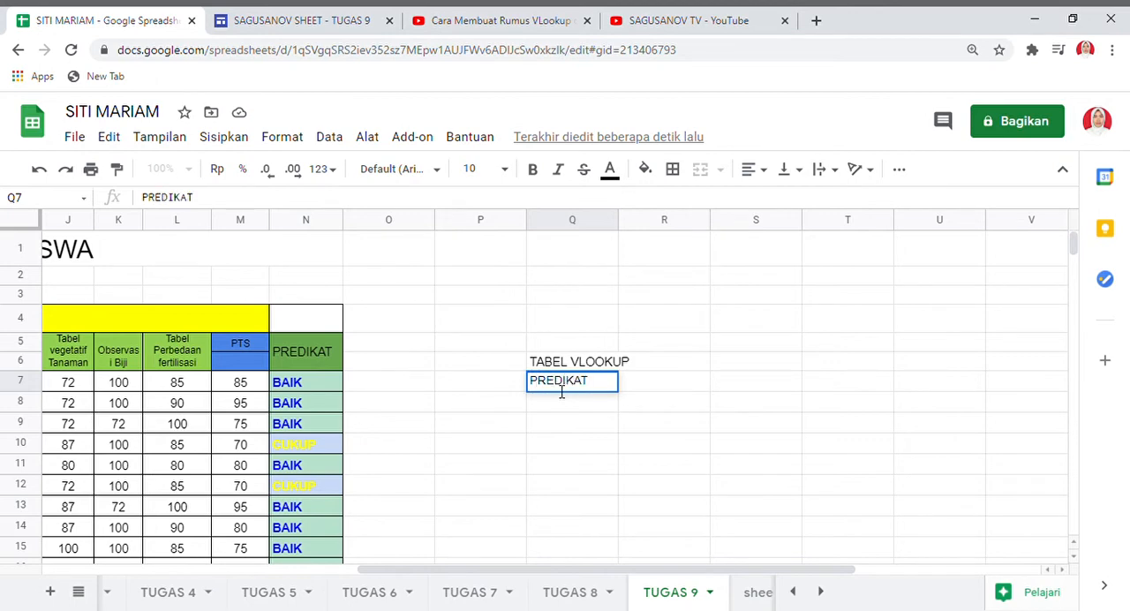
key("Tab")
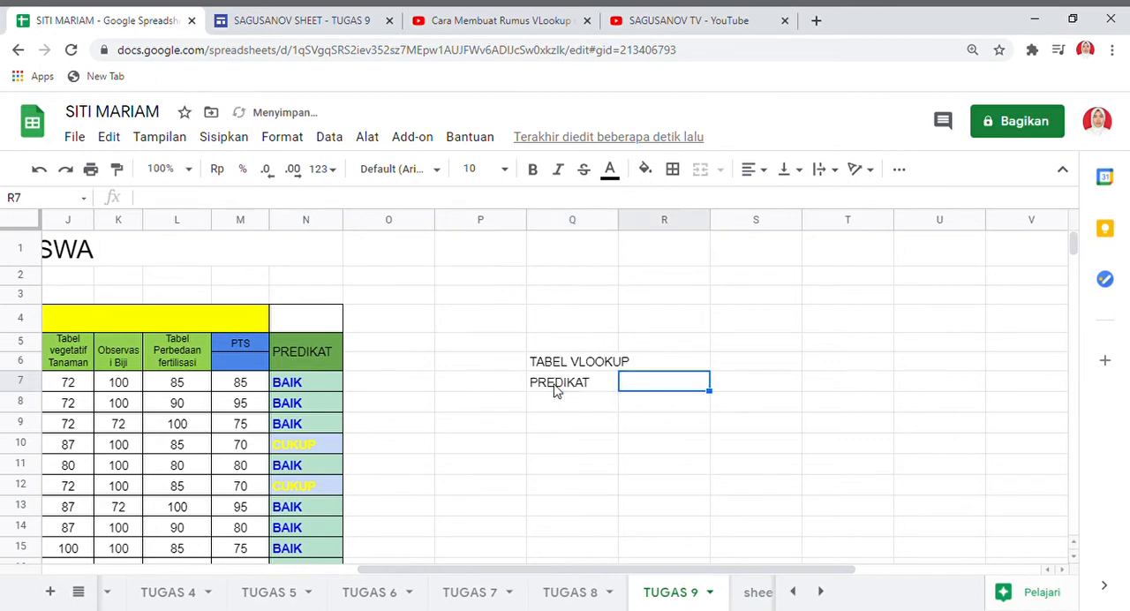
type("KET")
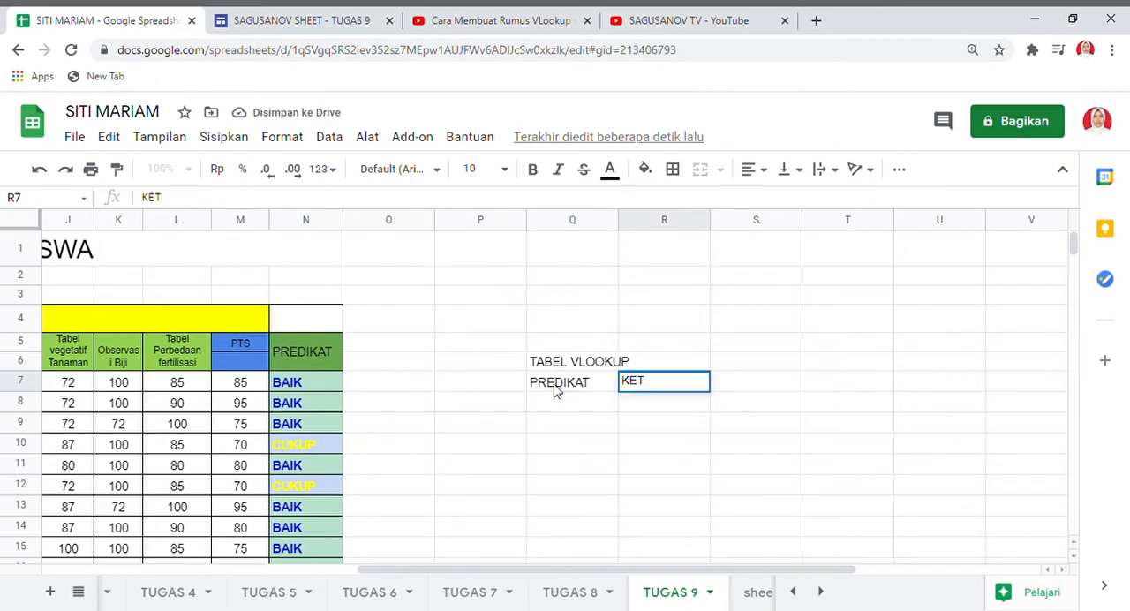
type("ERANGAN")
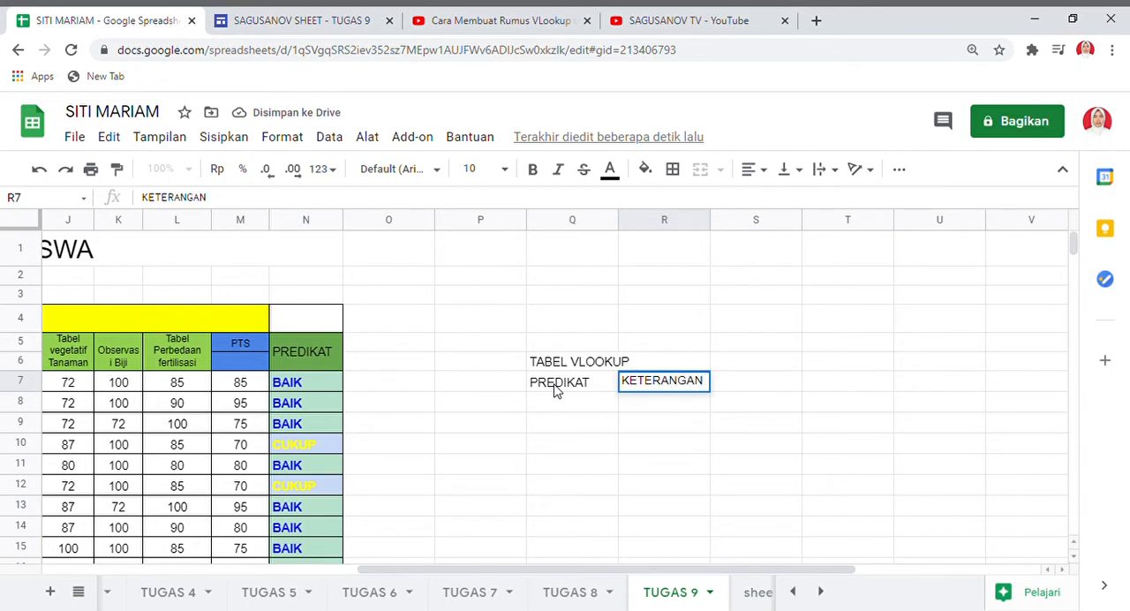
key("Tab")
type("TIN")
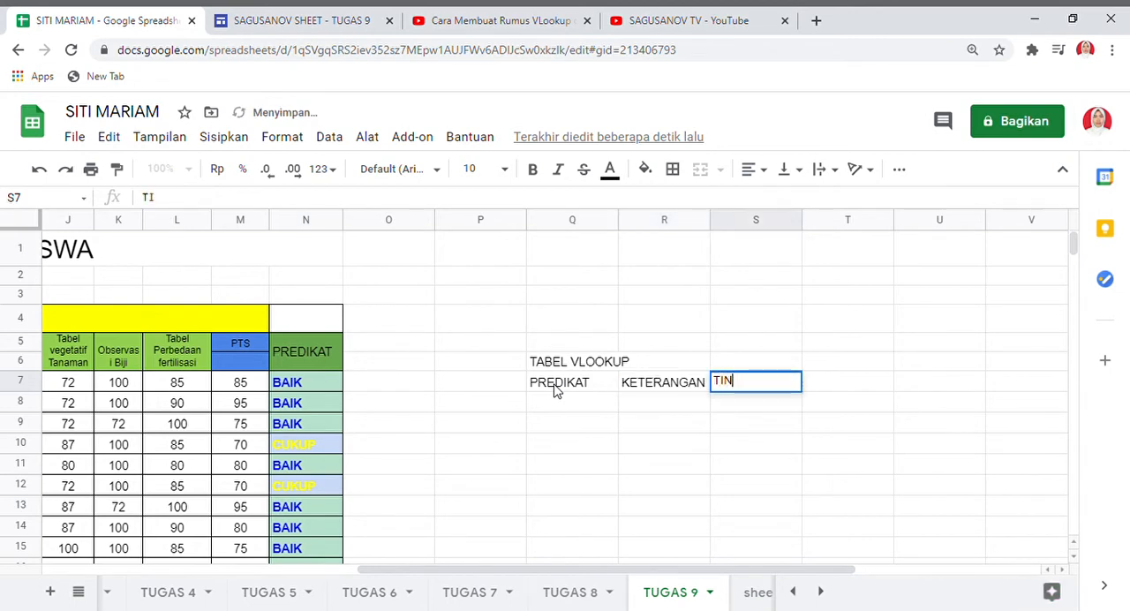
type("DAK LANJUT")
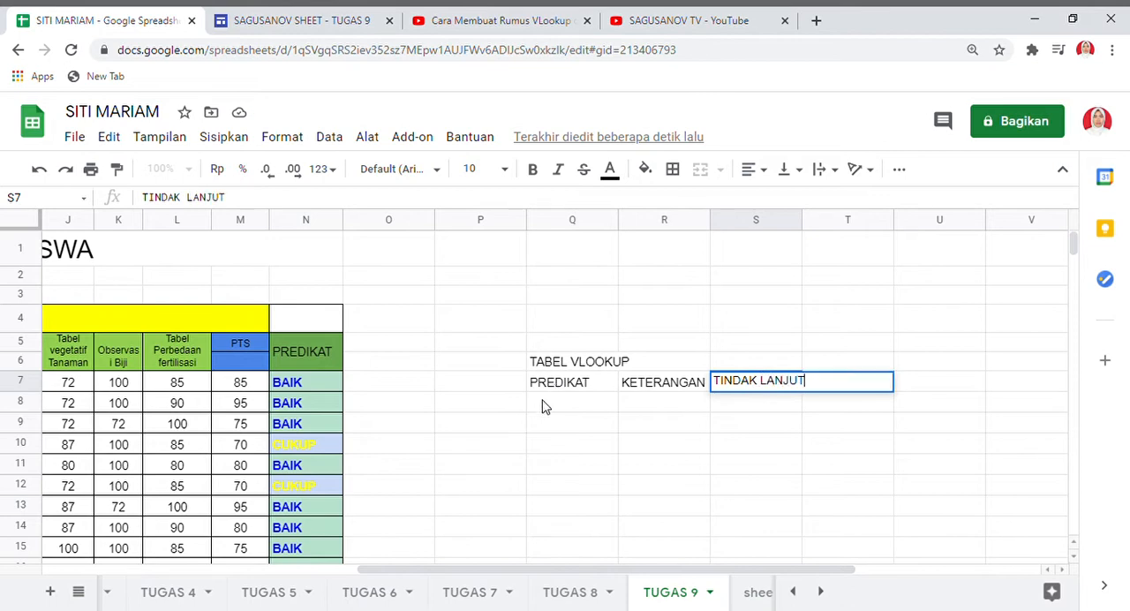
Fill the lookup table's PREDIKAT column with BAIK, CUKUP and KURANG in cells Q8 to Q10.
left_click(552, 410)
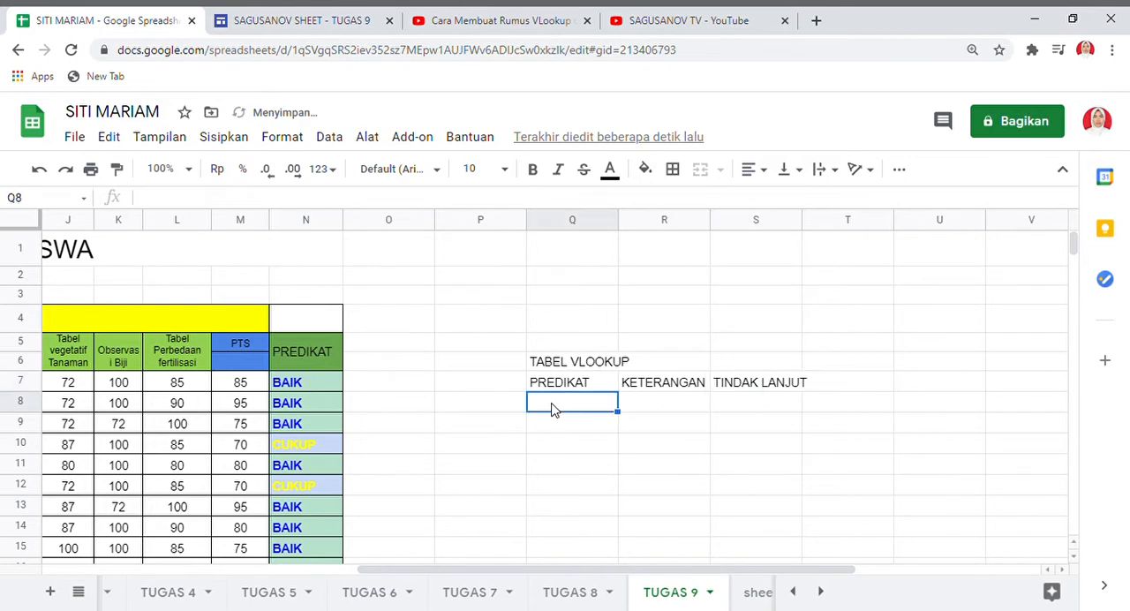
type("BAIK")
key("Return")
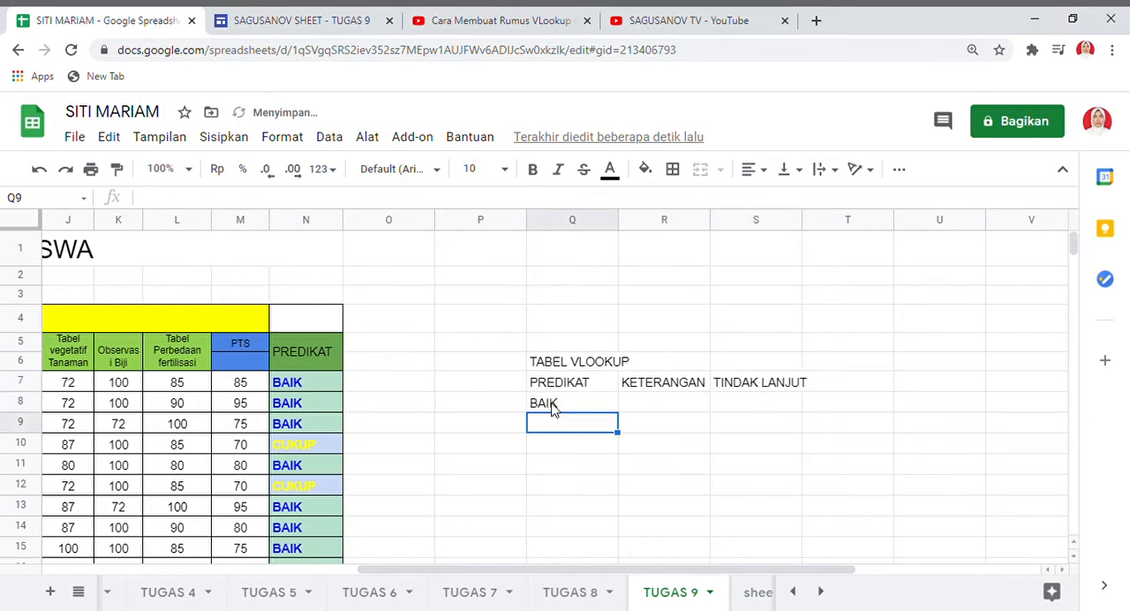
type("CUKUP")
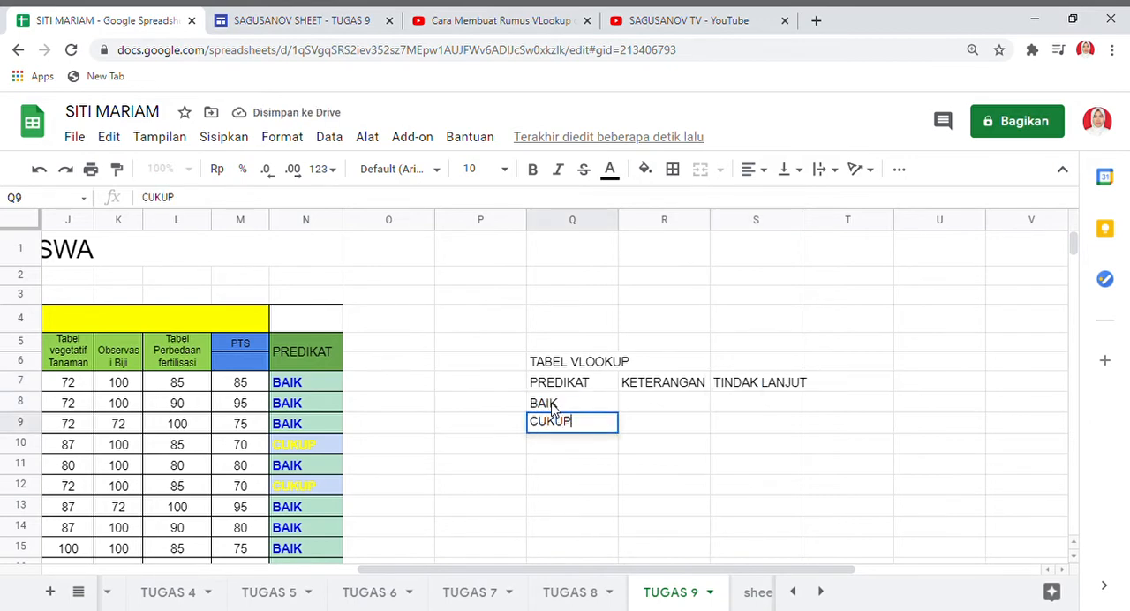
key("Return")
type("KURANG")
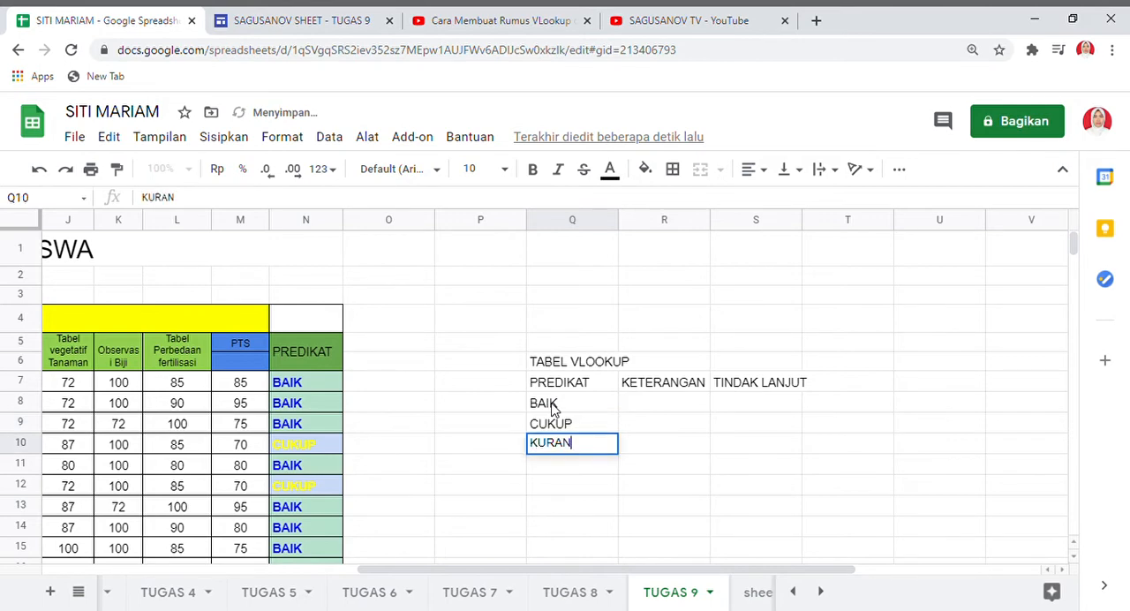
Fill the lookup table's KETERANGAN column with LULUS, LULUS and TIDAK LULUS in cells R8 to R10.
left_click(645, 404)
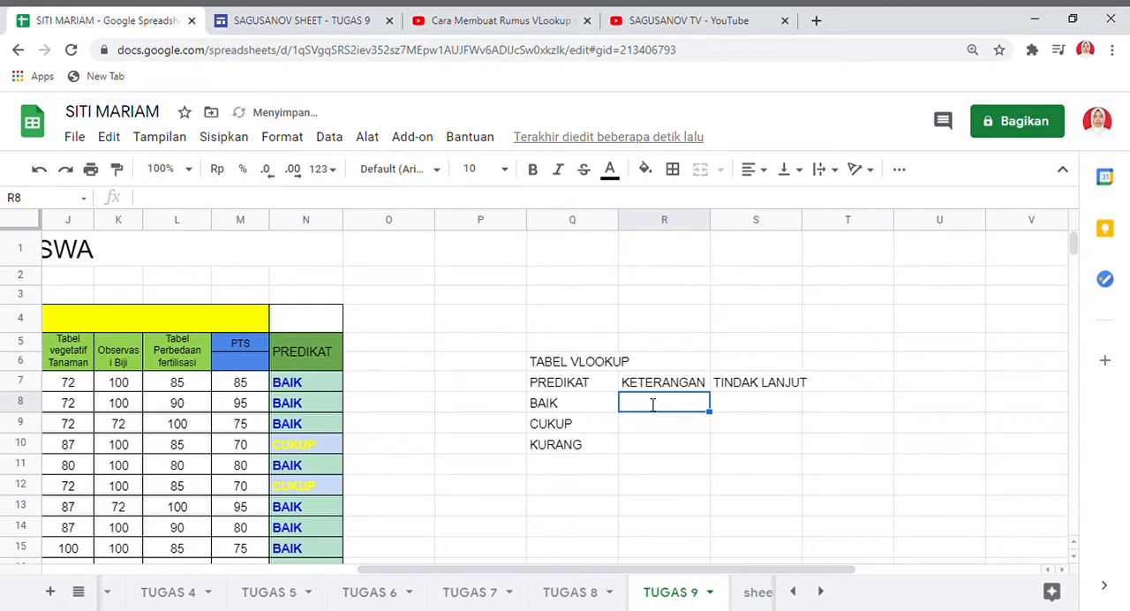
type("LULUS")
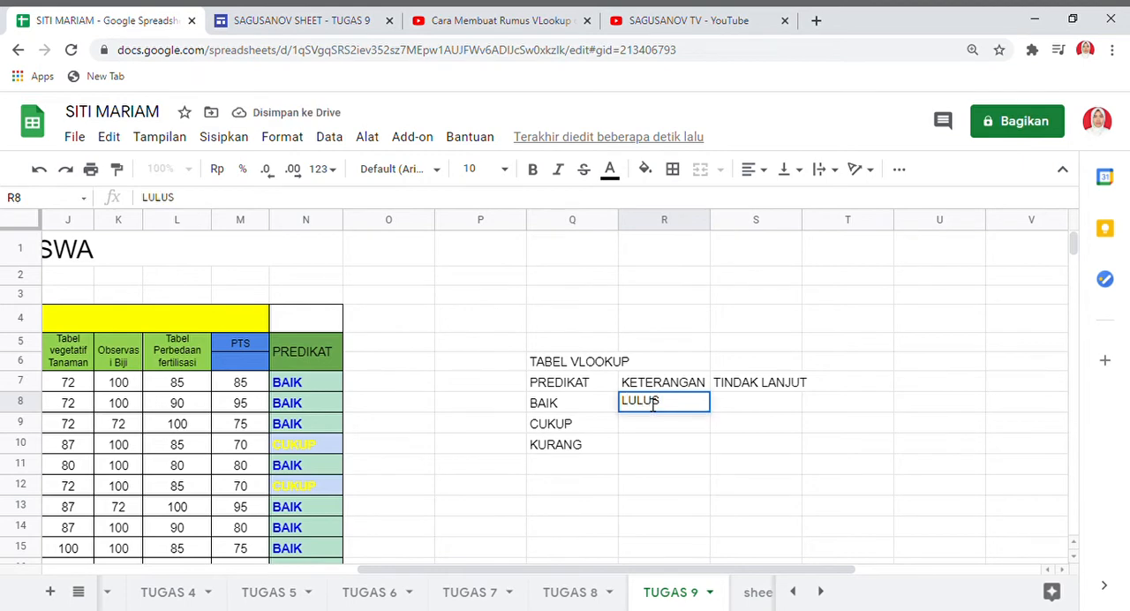
key("Return")
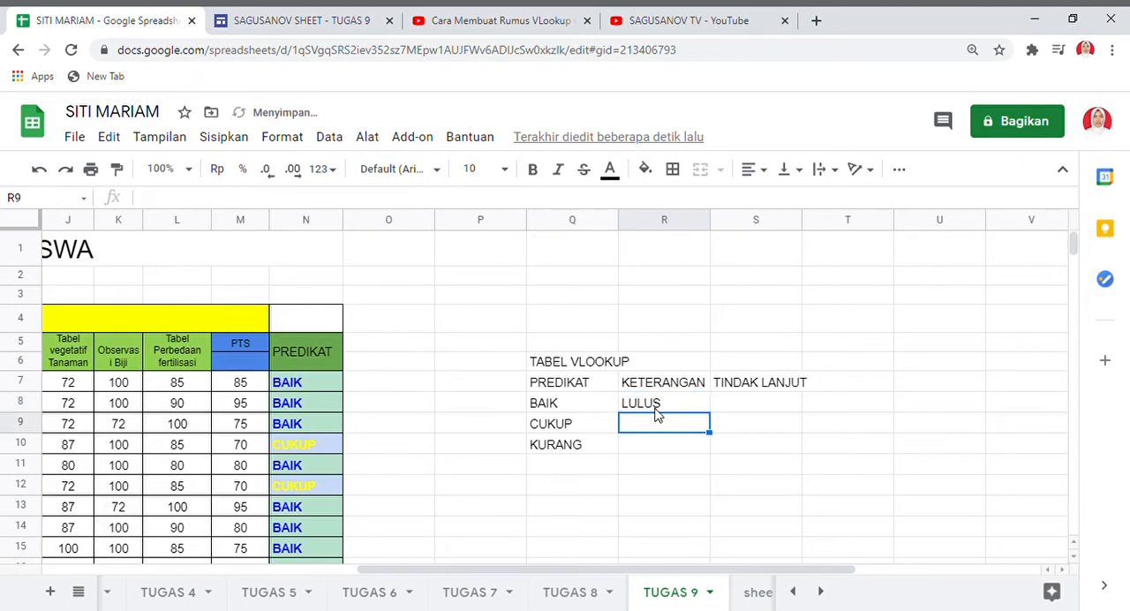
type("LULUS")
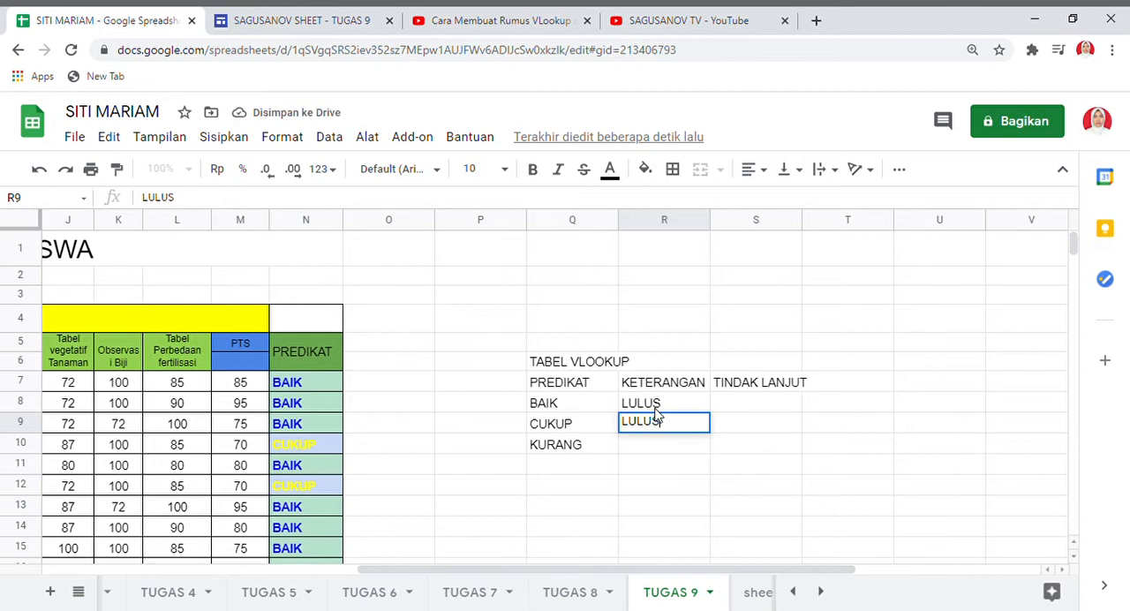
key("Return")
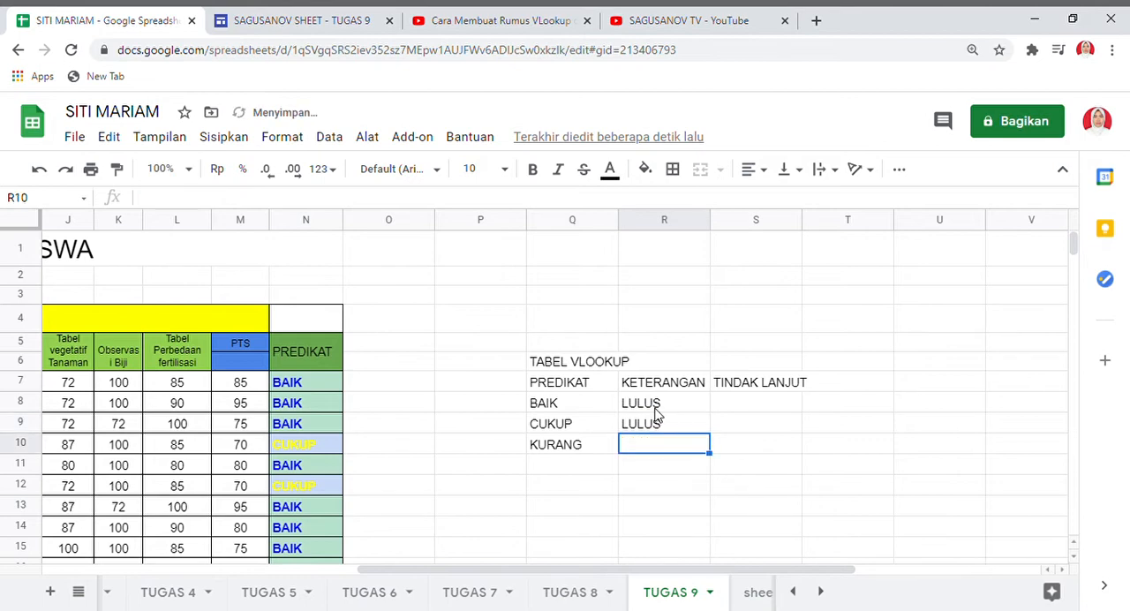
type("TIDAK")
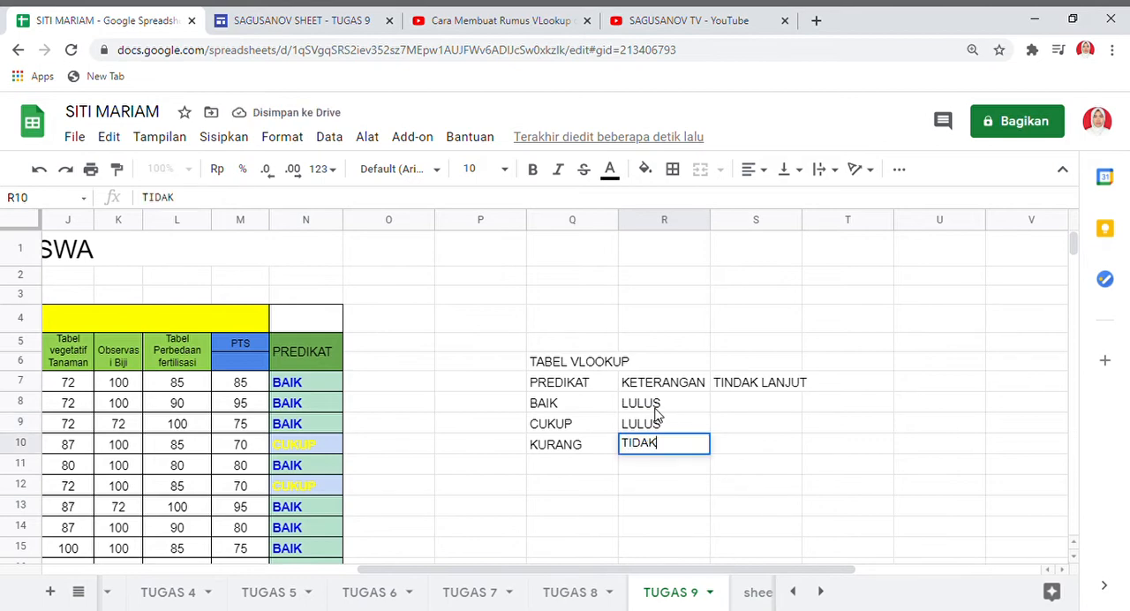
type(" LULUS")
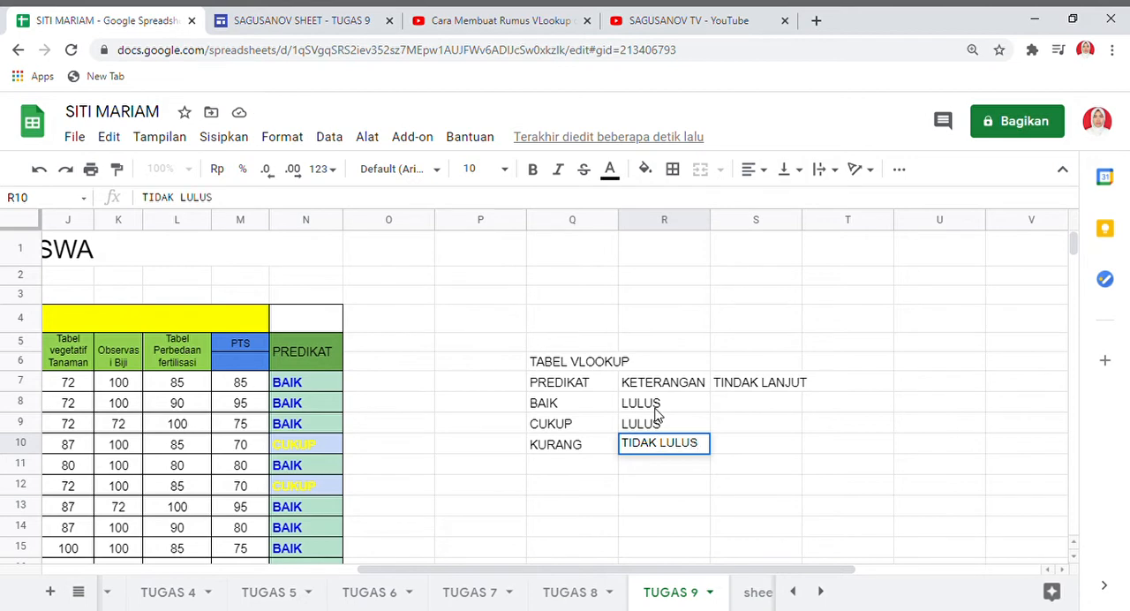
Fill the TINDAK LANJUT column with PENGAYAAN, PENGAYAAN and REMEDIAL in cells S8 to S10.
left_click(746, 402)
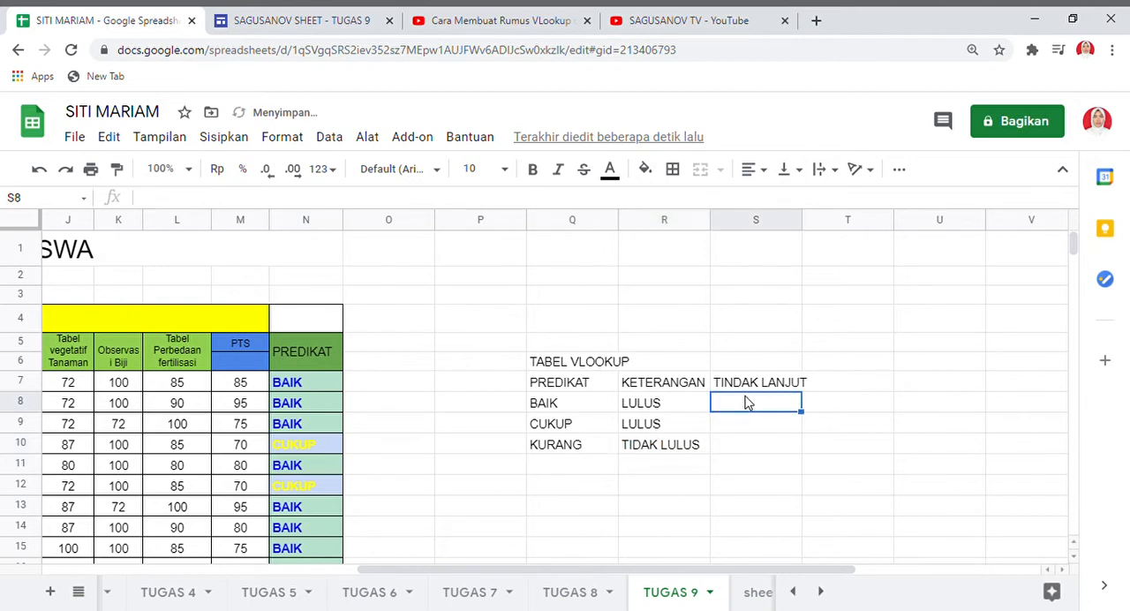
type("PENGAYA")
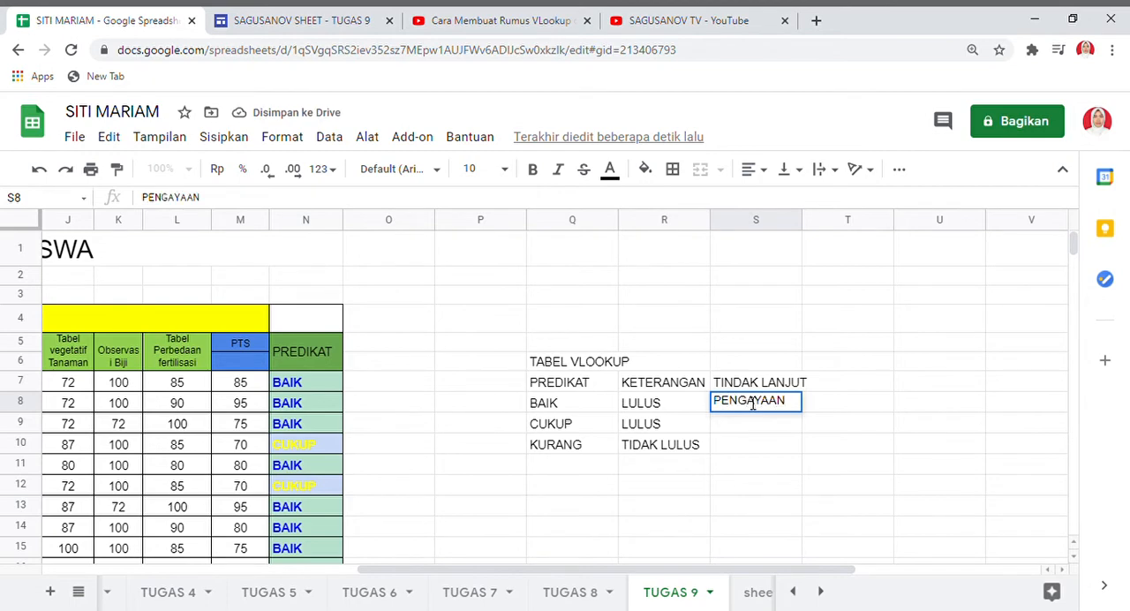
type("AN")
key("BackSpace")
key("BackSpace")
key("BackSpace")
key("BackSpace")
key("BackSpace")
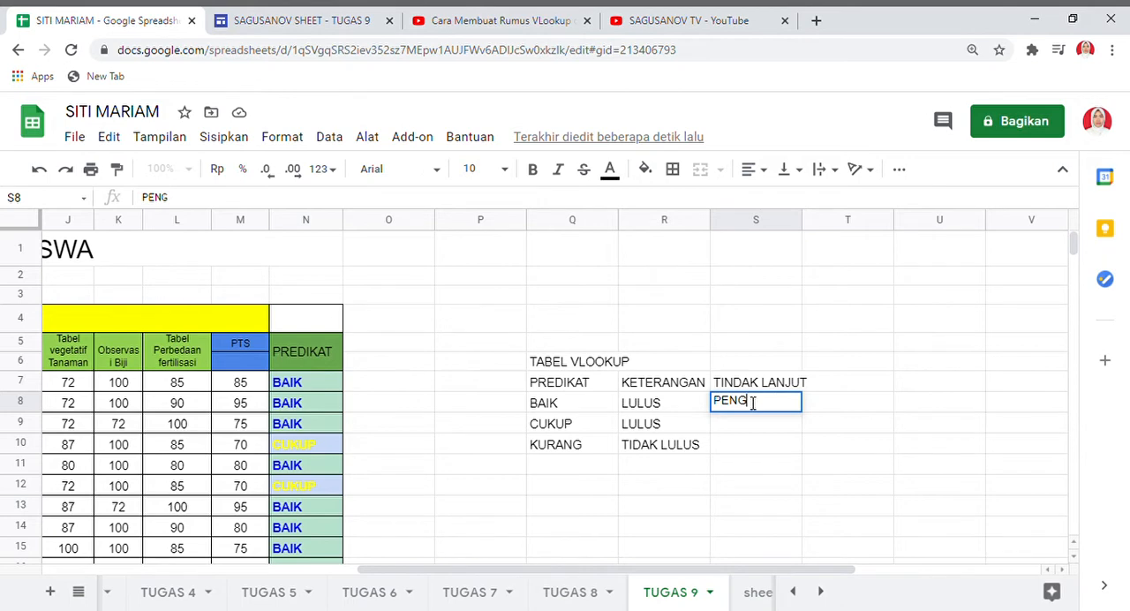
type("AYAAN")
key("Return")
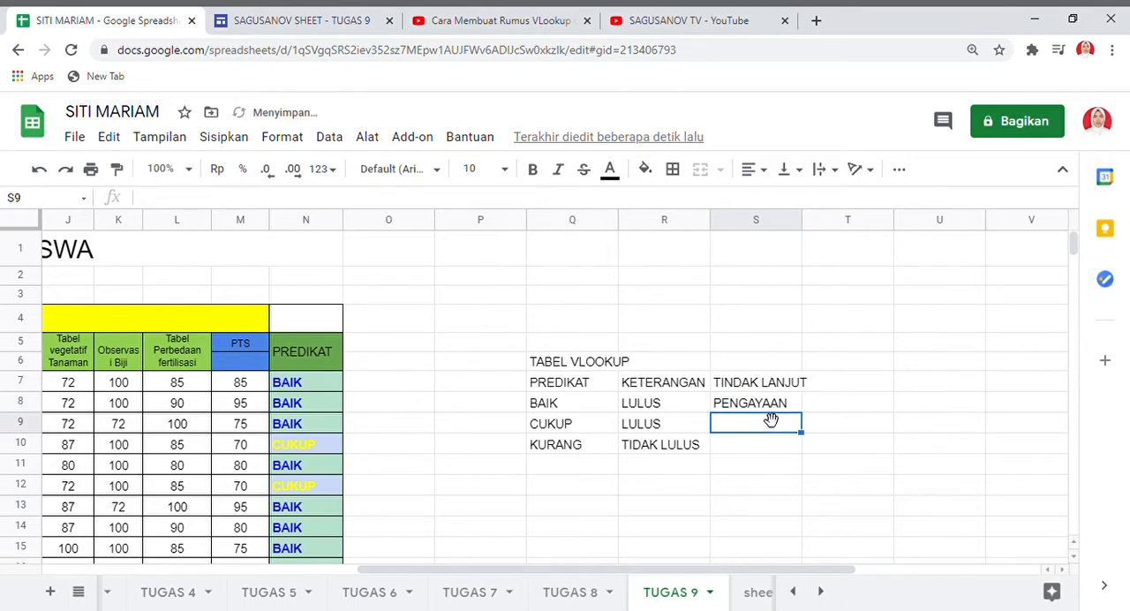
type("PENGAYAAN")
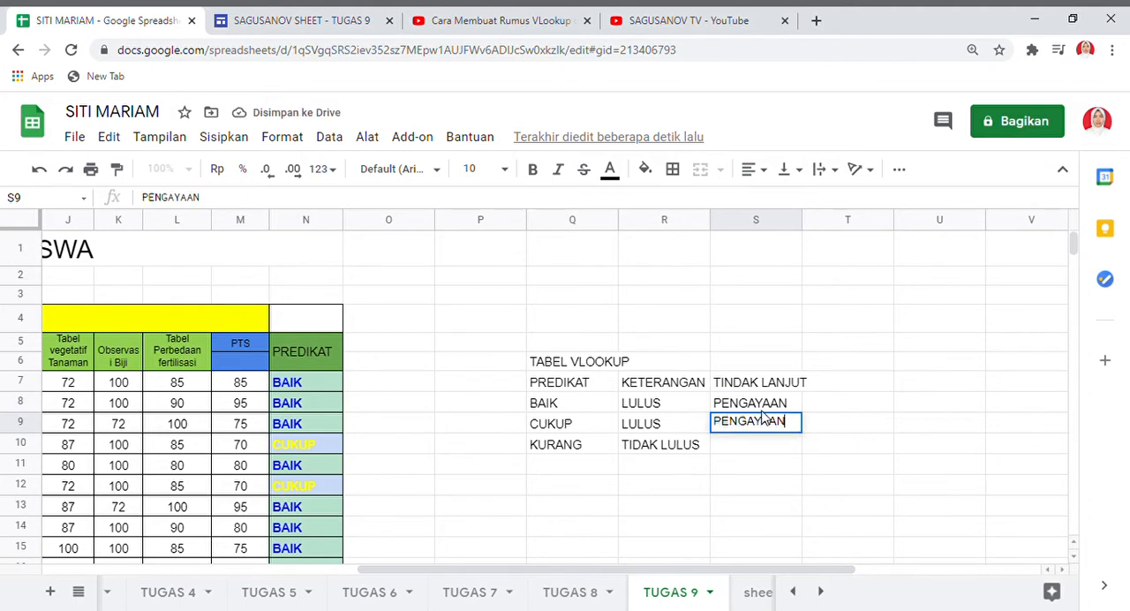
key("Return")
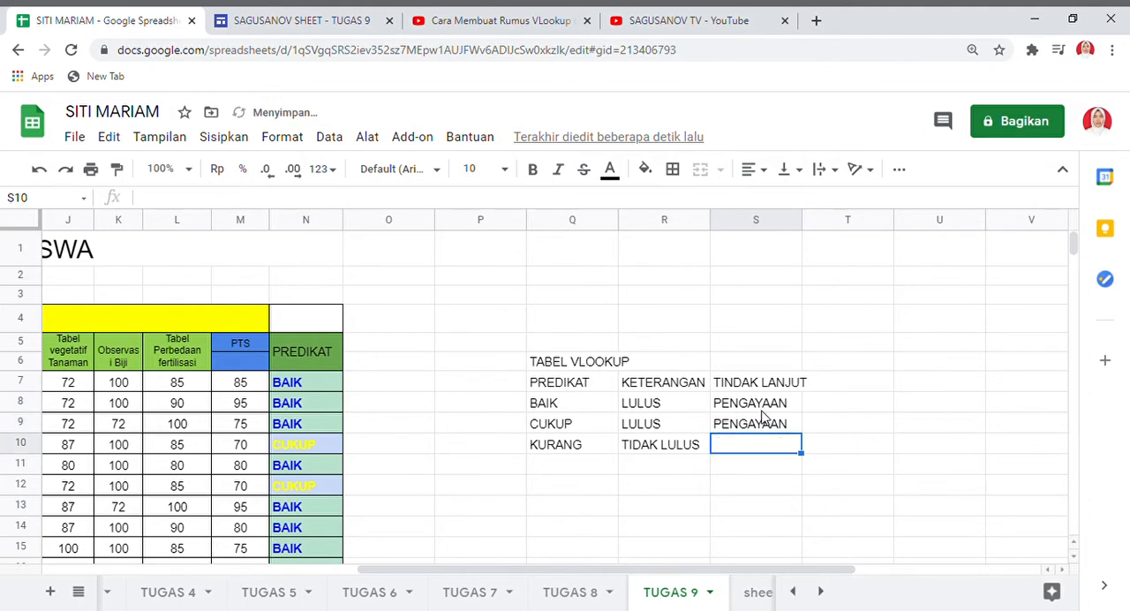
type("REM")
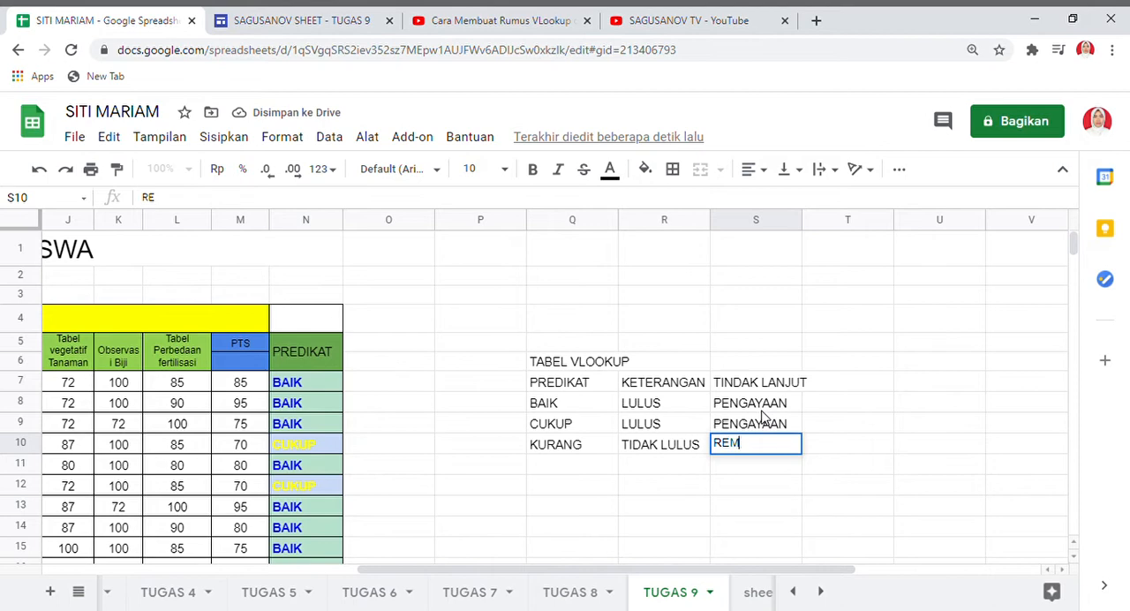
type("EDIAL")
left_click(615, 472)
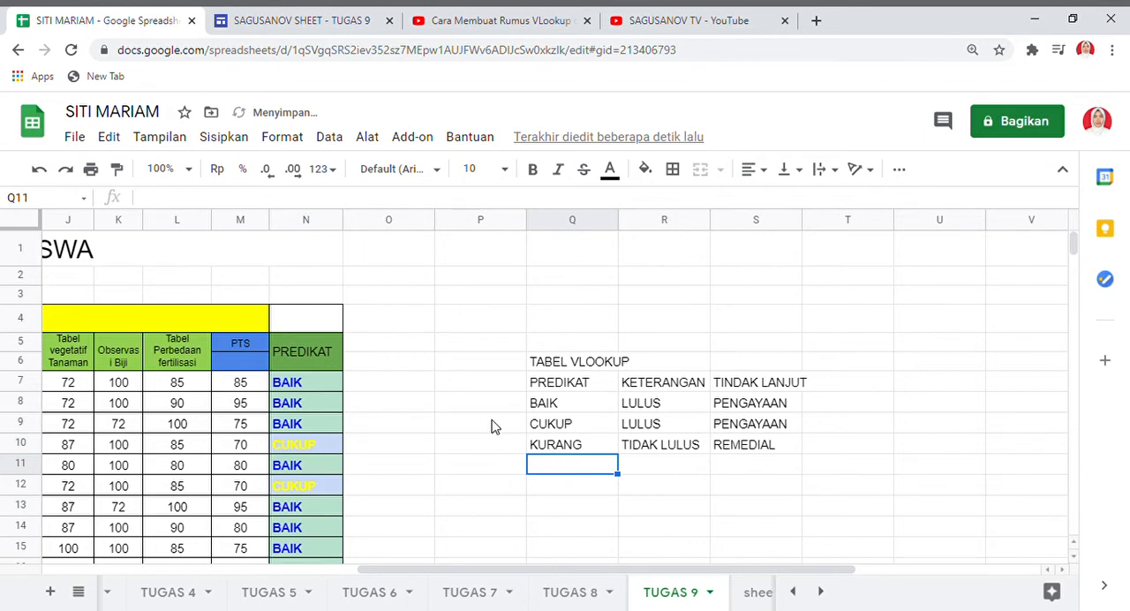
Copy the whole lookup table in Q6:S10 and paste it starting at cell S6.
left_click(543, 367)
key("shift+Right")
key("shift+Right")
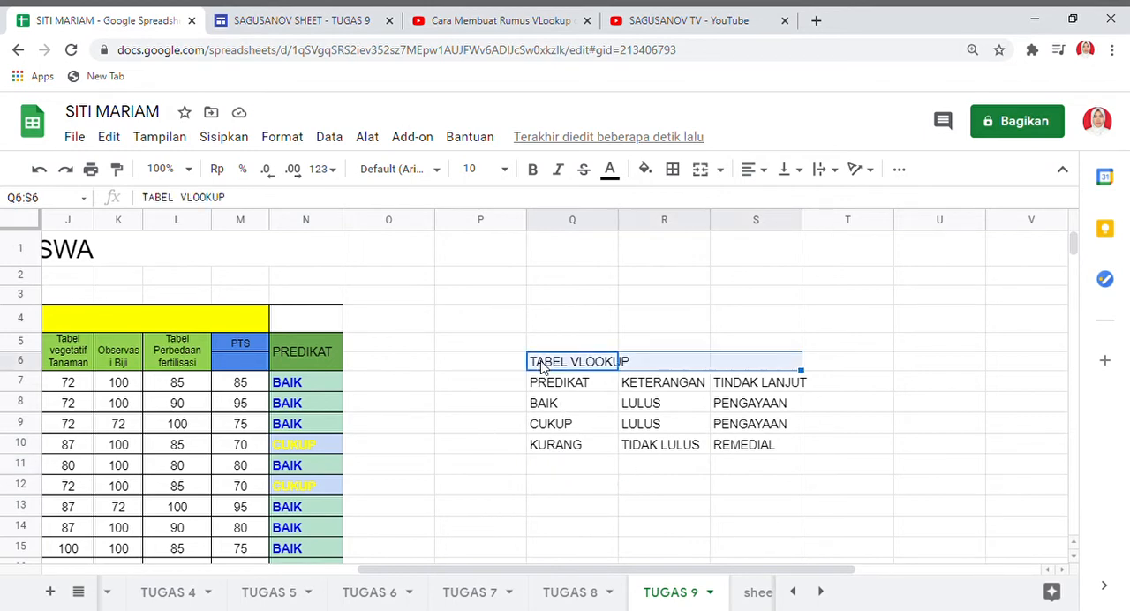
key("shift+Down")
key("shift+Down")
key("shift+Down")
key("shift+Down")
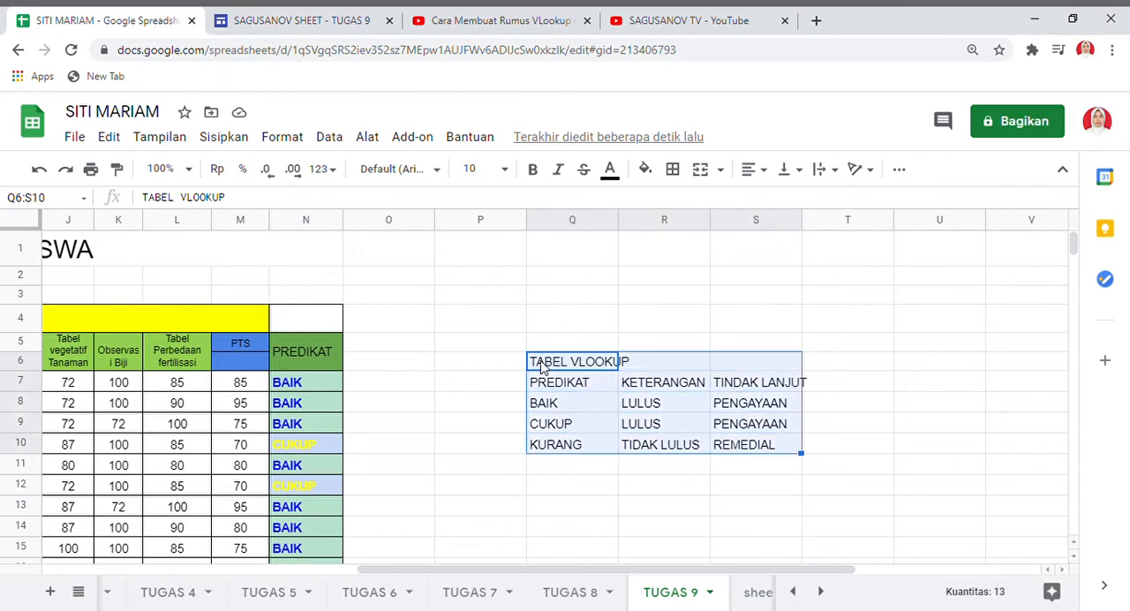
left_click(664, 364)
left_click(754, 365)
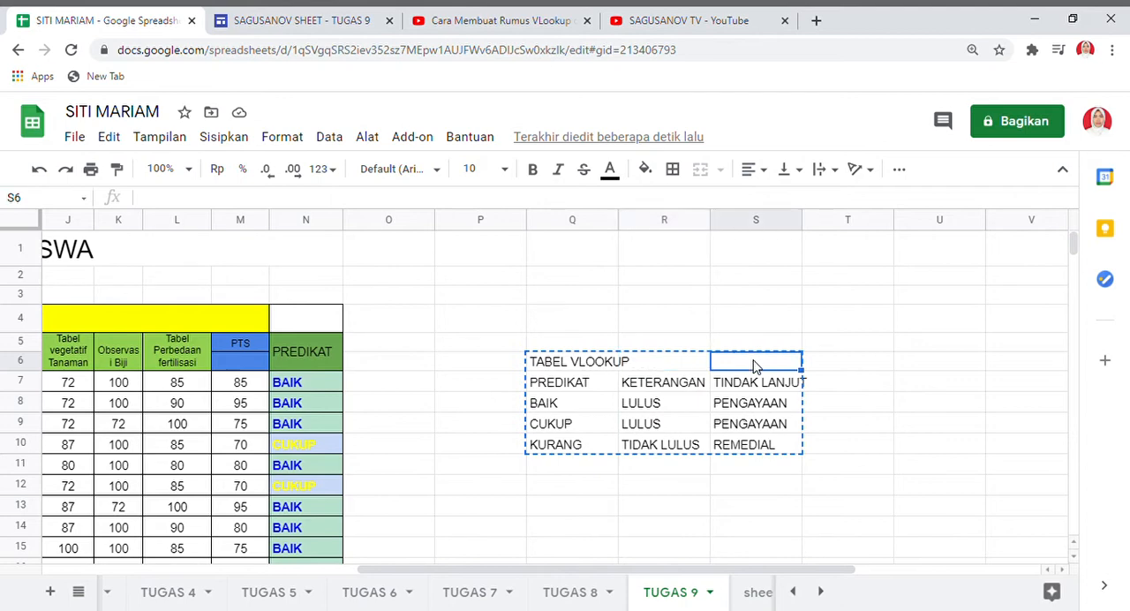
key("ctrl+v")
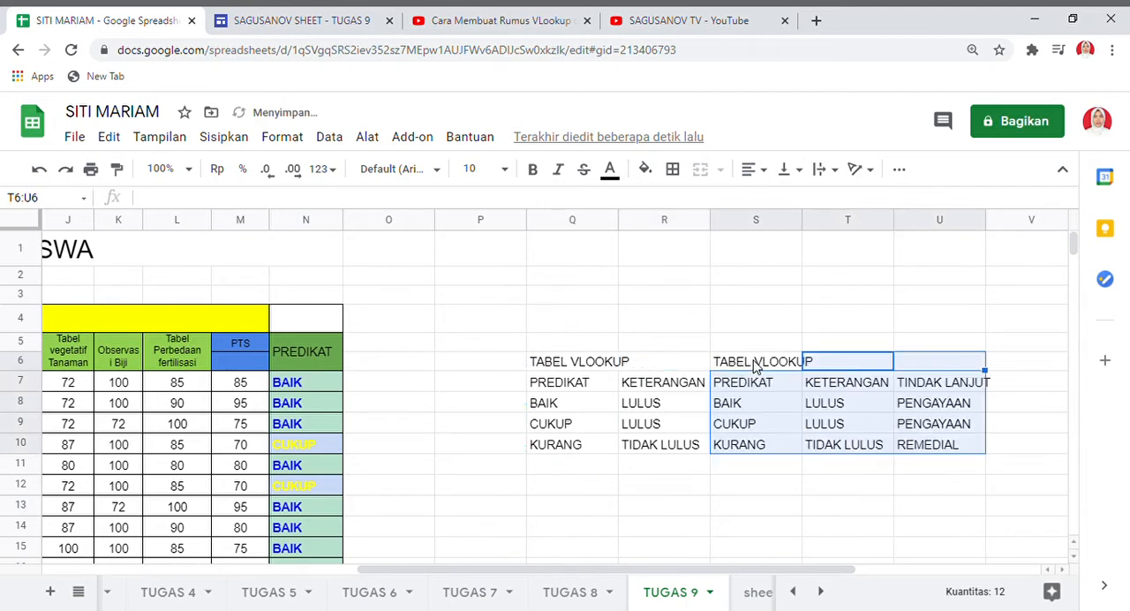
Clear the leftover contents of the original lookup table in Q6:R10.
left_click(549, 369)
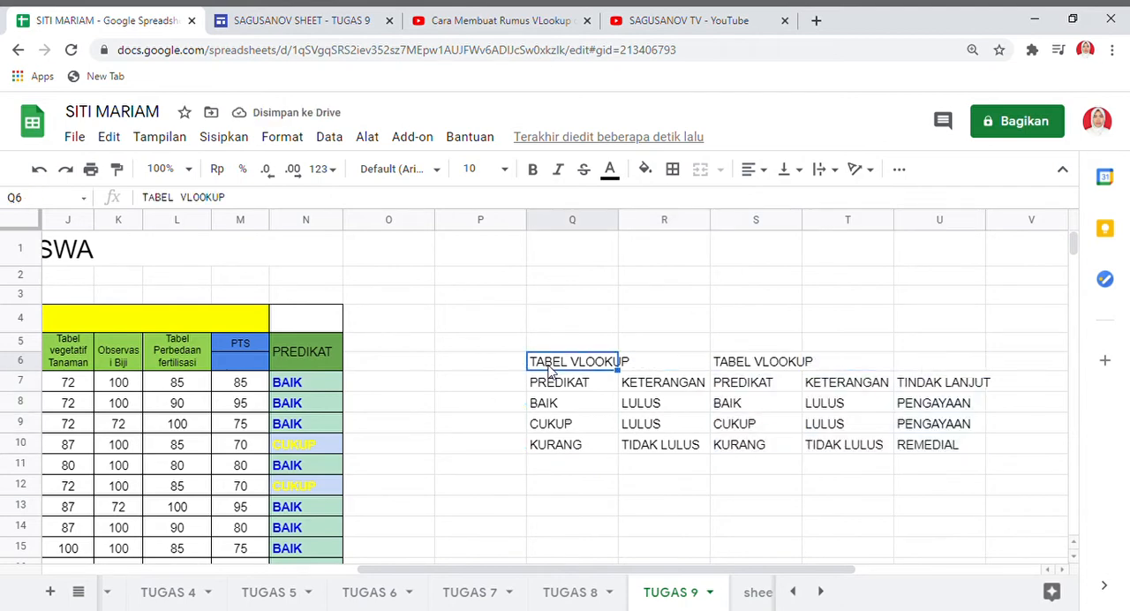
key("shift+Down")
key("shift+Right")
key("shift+Down")
key("shift+Down")
key("shift+Down")
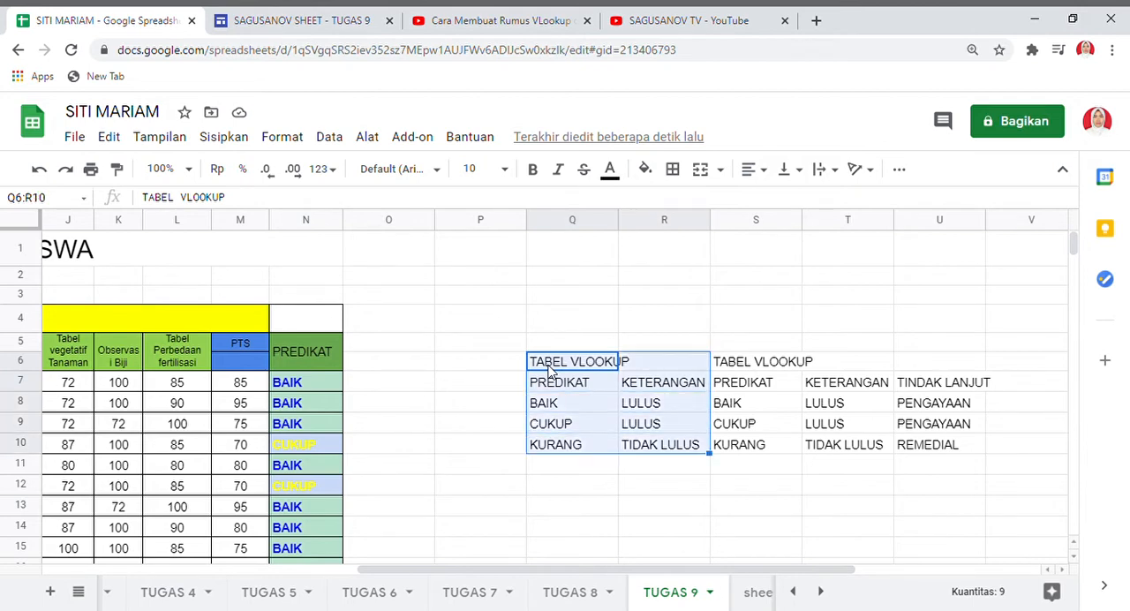
key("Delete")
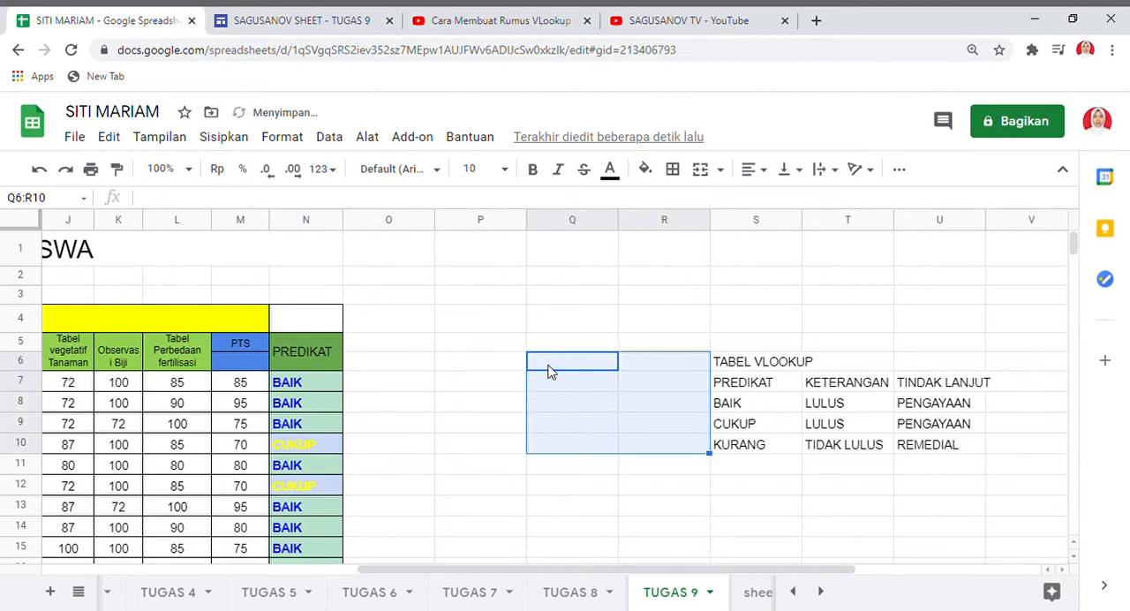
Enter the column headers KETERANGAN in cell O5 and TINDAK LANJUT in cell P5.
left_click(368, 349)
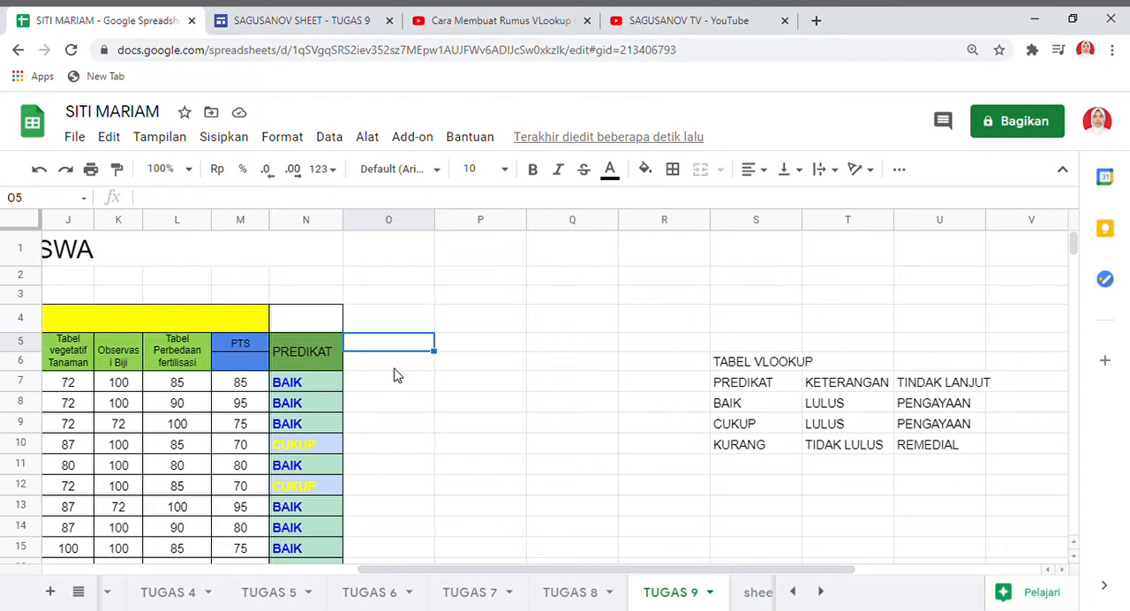
type("KETERANG")
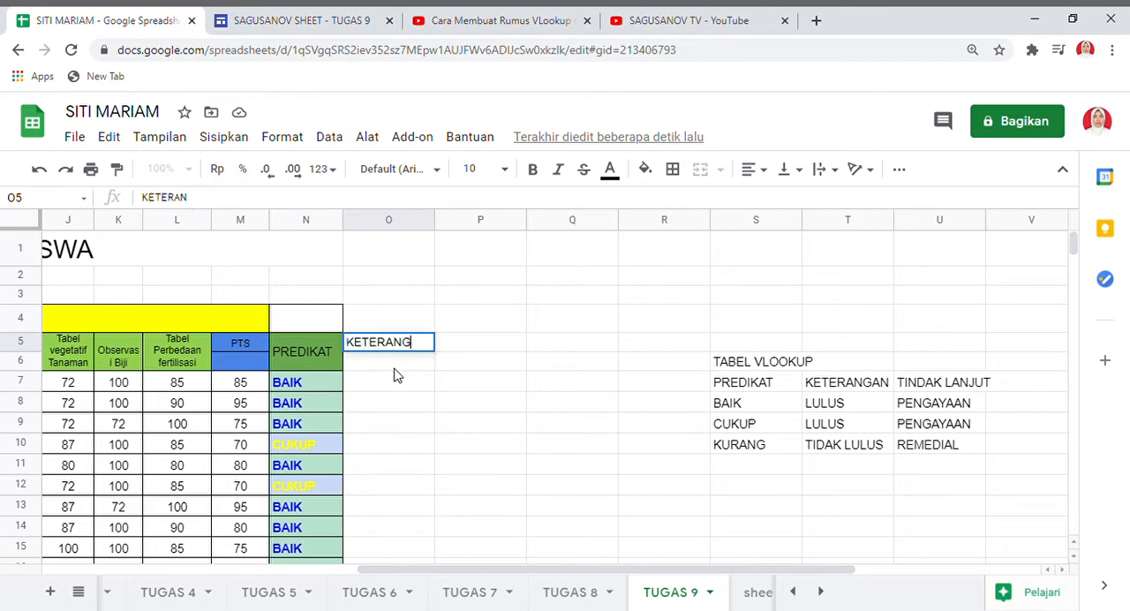
type("AN")
left_click(476, 349)
type("TI")
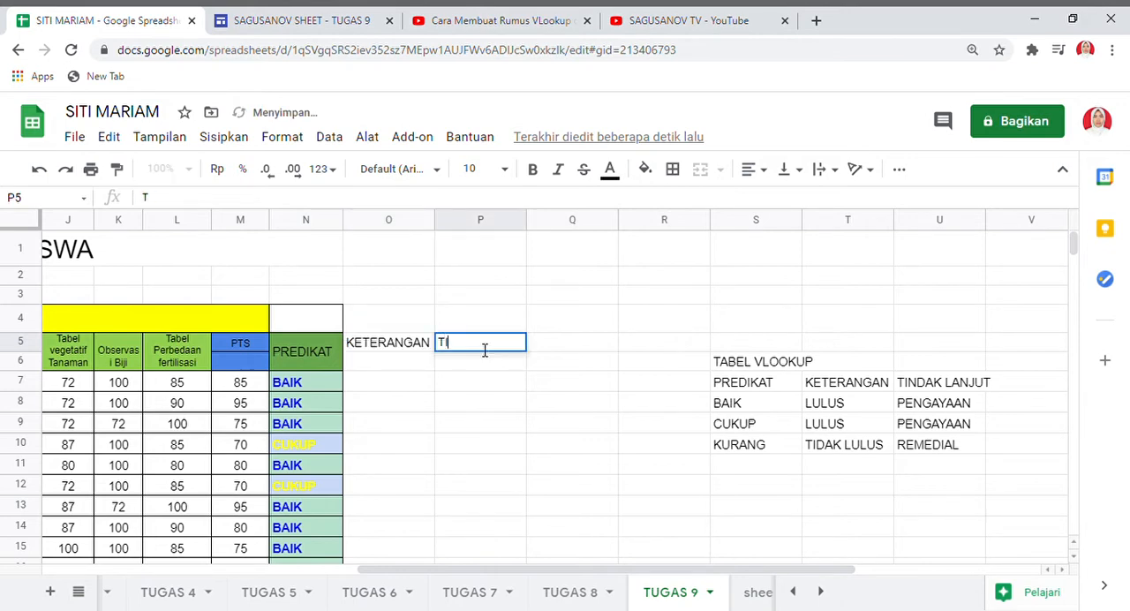
type("NDAK LANJUT")
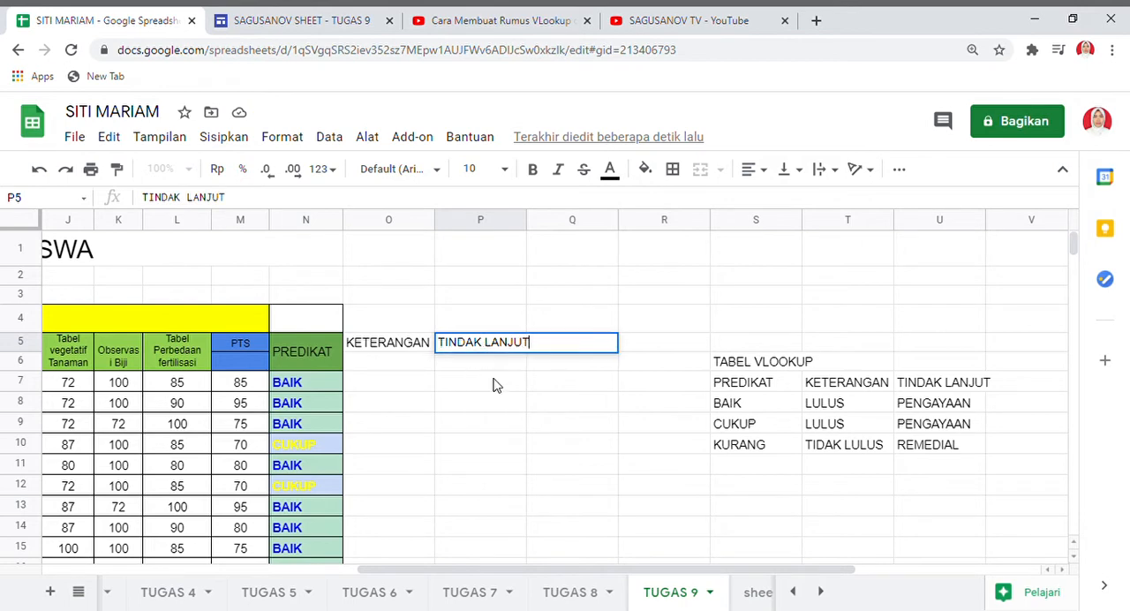
left_click(494, 385)
Apply all borders to the two new columns over the range O5:P134.
left_click(362, 351)
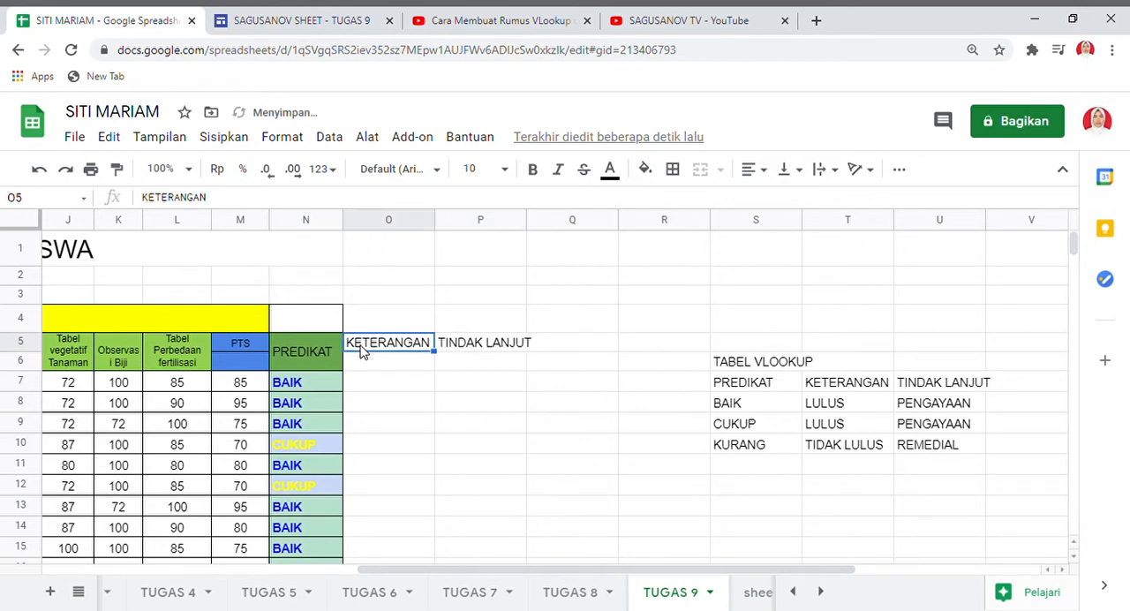
key("shift+Right")
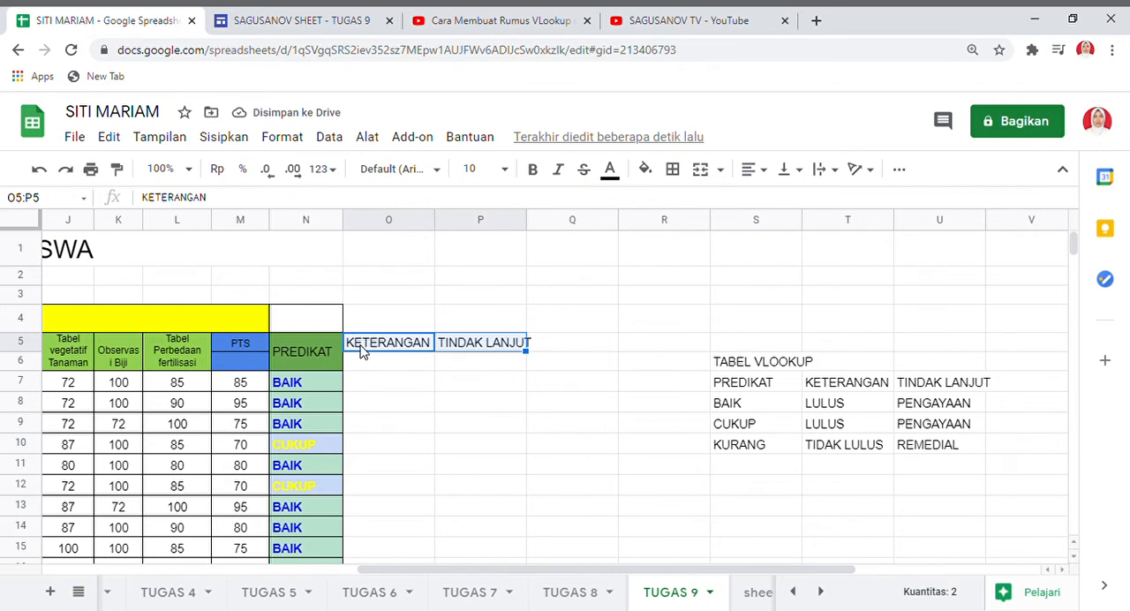
key("shift+Down")
key("shift+Down")
key("shift+Down")
key("shift+Down")
key("shift+Down")
key("shift+Down")
key("shift+Down")
key("shift+Down")
key("shift+Down")
key("shift+Down")
key("shift+Down")
key("shift+Down")
key("shift+Down")
key("shift+Down")
key("shift+Down")
key("shift+Down")
key("shift+Down")
key("shift+Down")
key("shift+Down")
key("shift+Down")
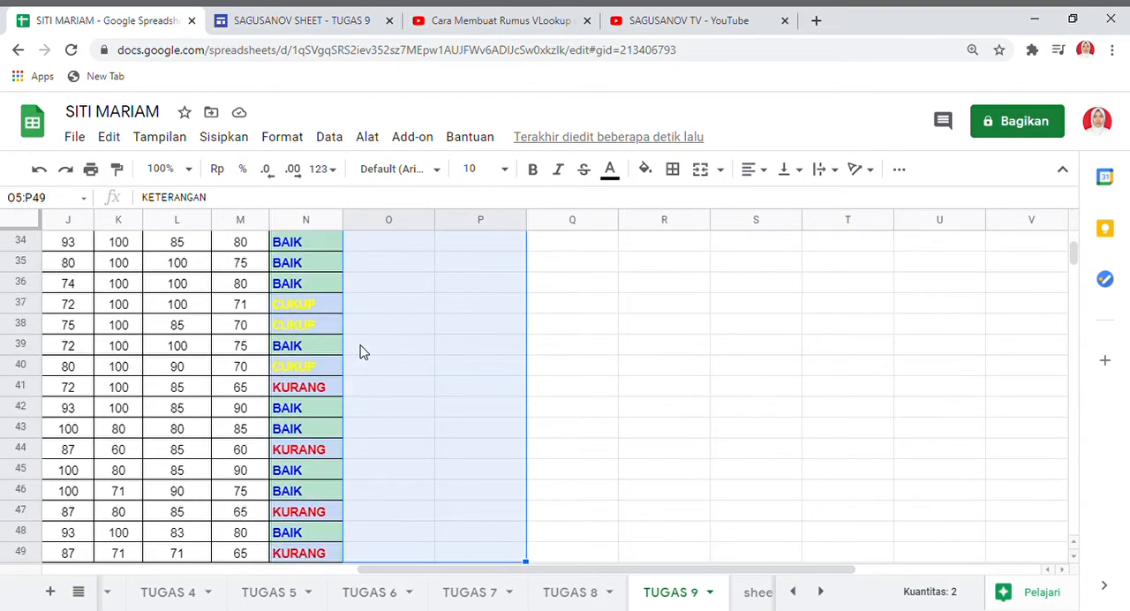
key("shift+Down")
key("shift+Down")
key("shift+Down")
key("shift+Down")
key("shift+Down")
key("shift+Down")
key("shift+Down")
key("shift+Down")
key("shift+Down")
key("shift+Down")
key("shift+Down")
key("shift+Down")
key("shift+Down")
key("shift+Down")
key("shift+Down")
key("shift+Down")
key("shift+Down")
key("shift+Down")
key("shift+Down")
key("shift+Down")
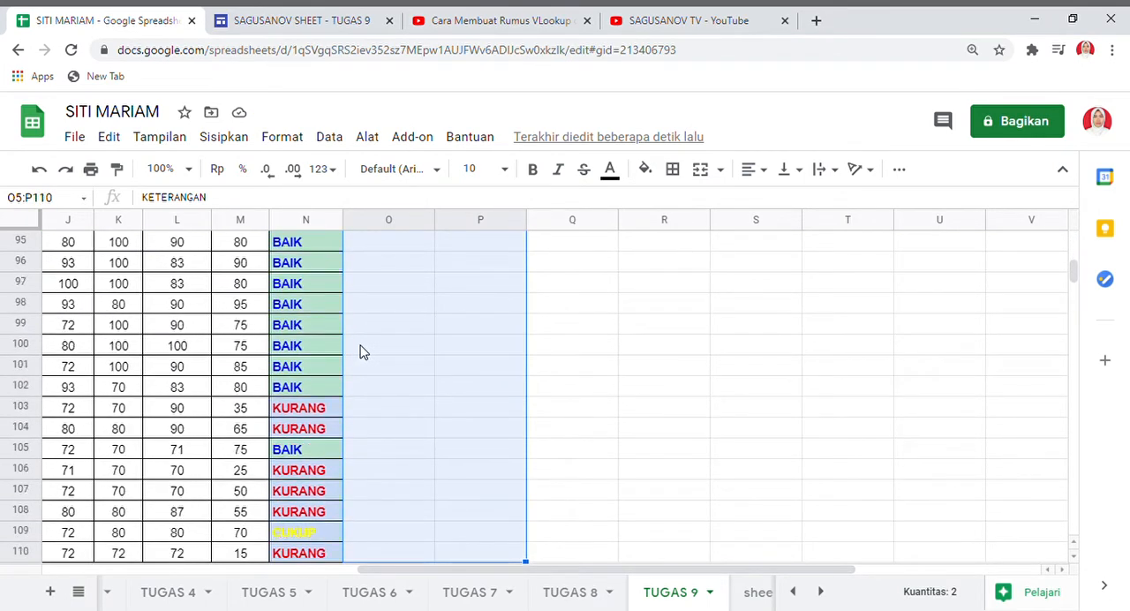
key("shift+Down")
key("shift+Down")
key("shift+Down")
key("shift+Down")
key("shift+Down")
key("shift+Down")
key("shift+Down")
key("shift+Down")
key("shift+Down")
key("shift+Down")
key("shift+Down")
key("shift+Down")
key("shift+Down")
key("shift+Down")
key("shift+Down")
key("shift+Down")
key("shift+Down")
key("shift+Down")
key("shift+Down")
key("shift+Down")
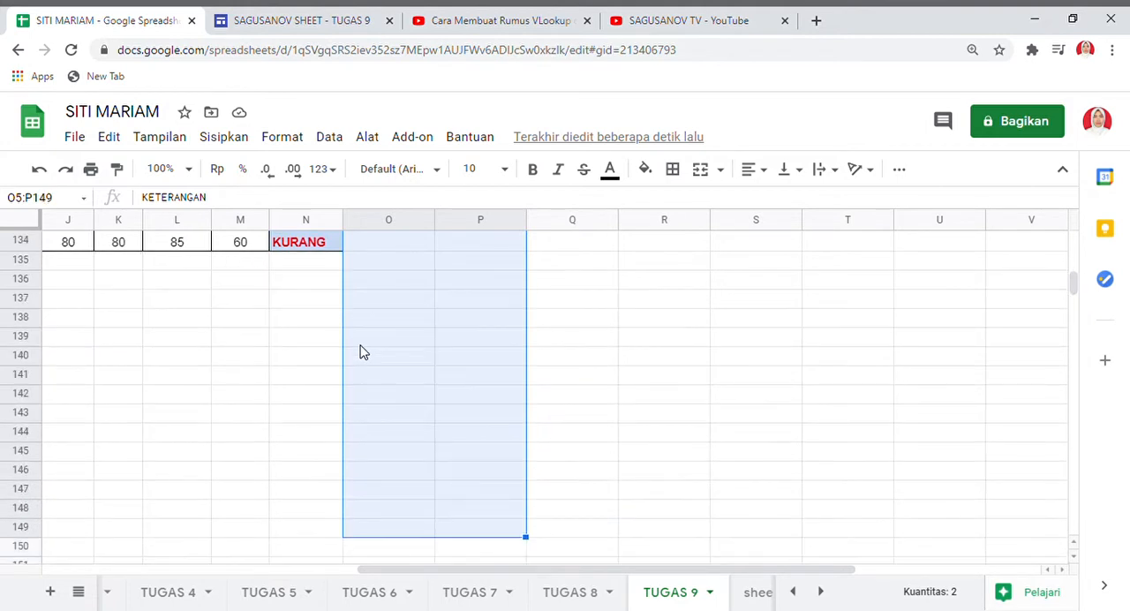
key("shift+Up")
key("shift+Up")
key("shift+Up")
key("shift+Up")
key("shift+Up")
key("shift+Up")
key("shift+Up")
key("shift+Up")
key("shift+Up")
key("shift+Up")
key("shift+Up")
key("shift+Up")
key("shift+Up")
key("shift+Up")
key("shift+Up")
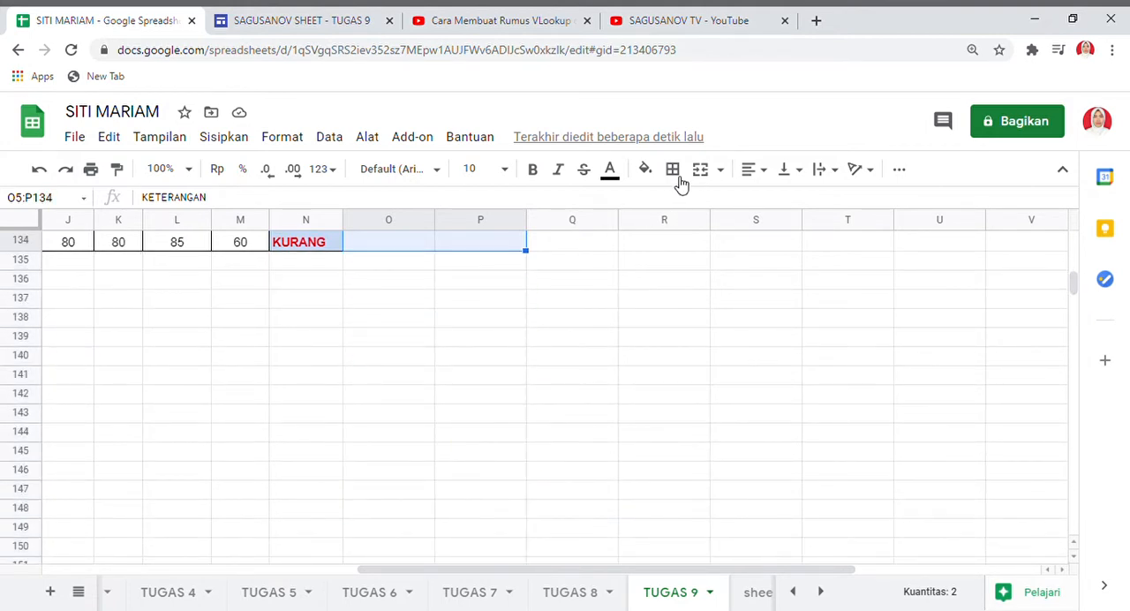
left_click(669, 180)
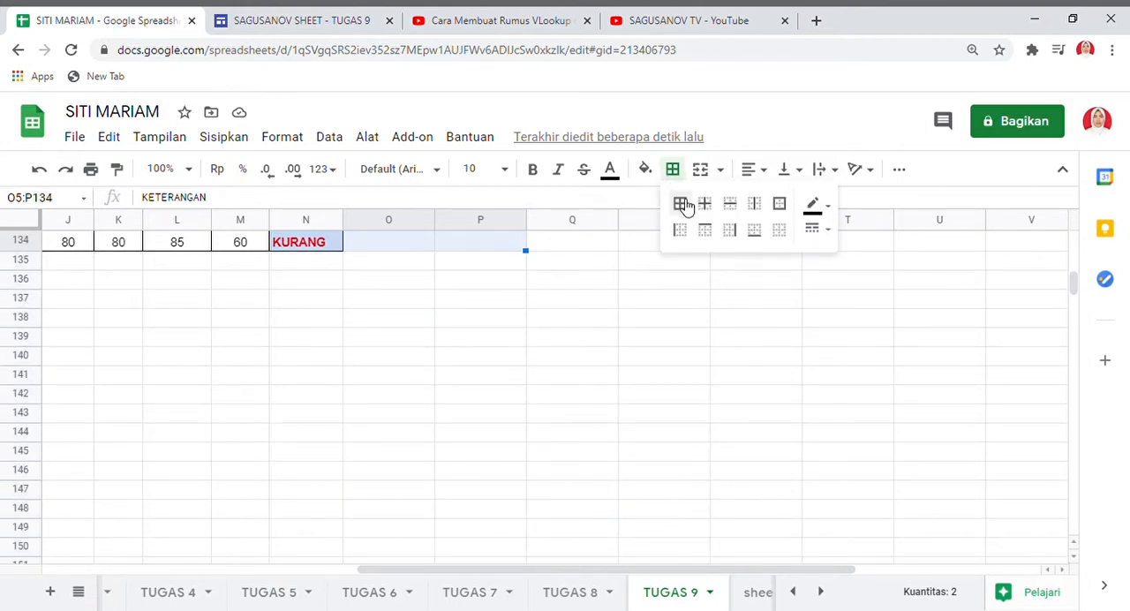
left_click(679, 203)
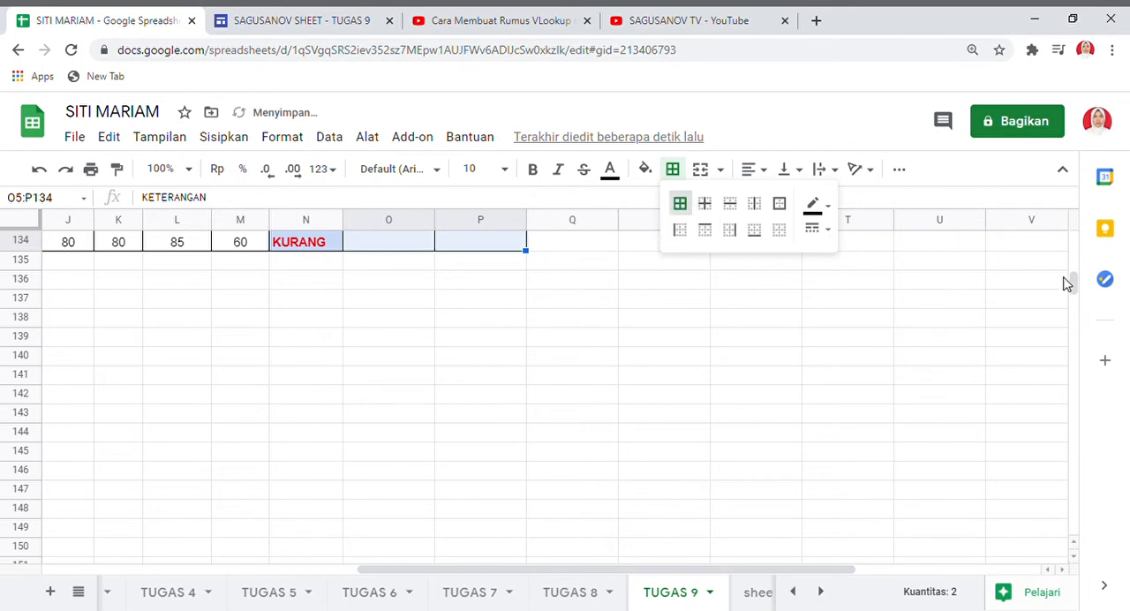
Merge cells O5:O6 and align the KETERANGAN header vertically to the middle.
left_click_drag(1072, 283, 1075, 235)
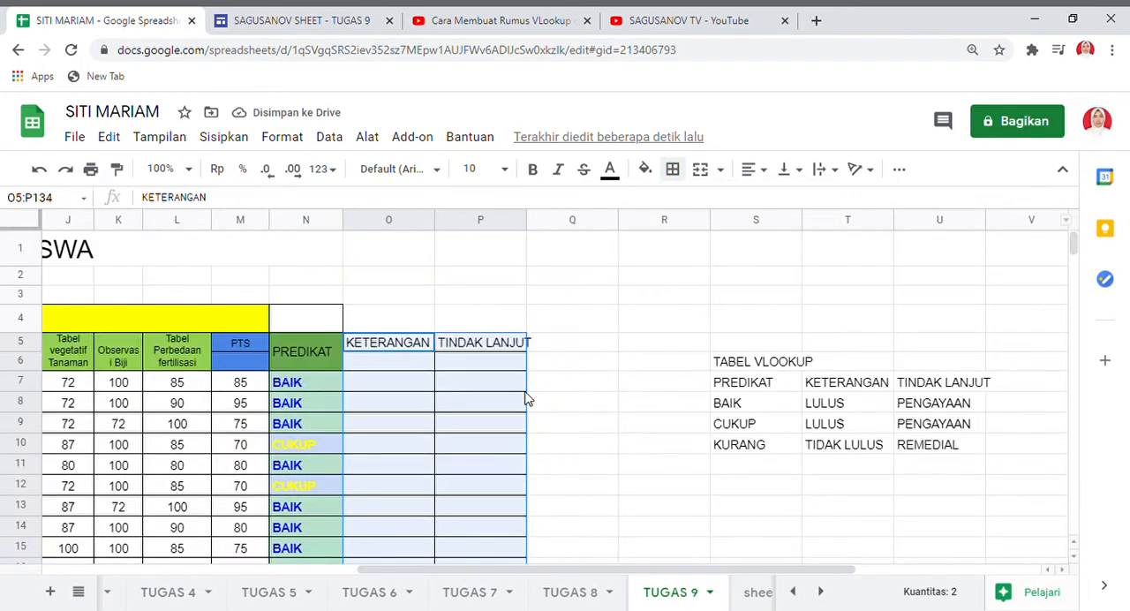
left_click(402, 347)
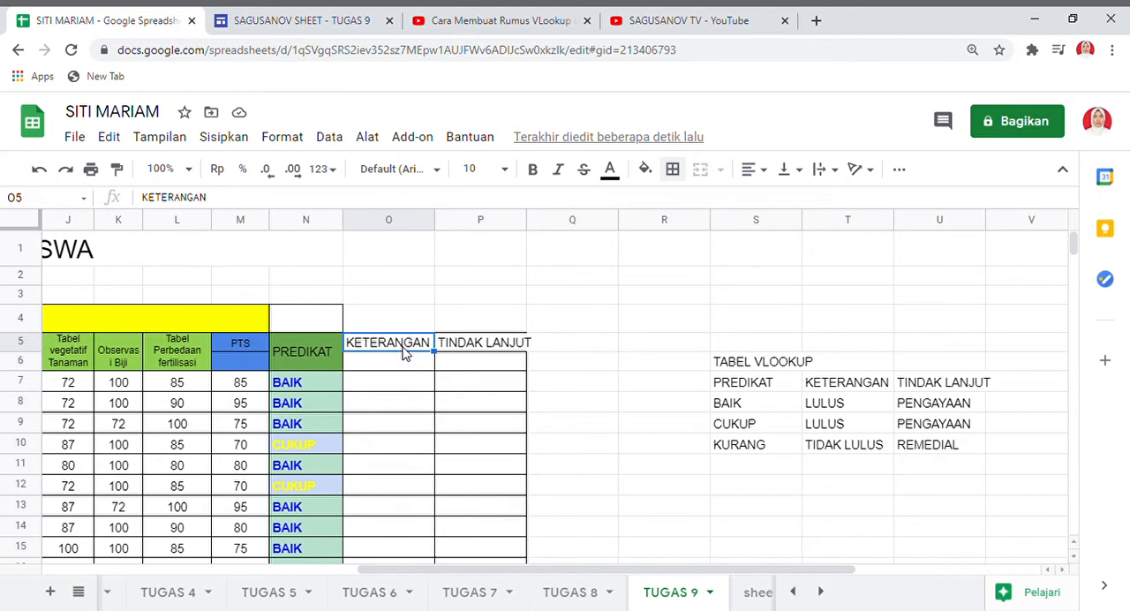
left_click_drag(402, 351, 404, 357)
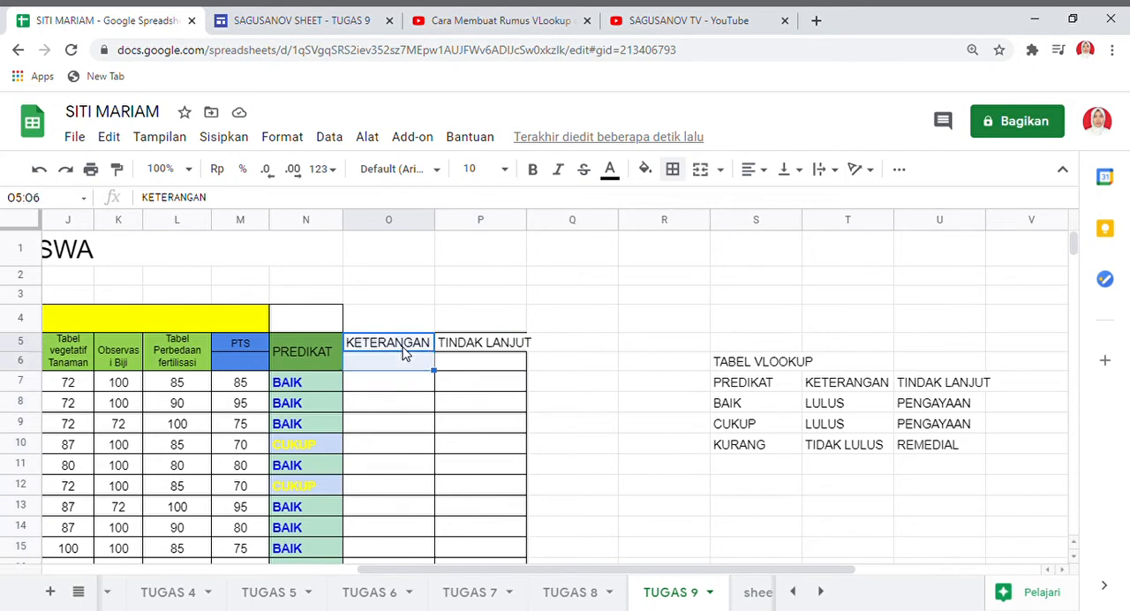
left_click(709, 174)
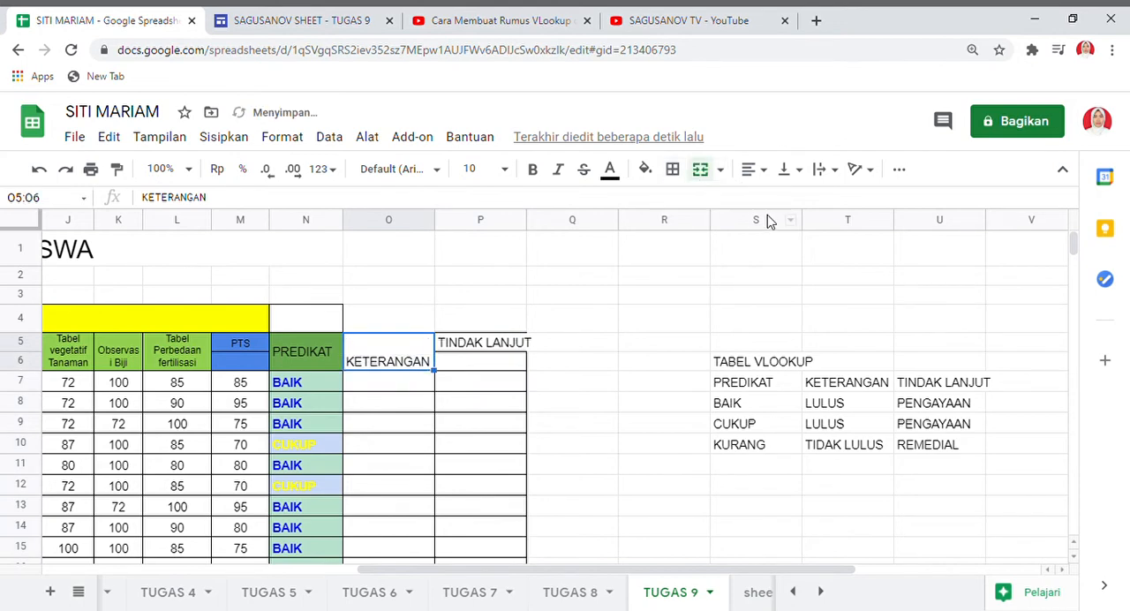
left_click(803, 170)
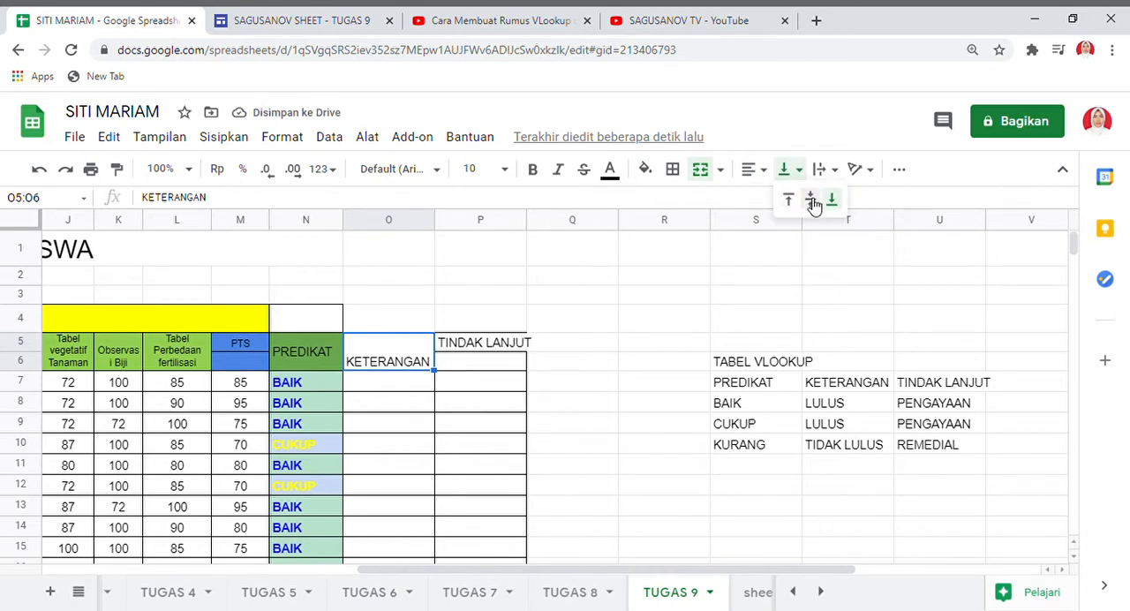
left_click(812, 202)
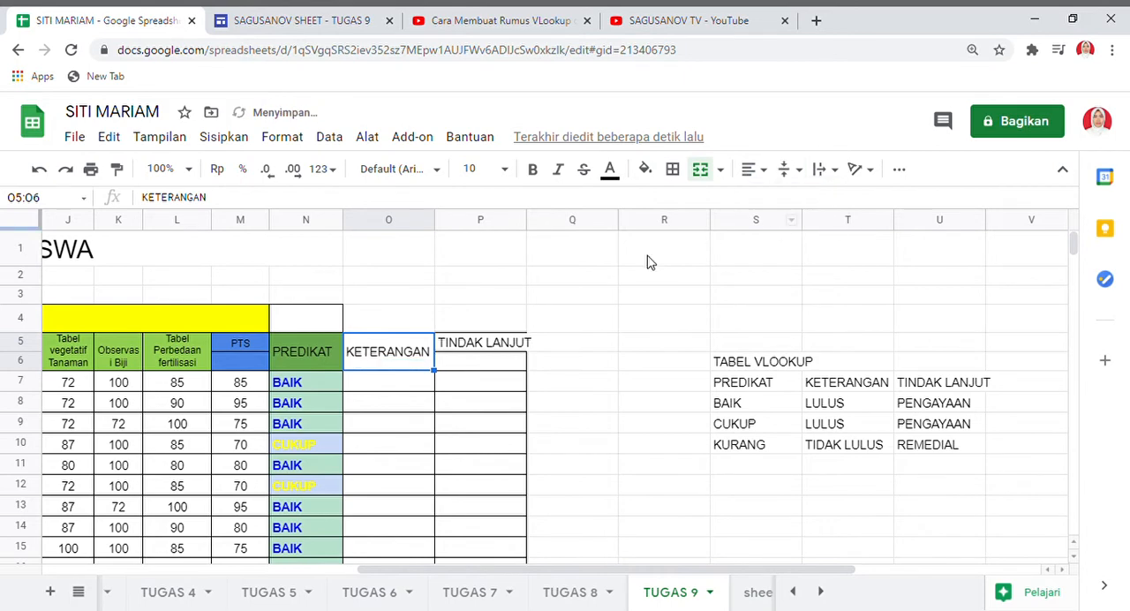
Merge cells P5:P6 and align the TINDAK LANJUT header vertically to the middle.
left_click(488, 346)
left_click_drag(488, 346, 486, 362)
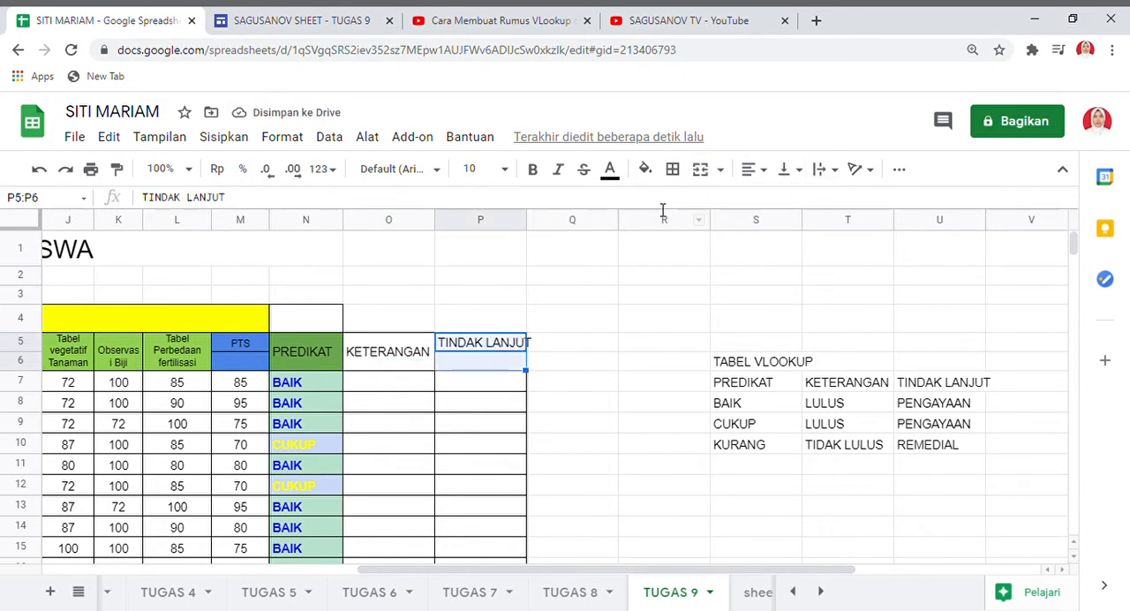
left_click(722, 169)
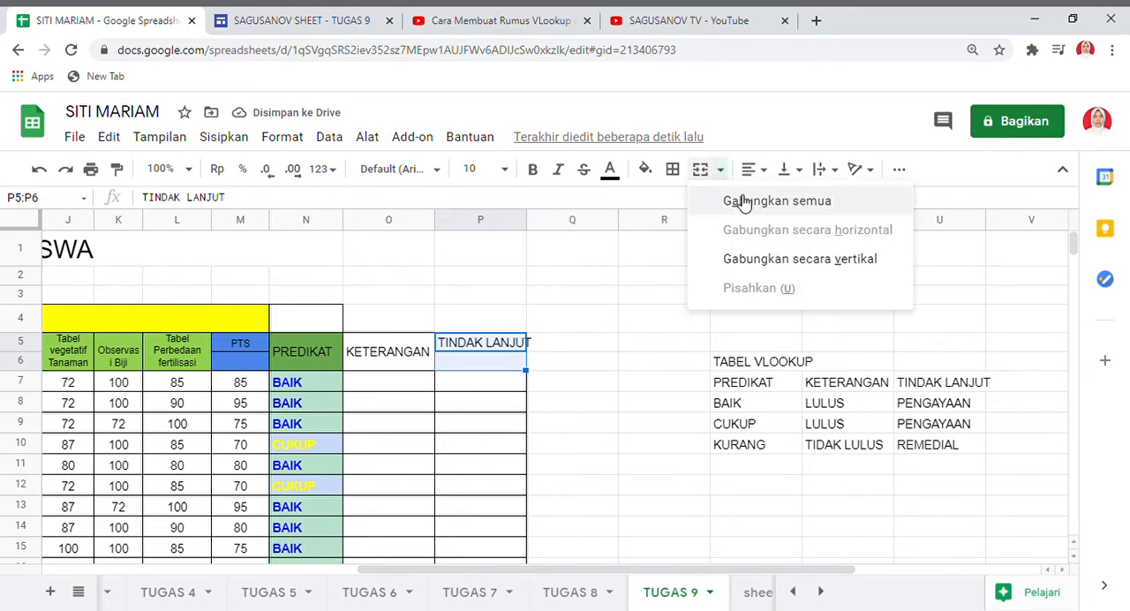
left_click(752, 203)
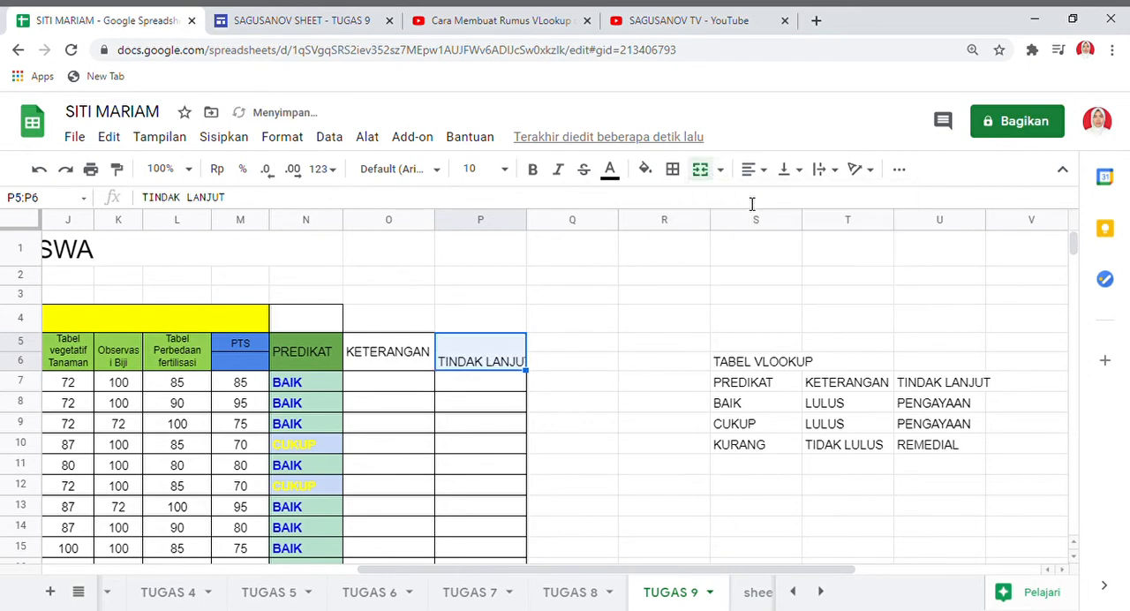
left_click(803, 170)
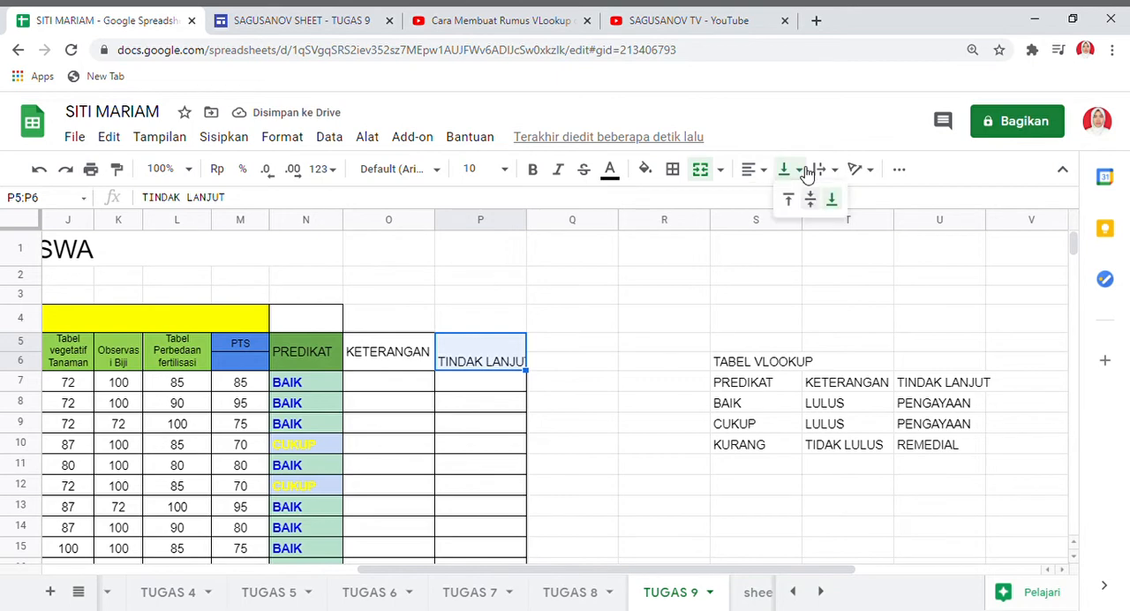
left_click(814, 200)
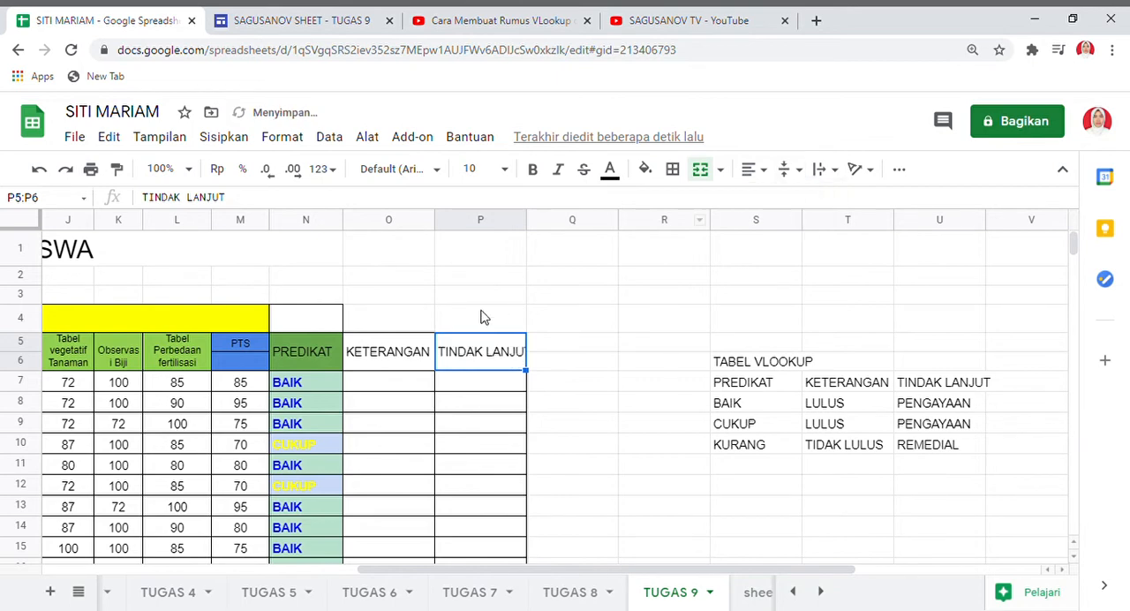
Fill the merged KETERANGAN header cell with cyan.
left_click(395, 348)
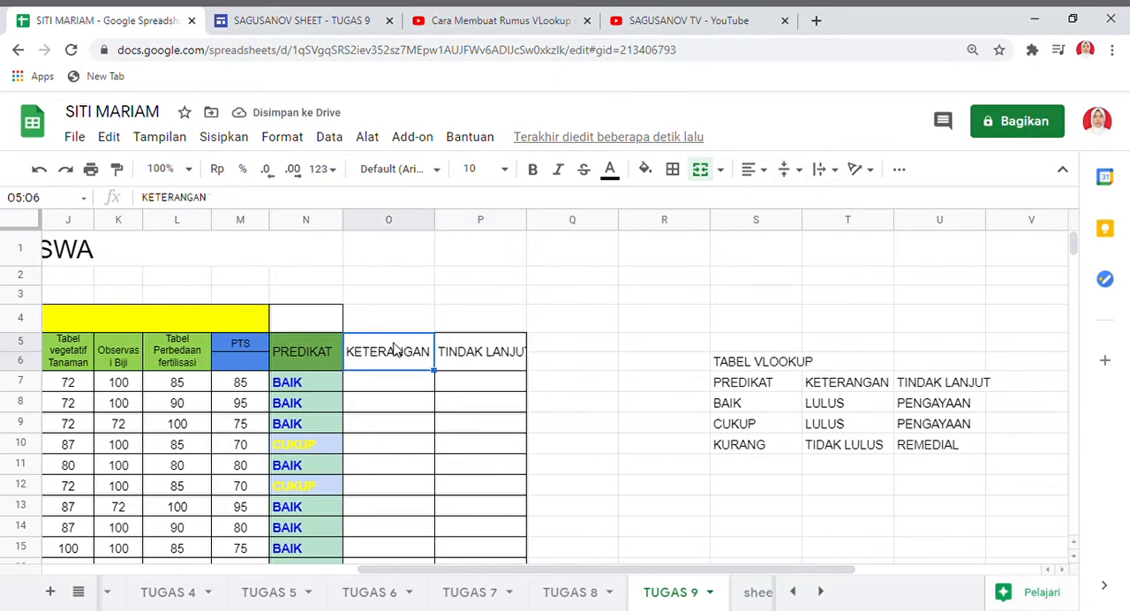
left_click(645, 170)
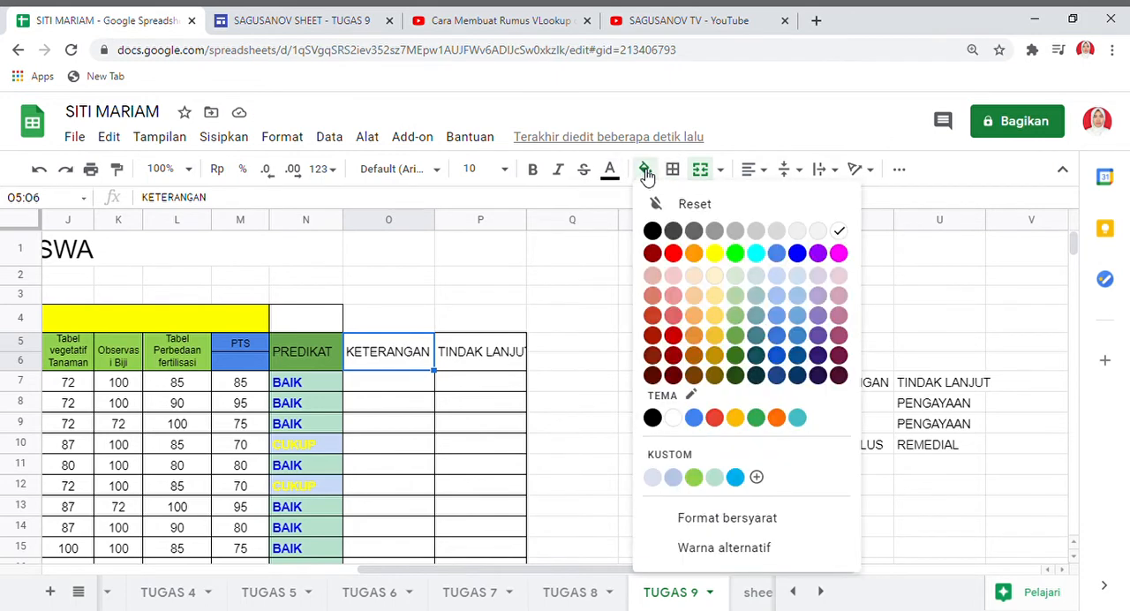
left_click(757, 255)
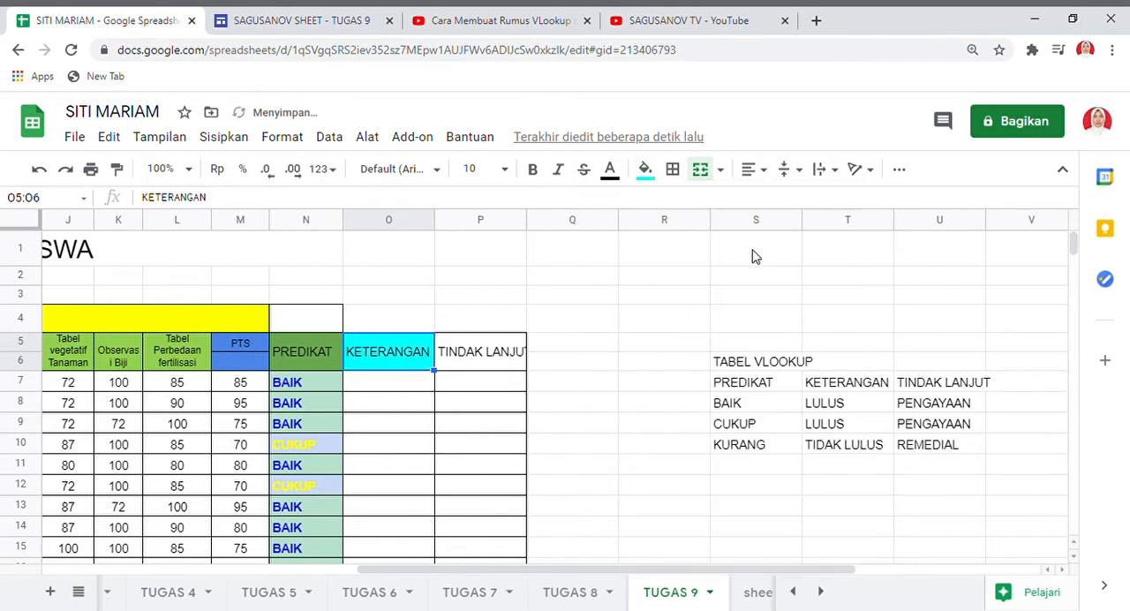
Fill the TINDAK LANJUT header with magenta and widen column P enough to fit the whole header text.
left_click(483, 356)
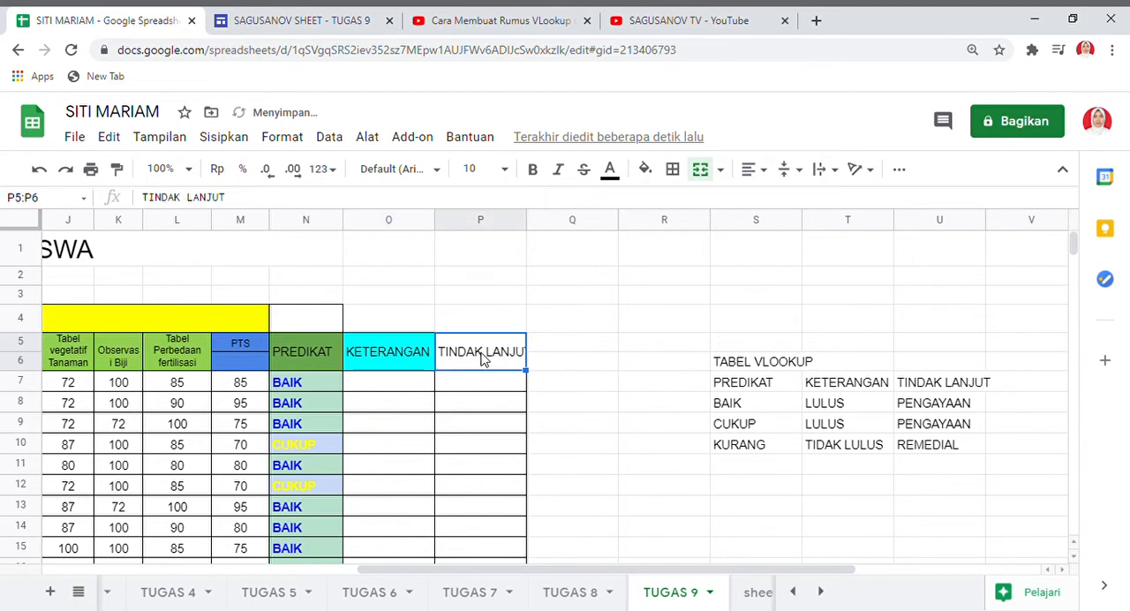
left_click(647, 169)
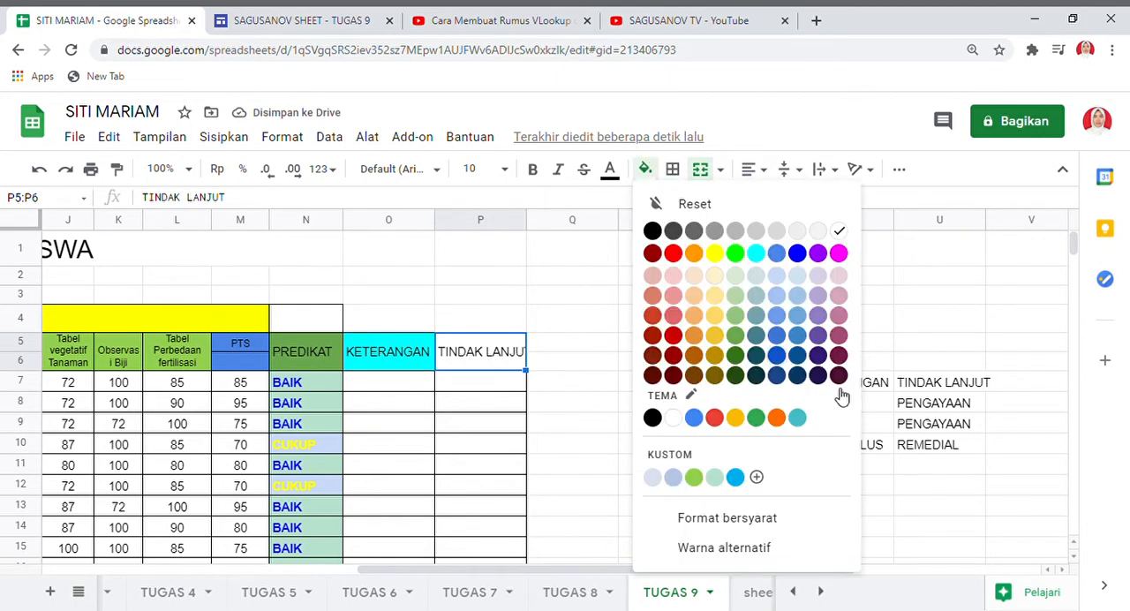
left_click(838, 255)
left_click(520, 389)
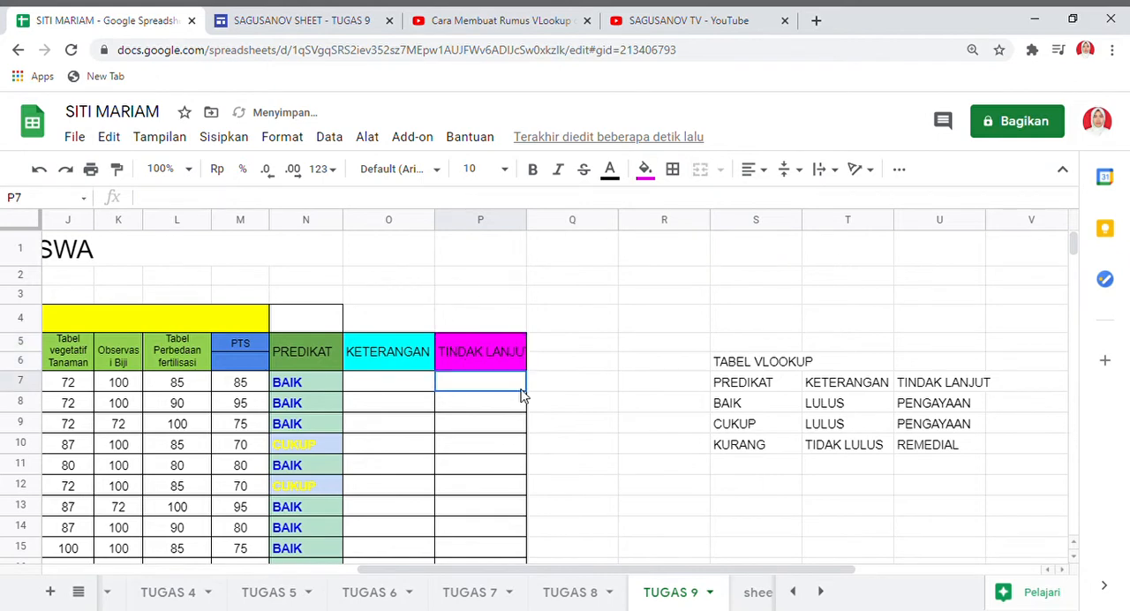
left_click_drag(534, 222, 547, 225)
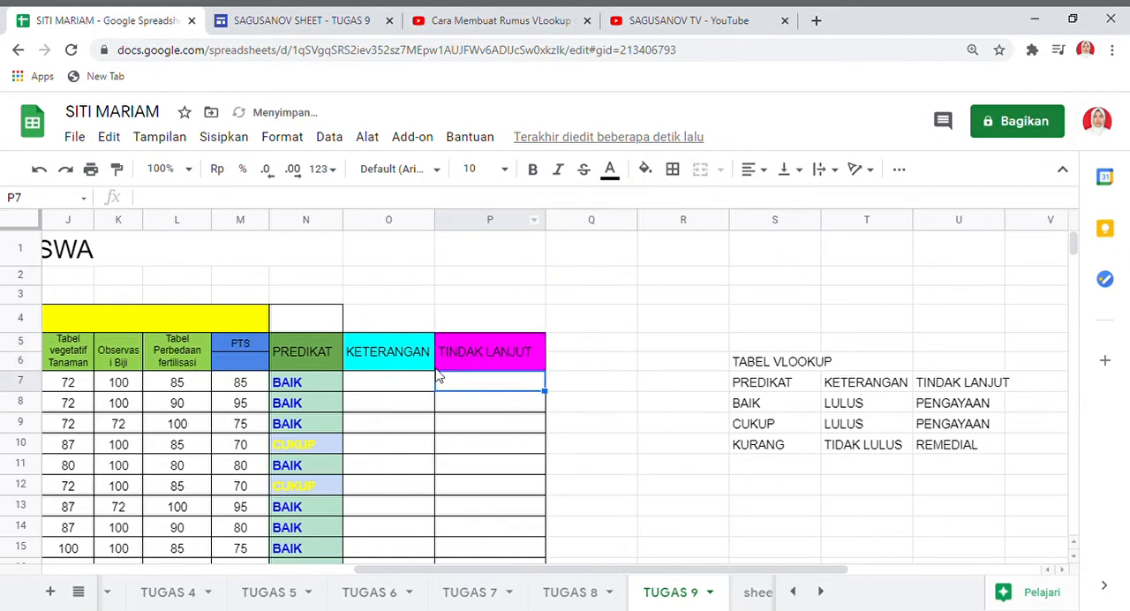
Start a VLOOKUP formula in cell O7 with the PREDIKAT cell N7 as the search key.
left_click(378, 386)
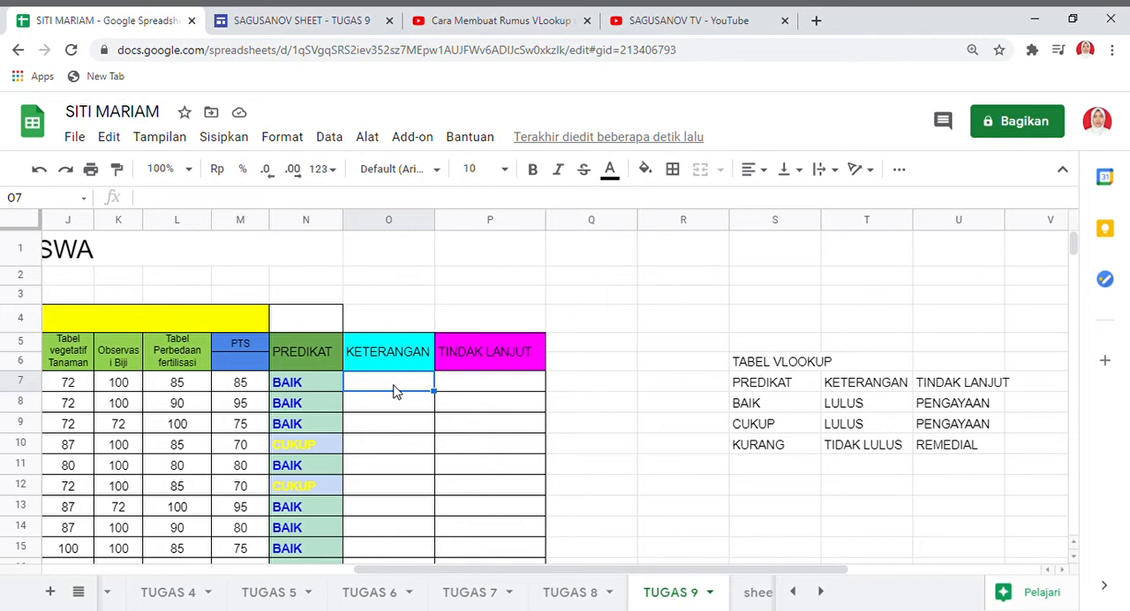
type("=")
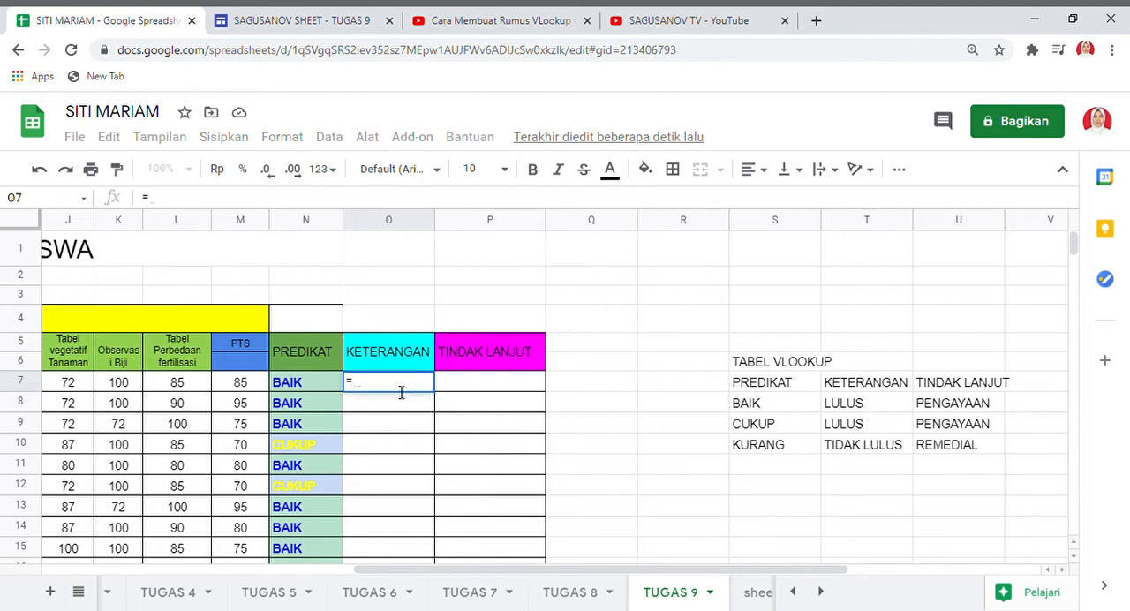
type("V")
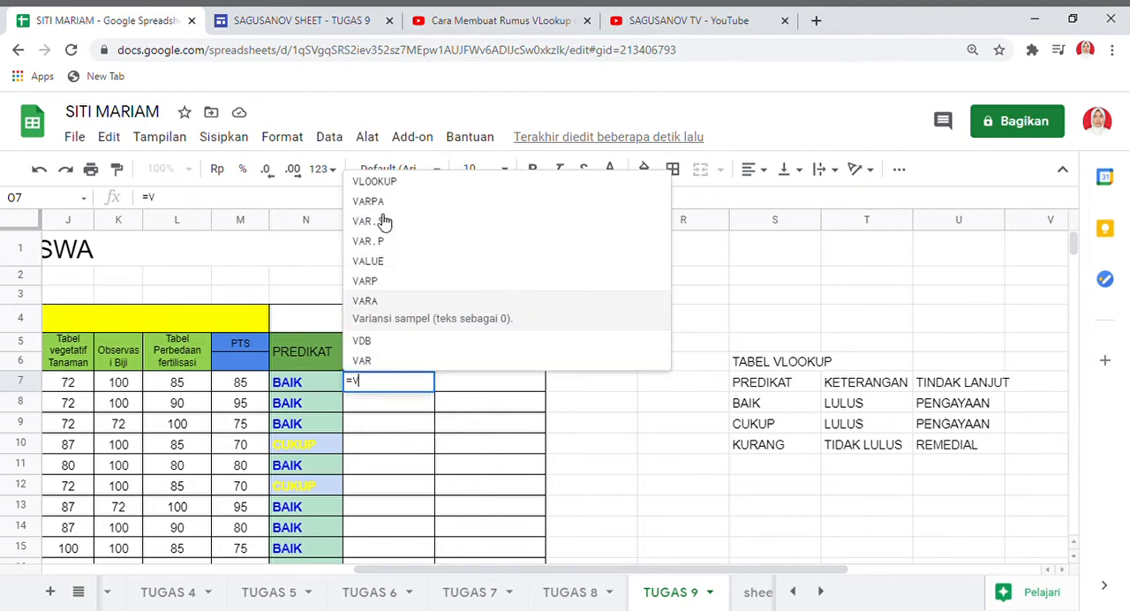
left_click(390, 184)
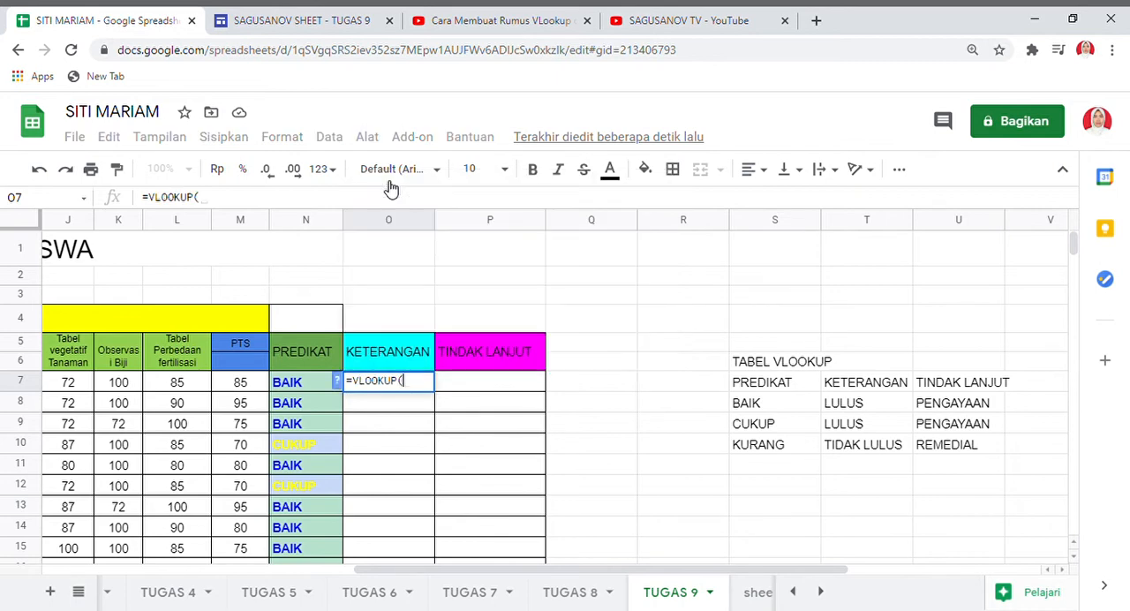
left_click(284, 390)
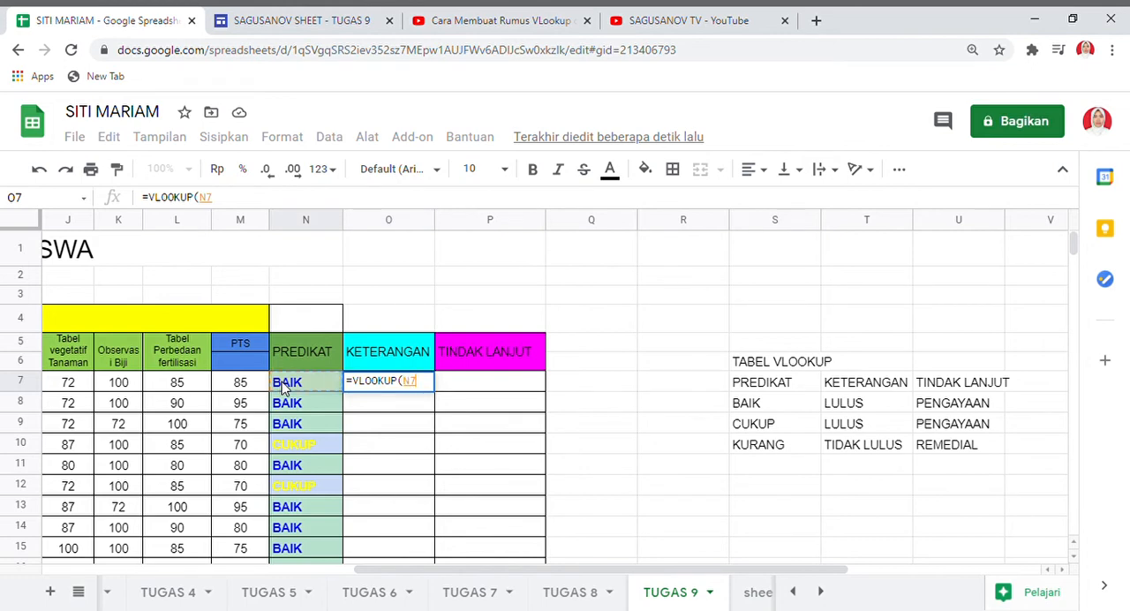
type(";")
Add the lookup table range S7:U10 and column index 2 to the O7 formula, and close it.
left_click(739, 389)
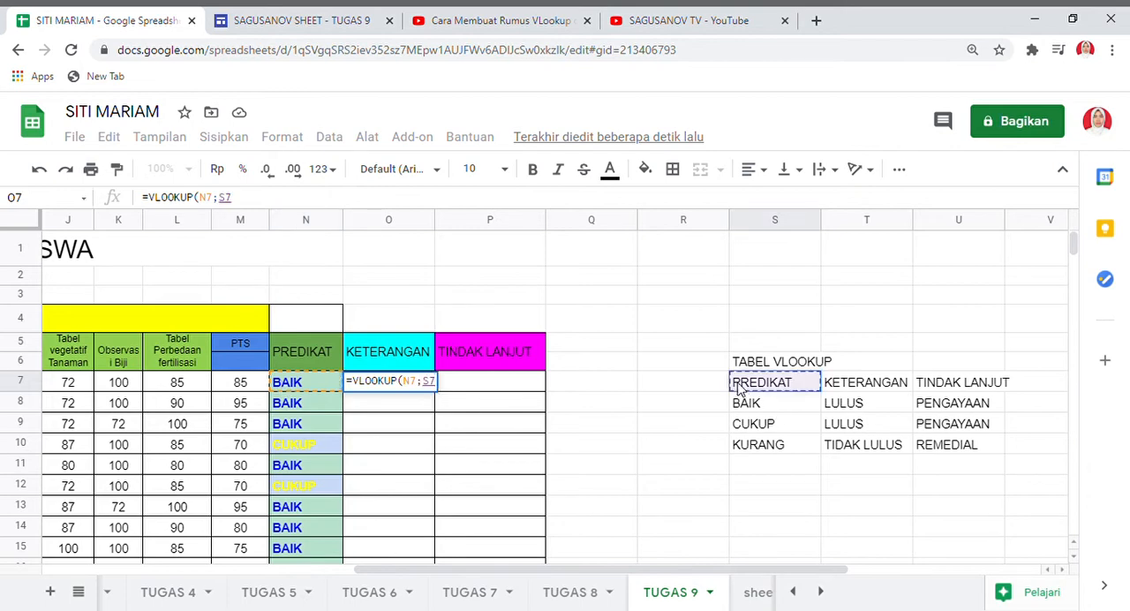
left_click_drag(739, 388, 1050, 383)
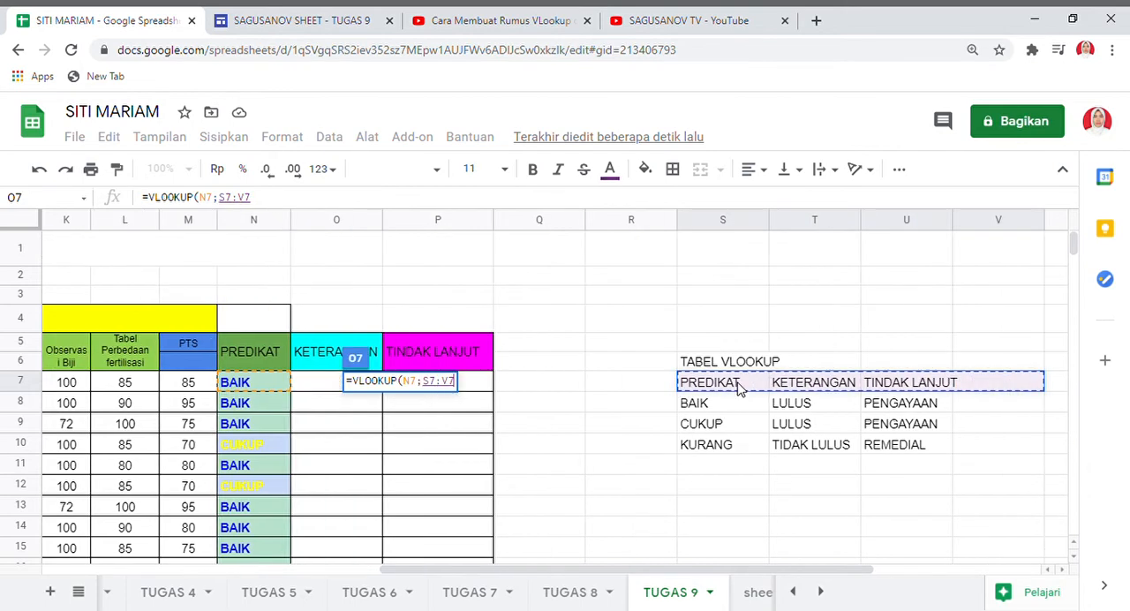
key("shift+Left")
key("shift+Down")
key("shift+Down")
key("shift+Down")
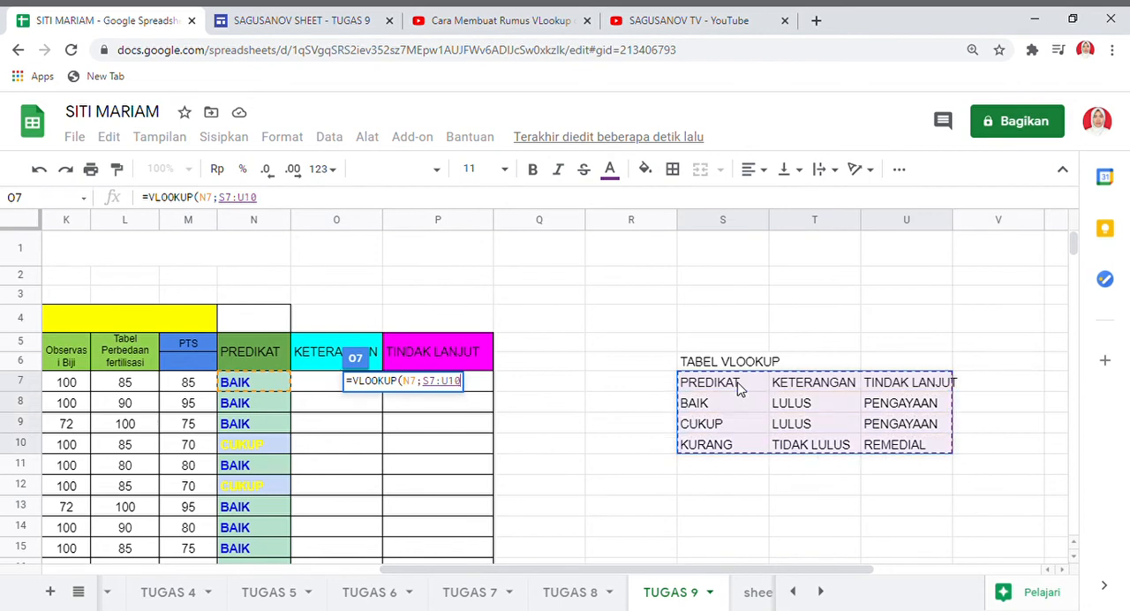
type(";")
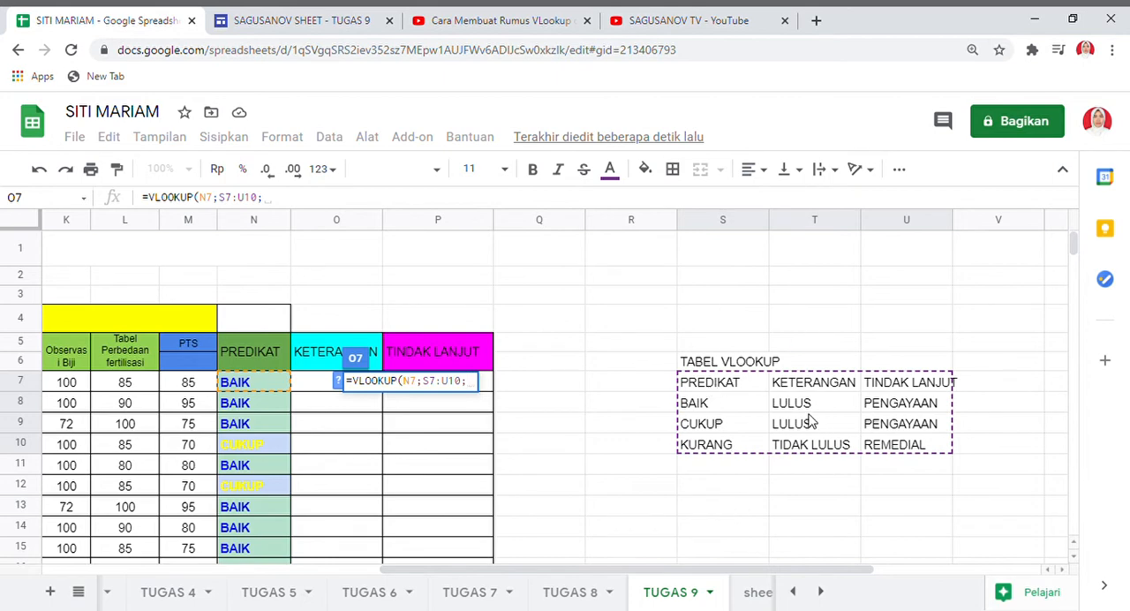
type("2")
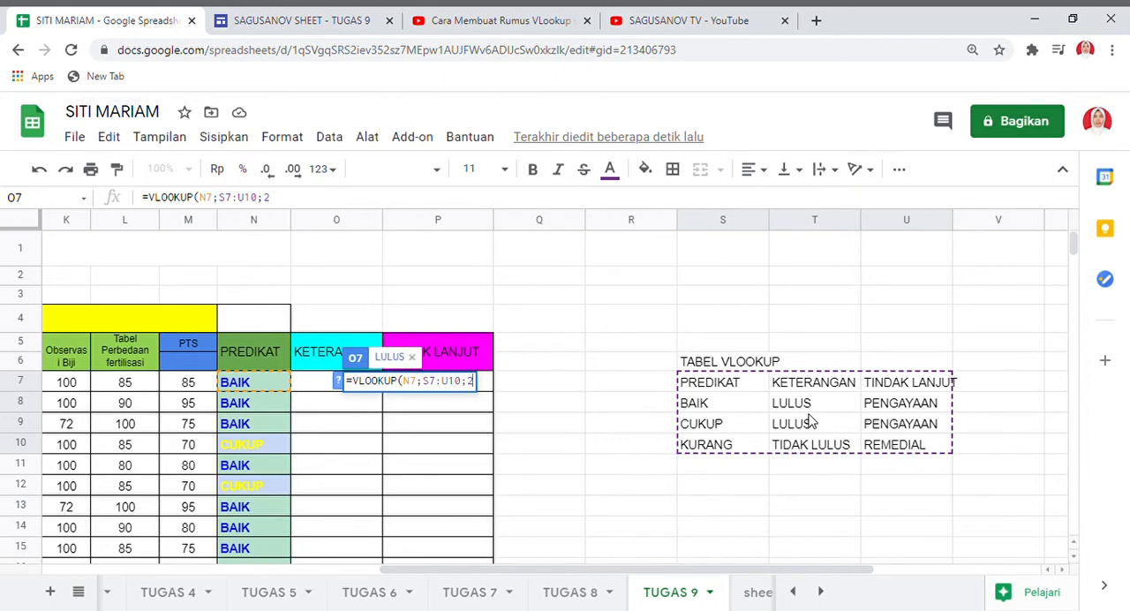
type("))")
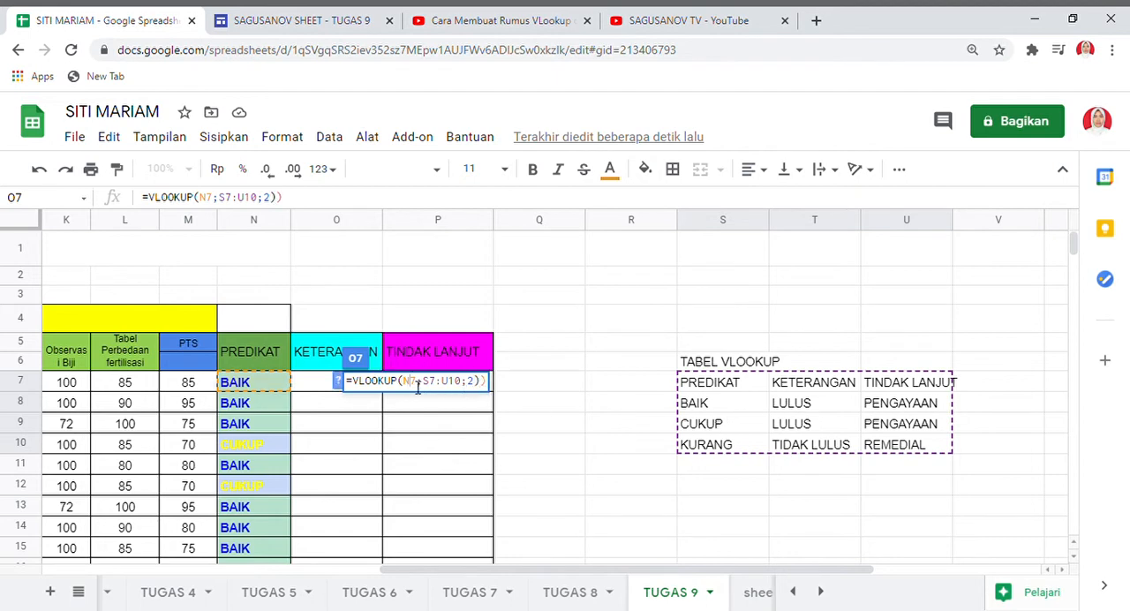
Make the table rows absolute in the O7 formula so the range reads S$7:U$10, and try to enter it.
left_click(439, 385)
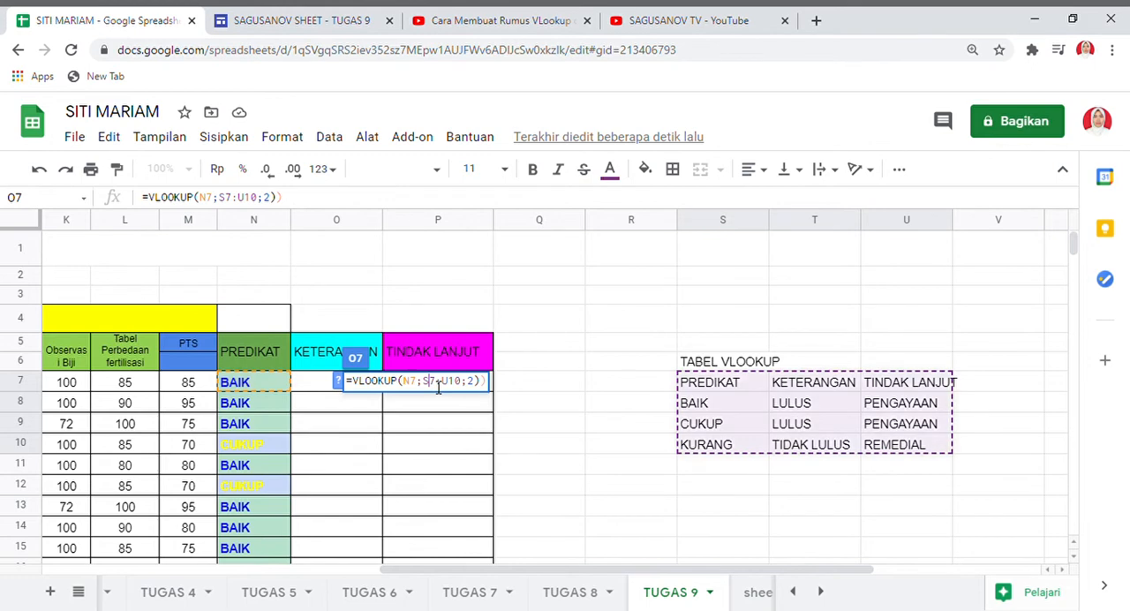
type("$7:U$")
key("Return")
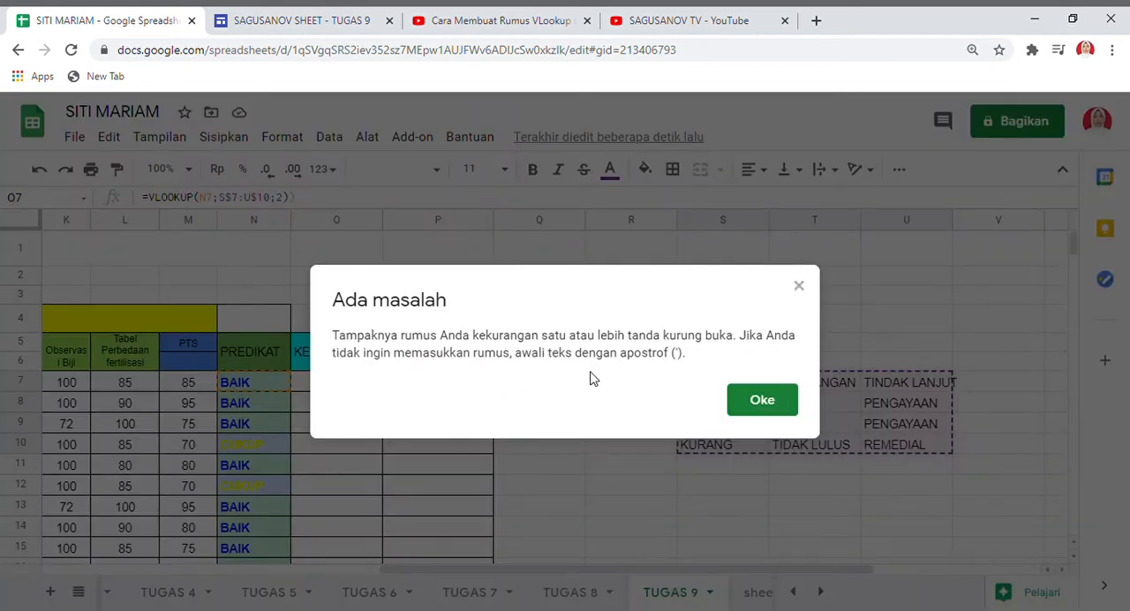
left_click(758, 406)
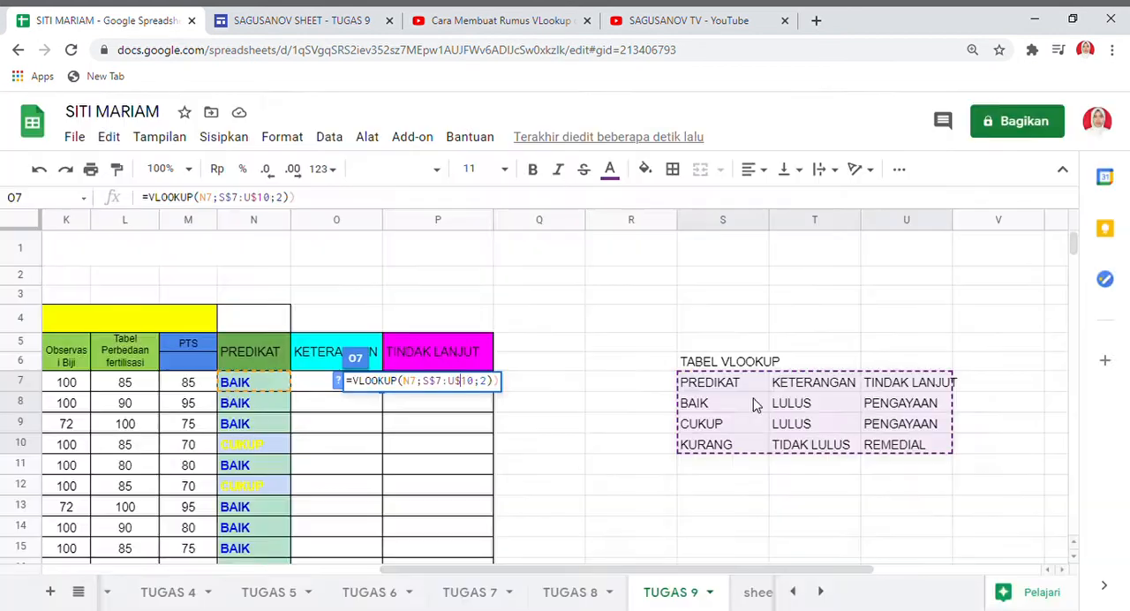
Correct the O7 formula to =VLOOKUP(N7;S$7:U$10;2) and accept the autofill suggestion for the KETERANGAN column.
left_click(507, 385)
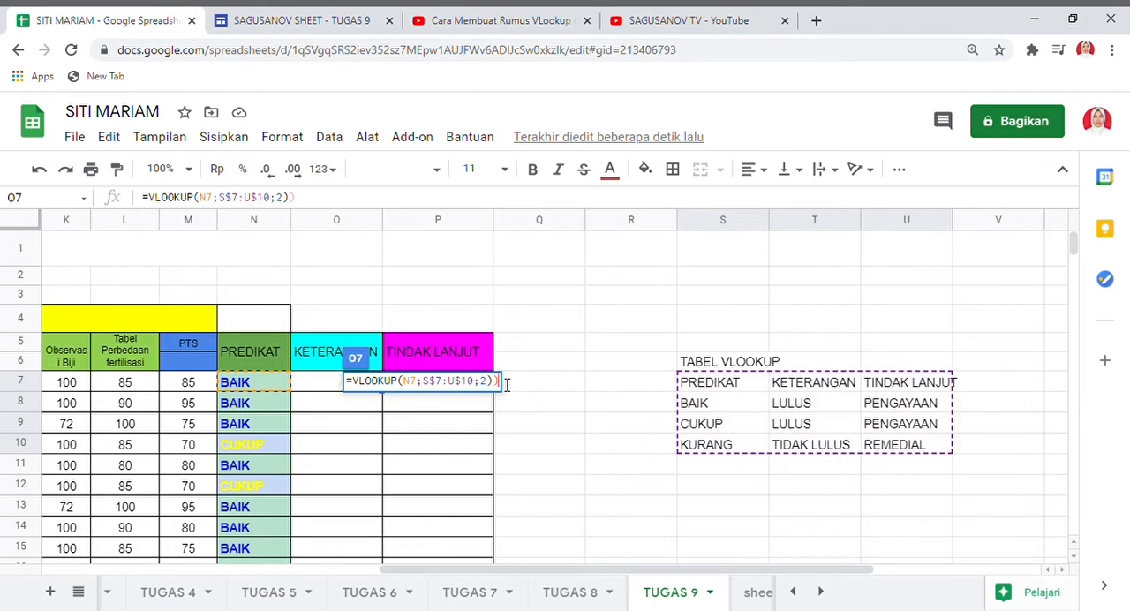
key("Return")
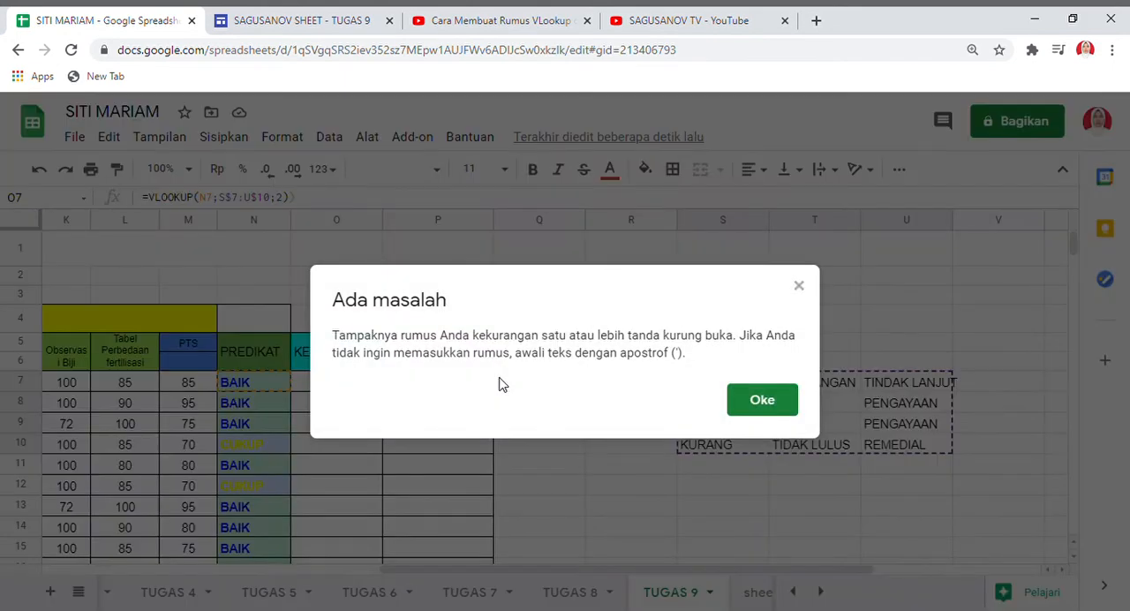
left_click(760, 400)
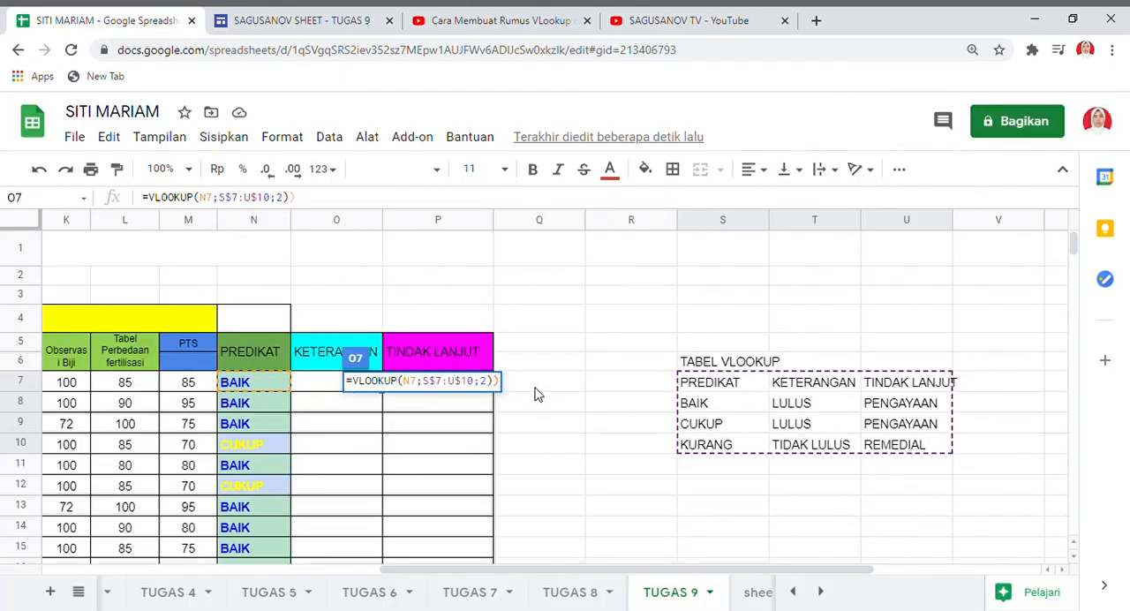
key("BackSpace")
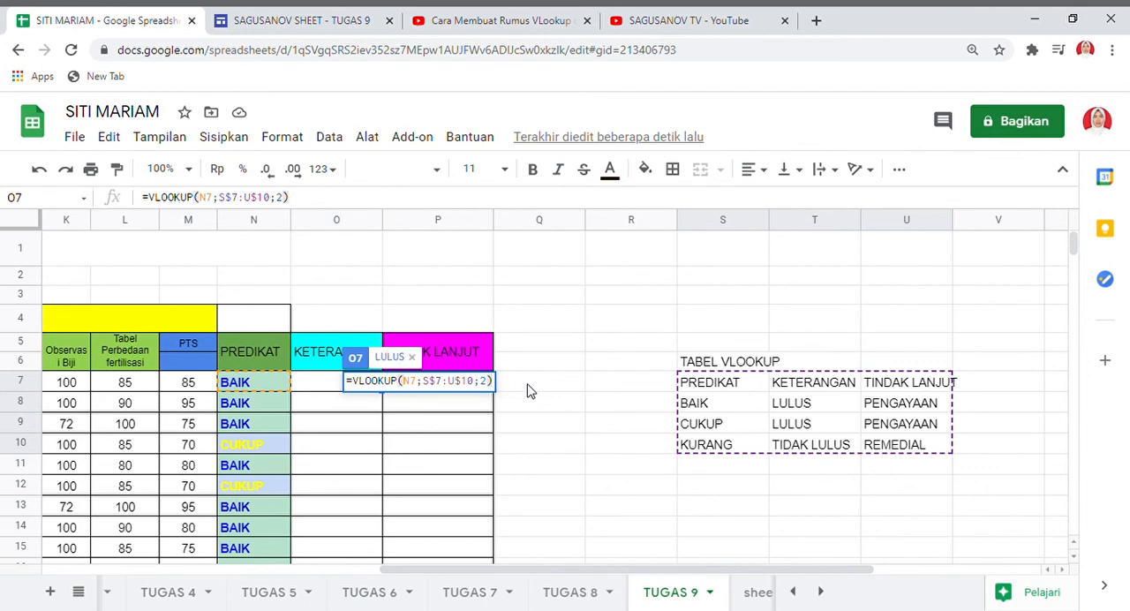
key("Return")
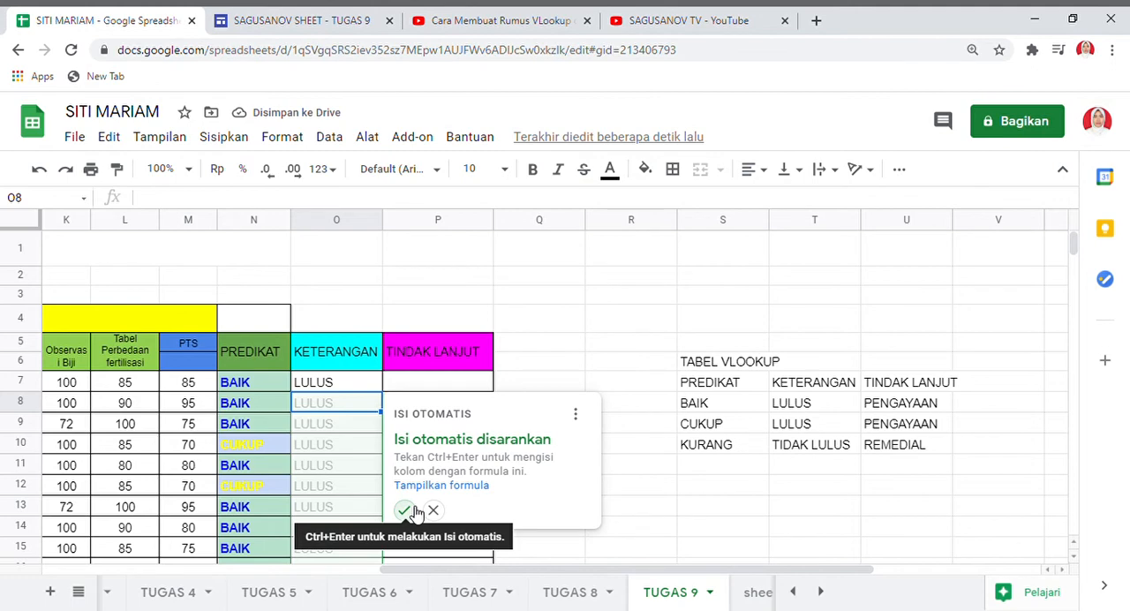
left_click(406, 511)
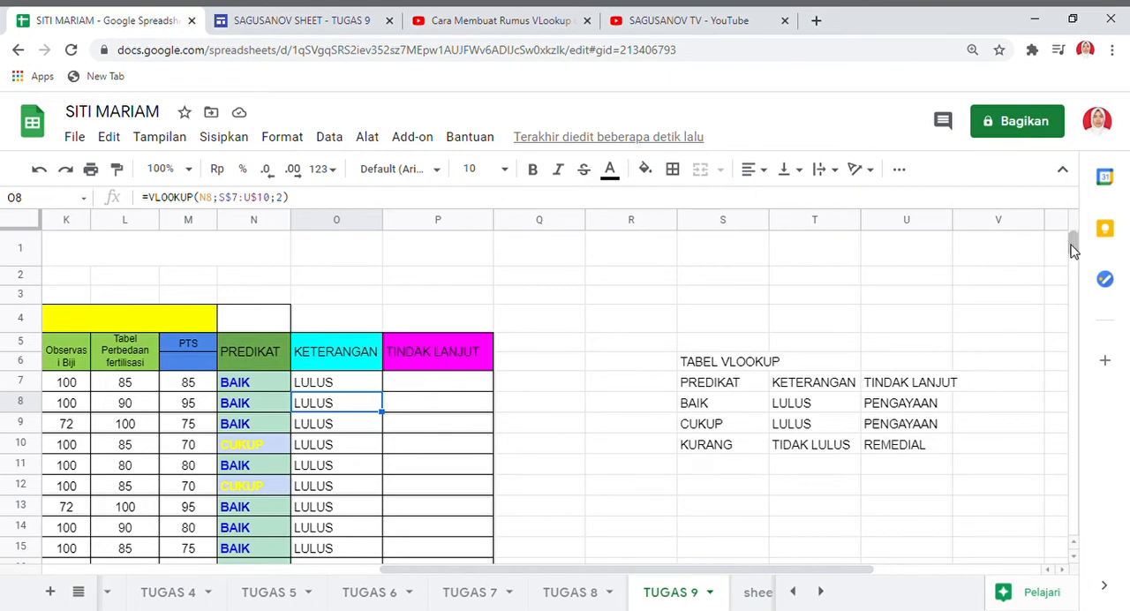
Start a VLOOKUP formula in cell P7 under TINDAK LANJUT with N7 as the search key.
mouse_move(1072, 250)
left_mouse_down()
mouse_move(1073, 265)
mouse_move(1072, 239)
left_mouse_up()
left_click(427, 390)
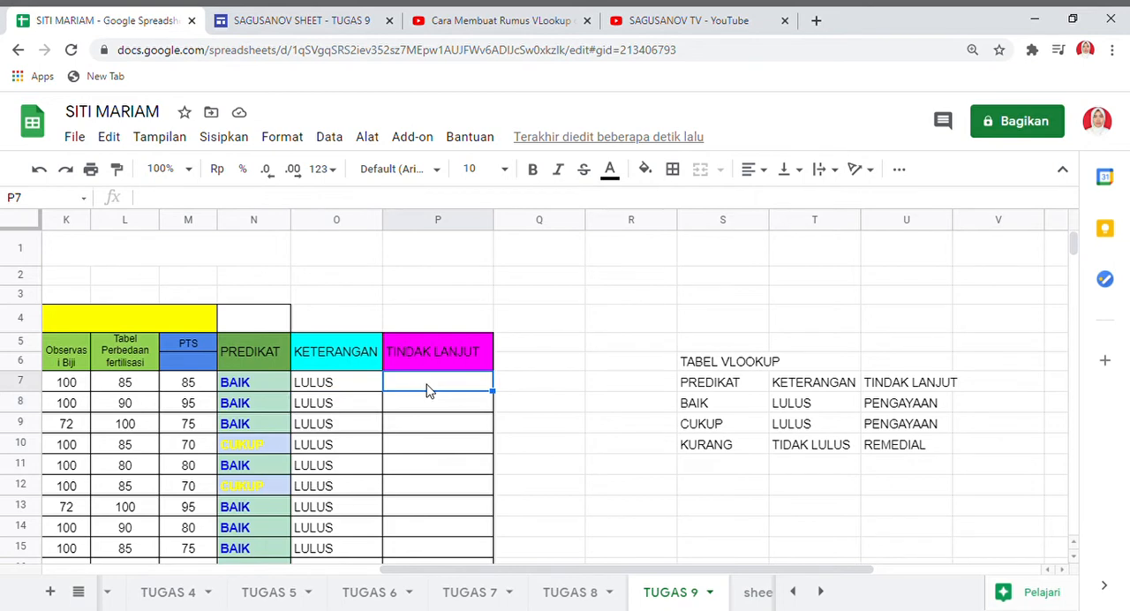
type("=")
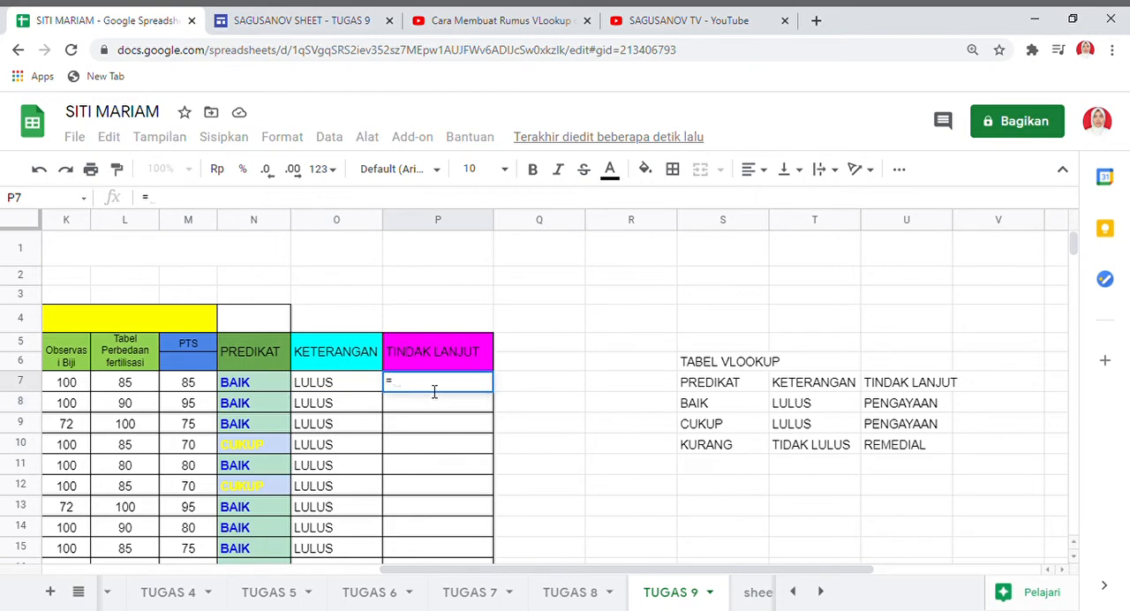
type("V")
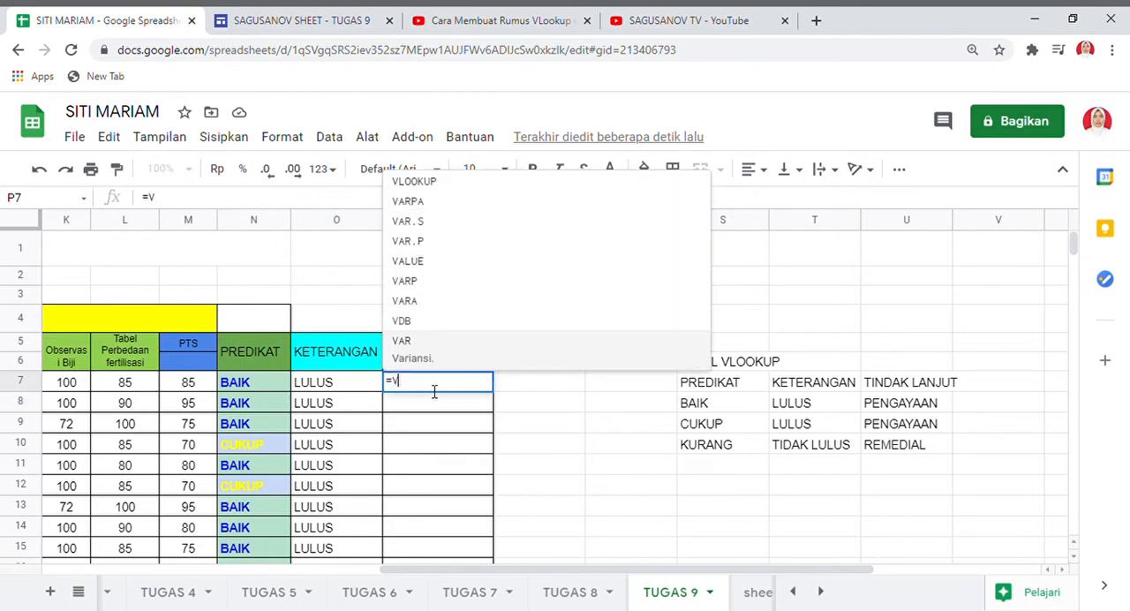
left_click(428, 183)
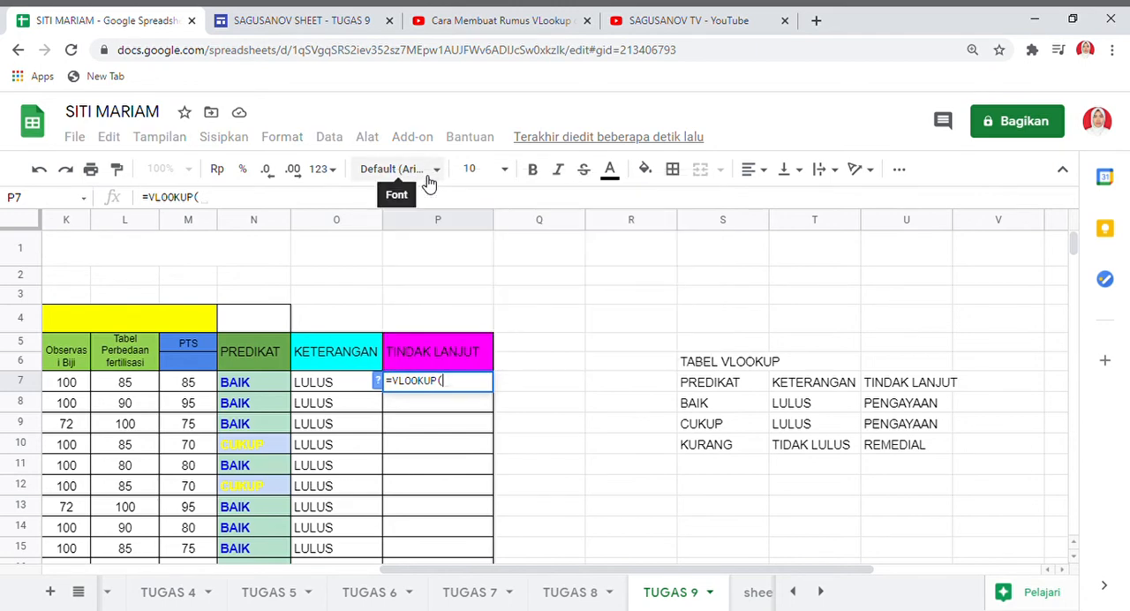
left_click(244, 391)
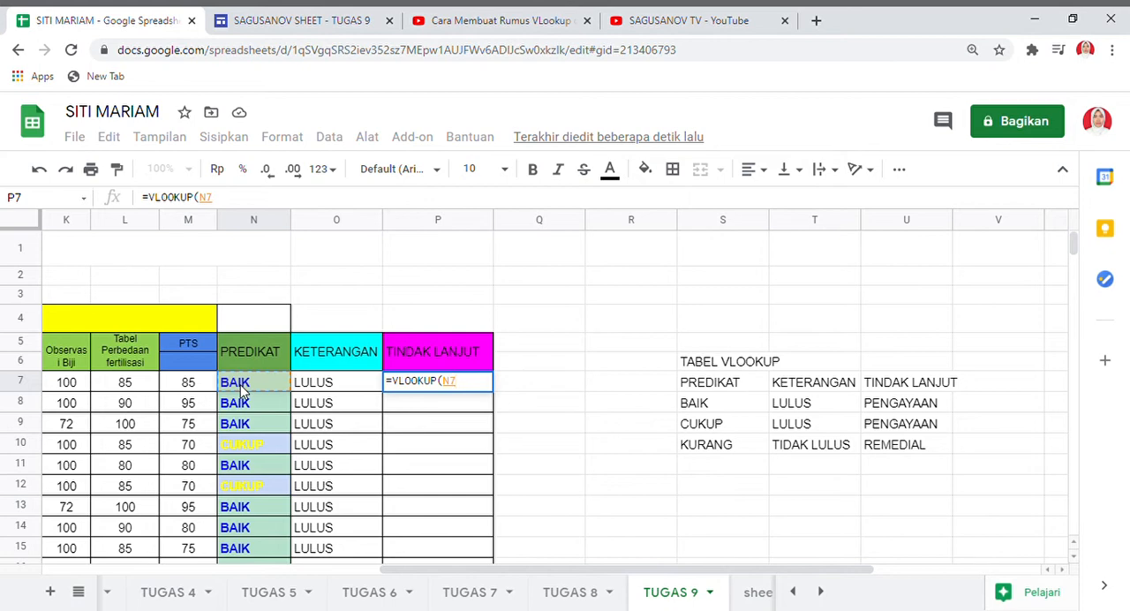
type(";")
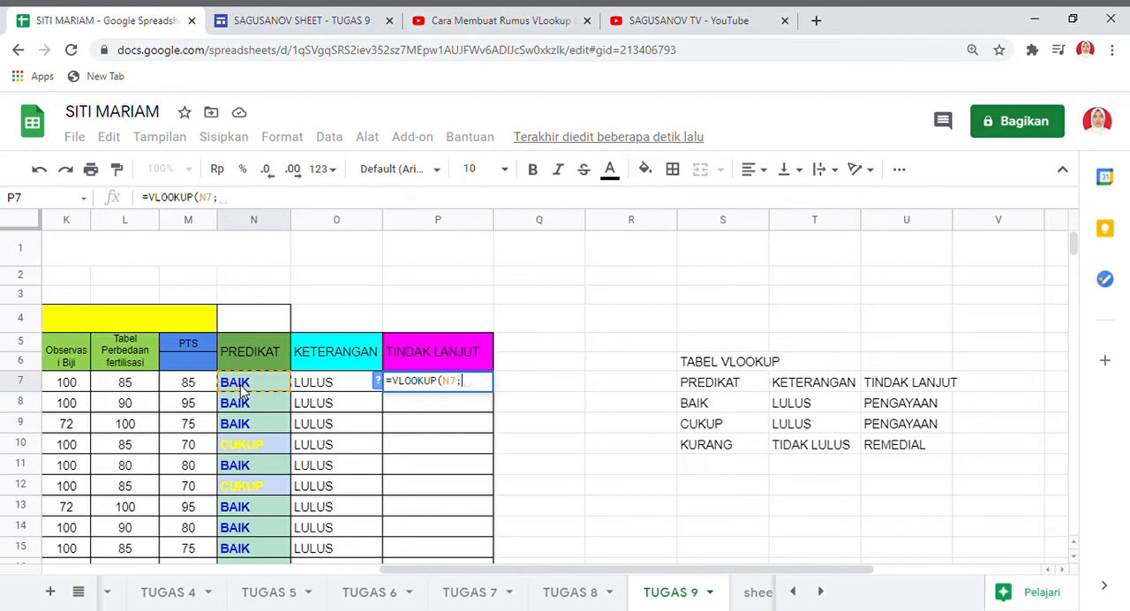
Add the lookup table range S7:U10 and column index 3 to the P7 formula.
left_click(691, 387)
key("shift+Right")
key("shift+Right")
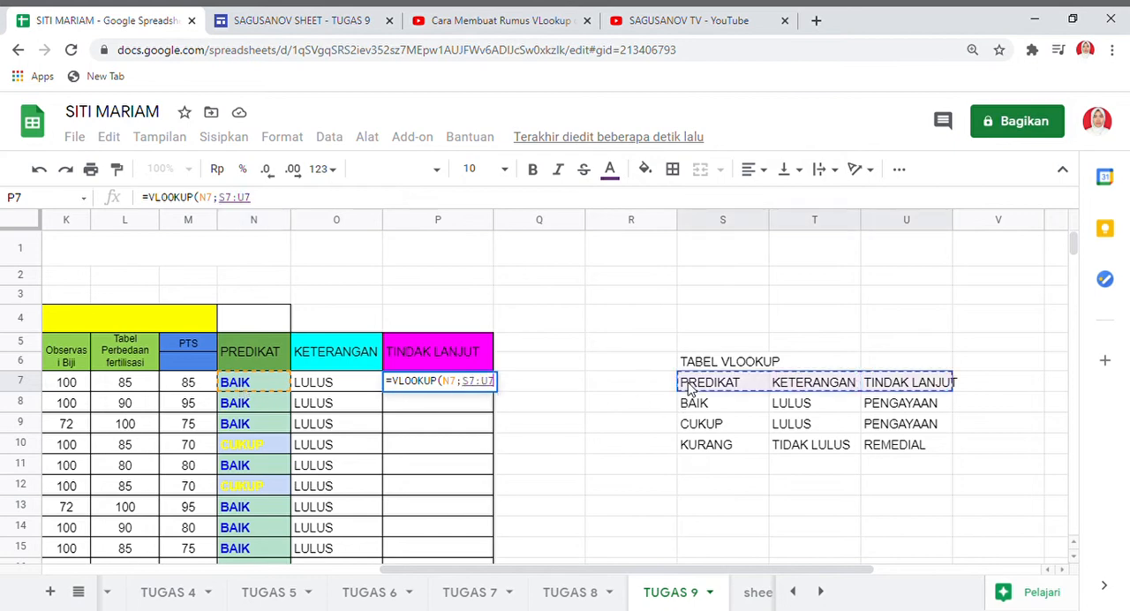
key("shift+Down")
key("shift+Down")
key("shift+Down")
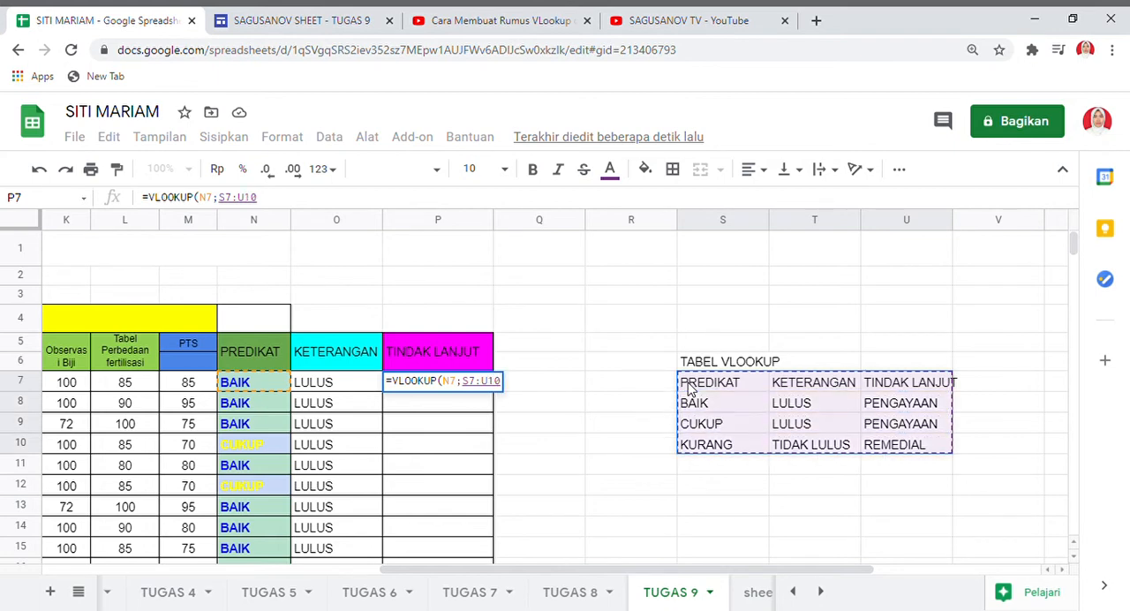
type(";")
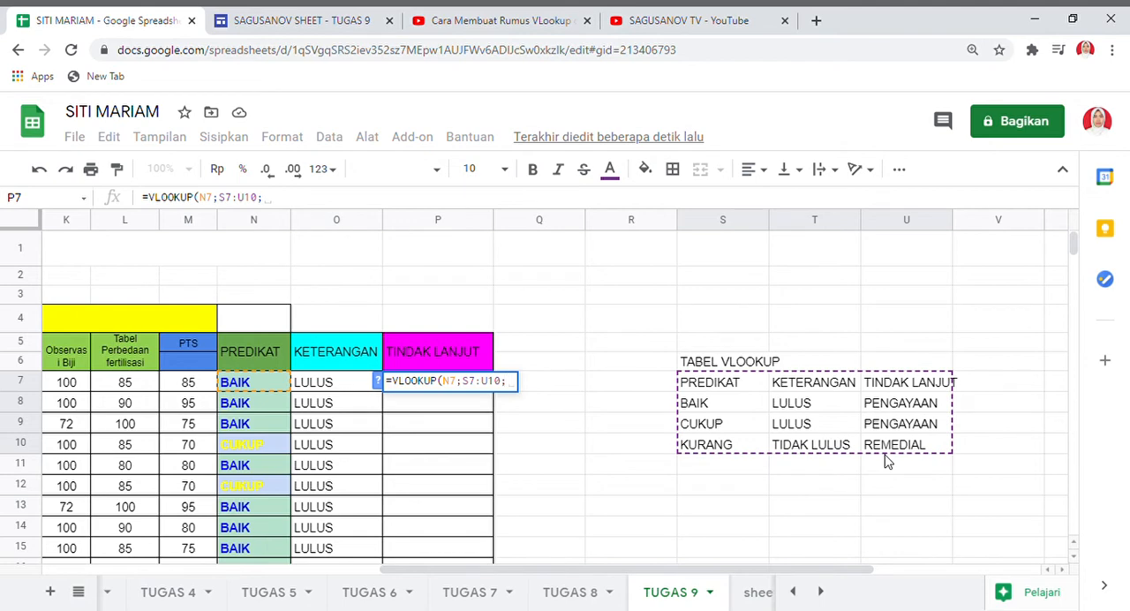
type("3")
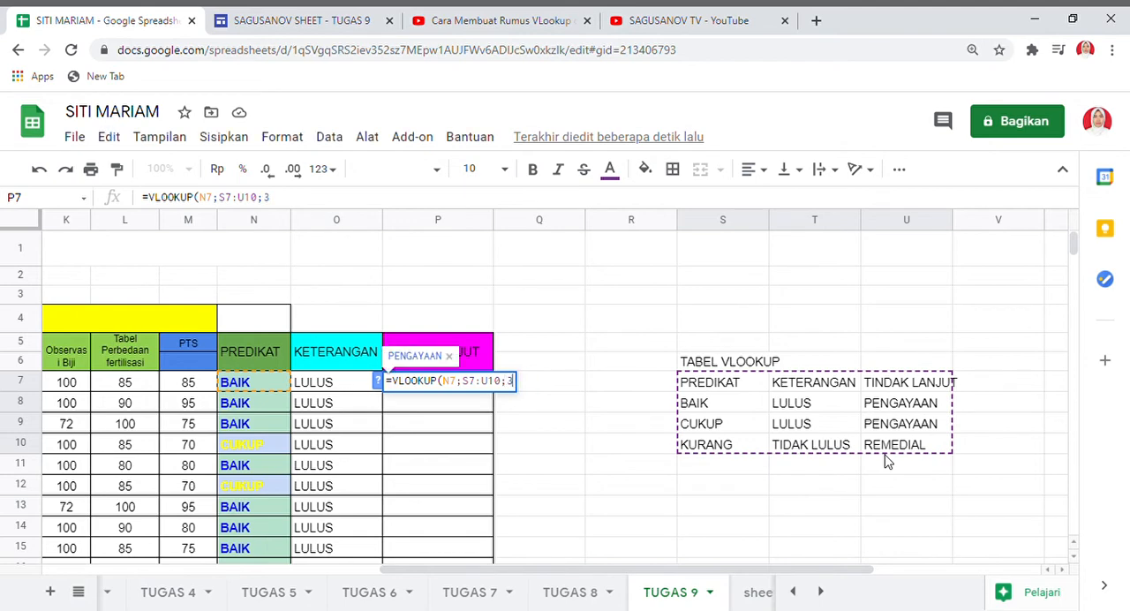
Complete the P7 formula as =VLOOKUP(N7;S$7:U$10;3) and accept the autofill suggestion for the TINDAK LANJUT column.
left_click(475, 390)
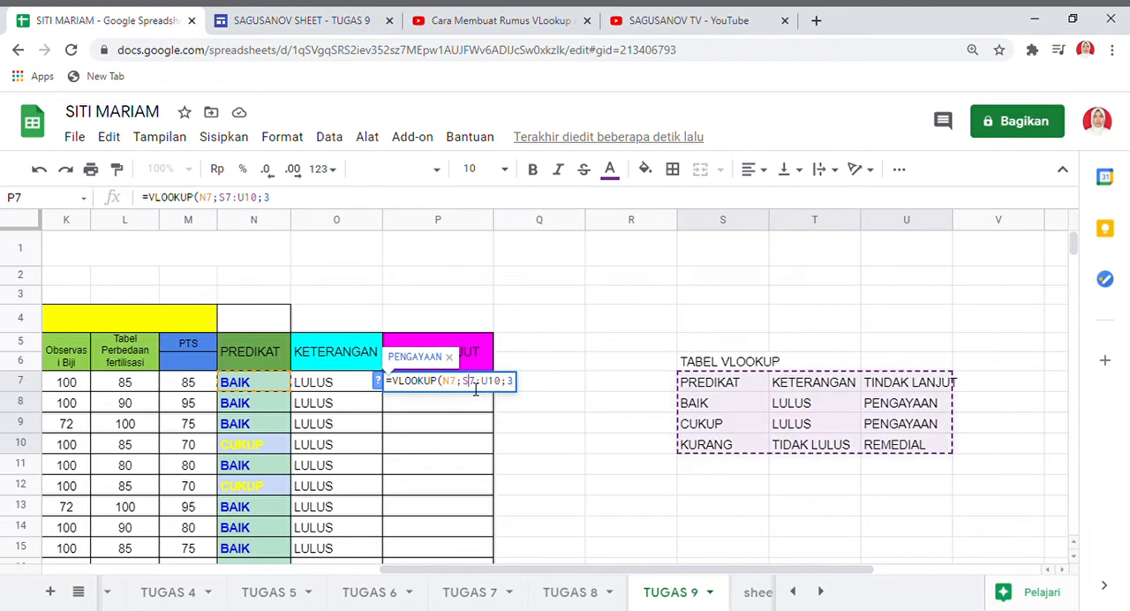
type("$")
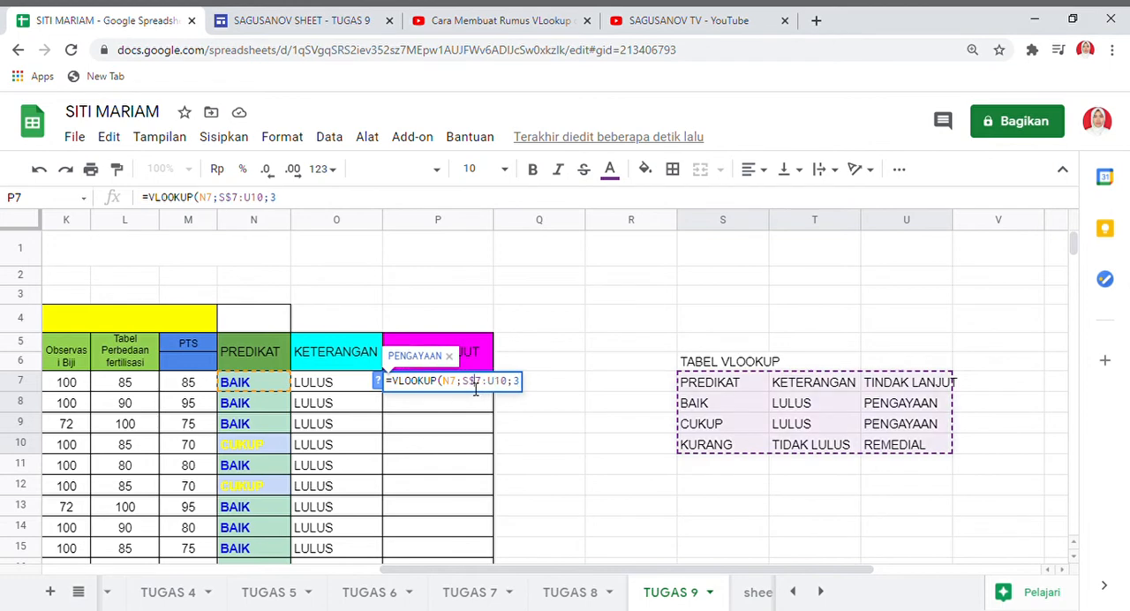
left_click(504, 385)
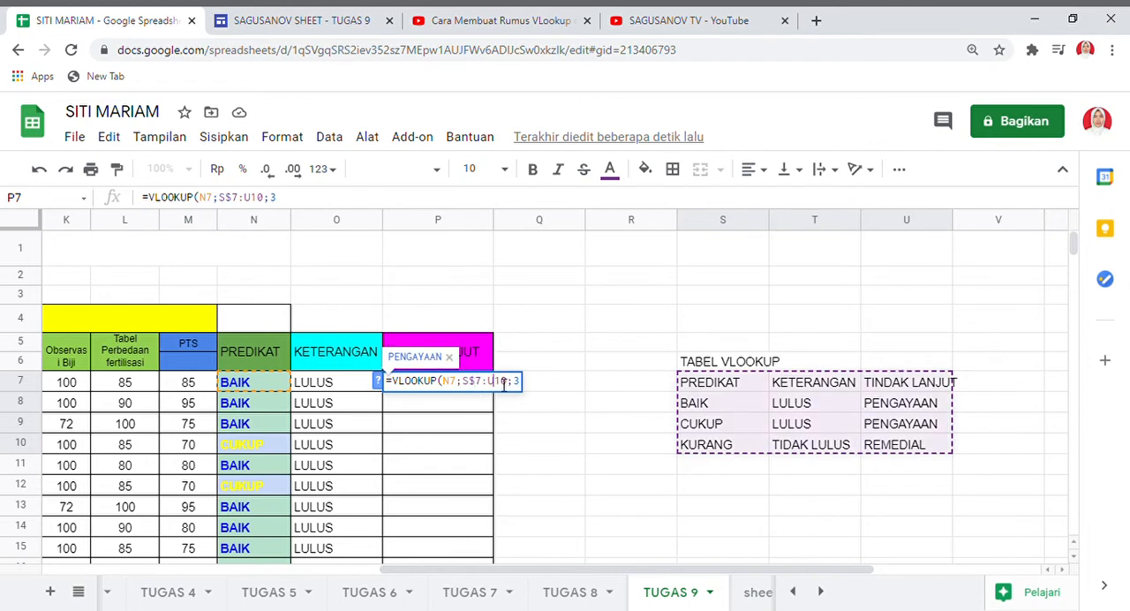
type("$10;3")
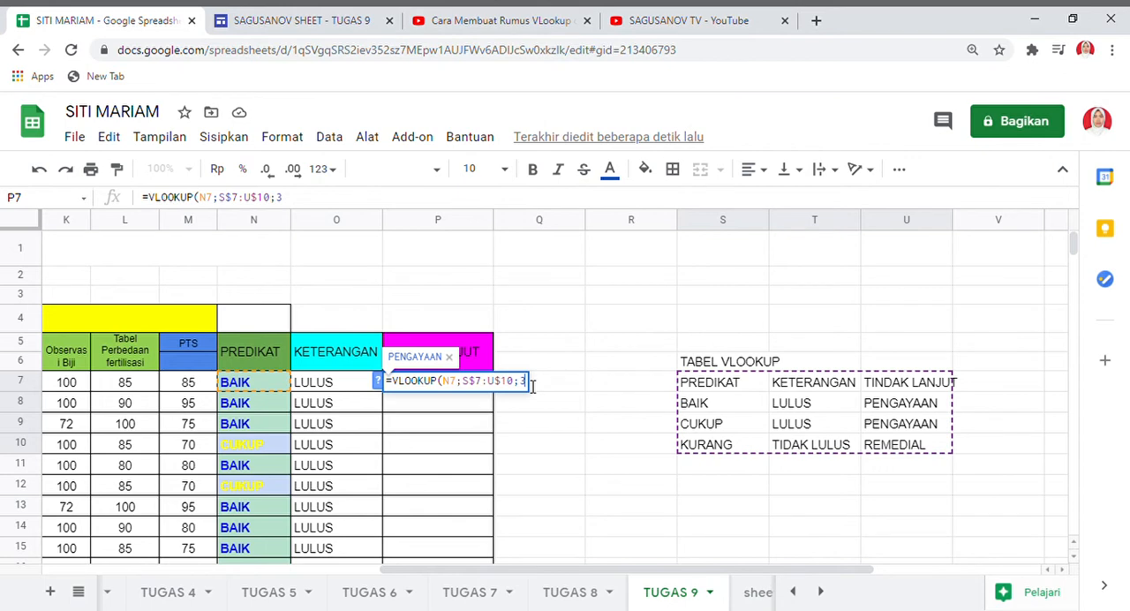
type(")")
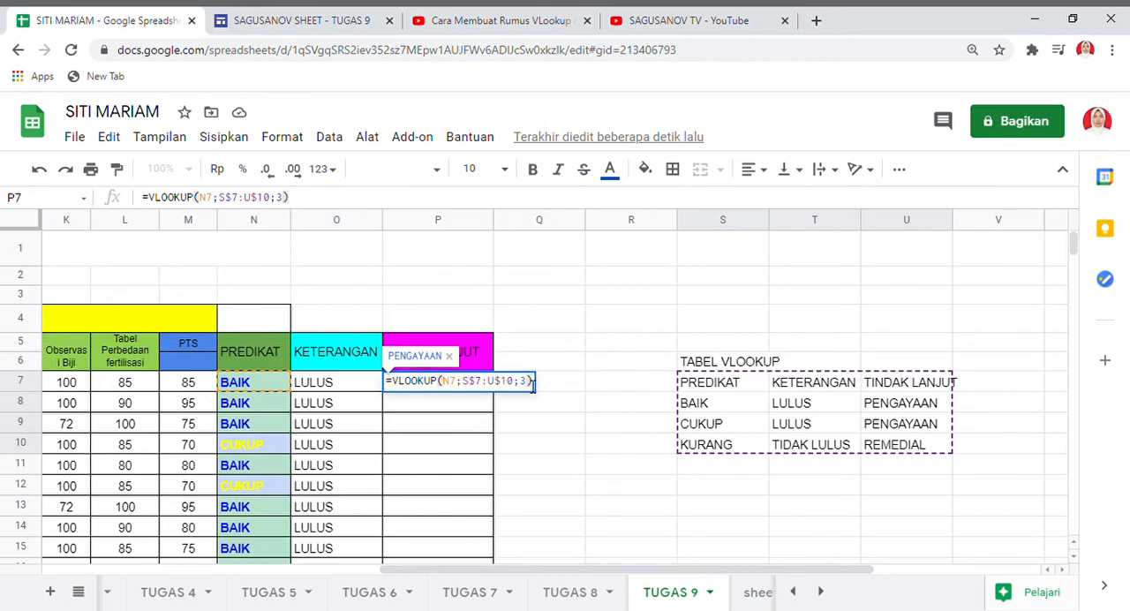
key("Return")
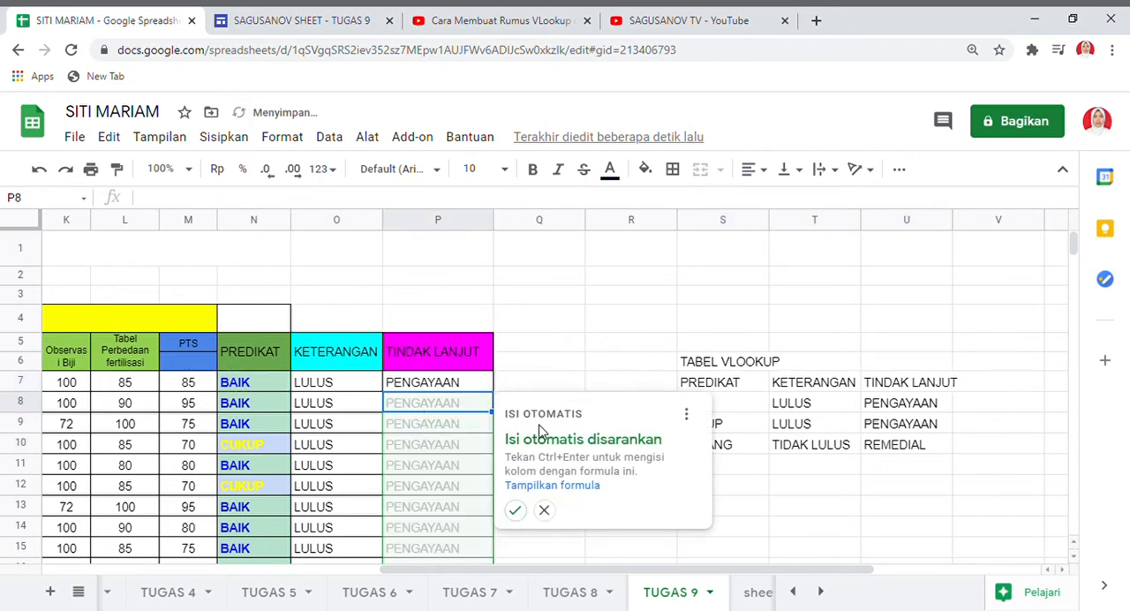
left_click(517, 510)
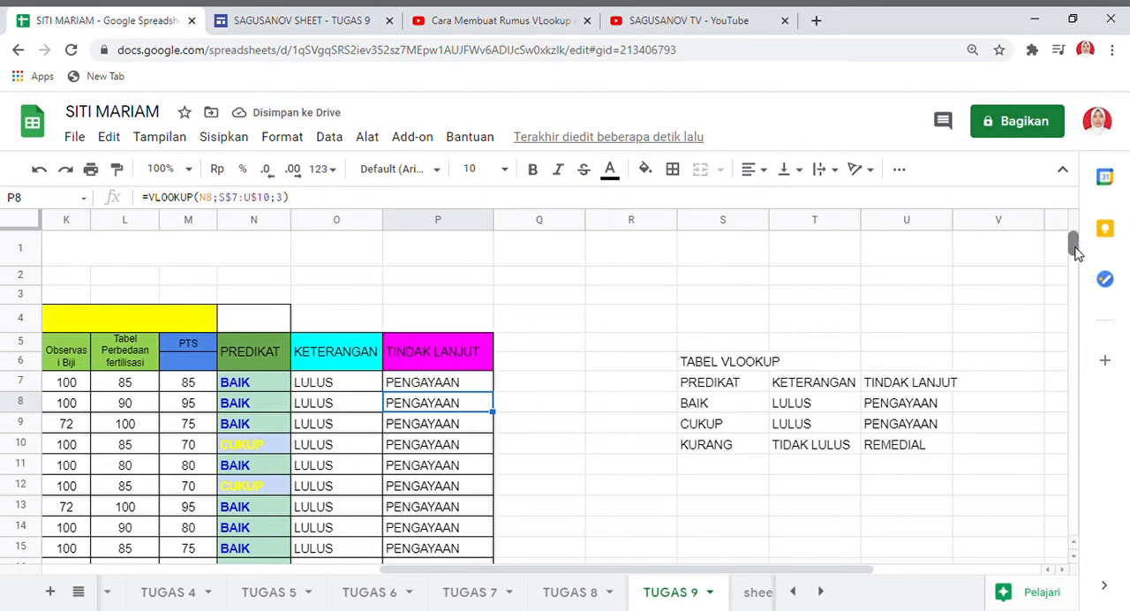
mouse_move(1072, 245)
left_mouse_down()
mouse_move(1076, 262)
mouse_move(1074, 242)
left_mouse_up()
Select the KETERANGAN results O7:O134 and start a conditional formatting rule for them.
left_click(332, 390)
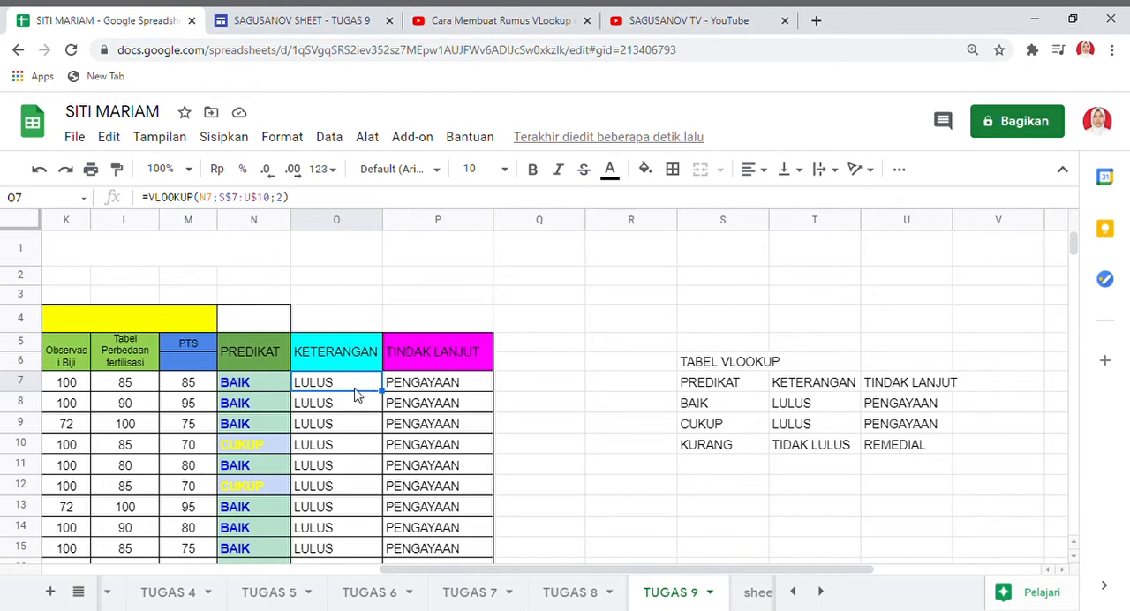
key("ctrl+shift+Down")
key("ctrl+shift+Down")
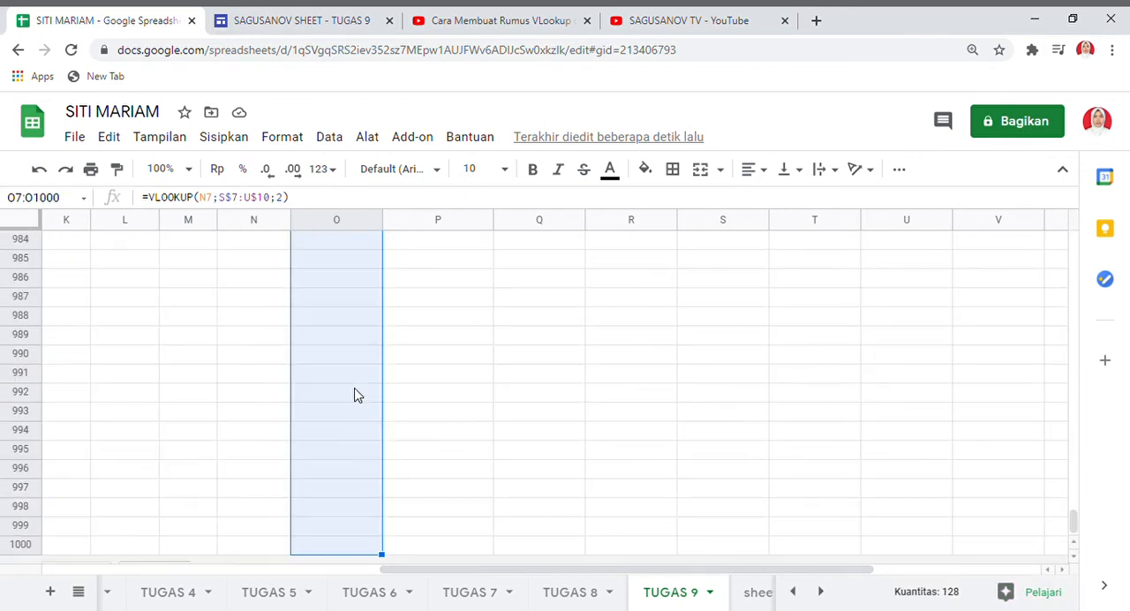
key("ctrl+shift+Up")
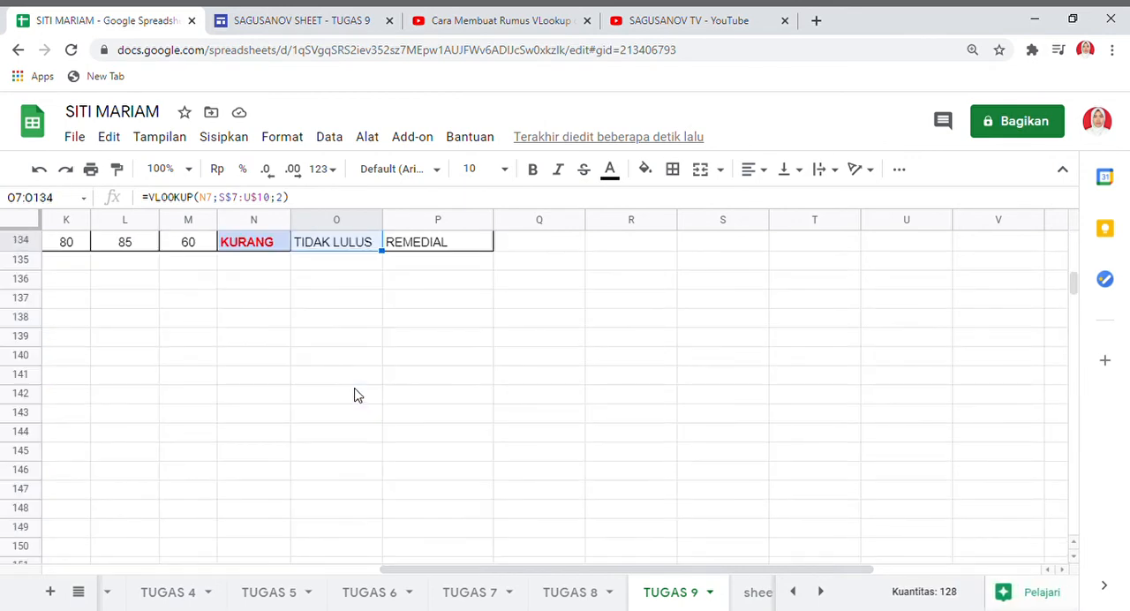
left_click_drag(1072, 283, 1071, 240)
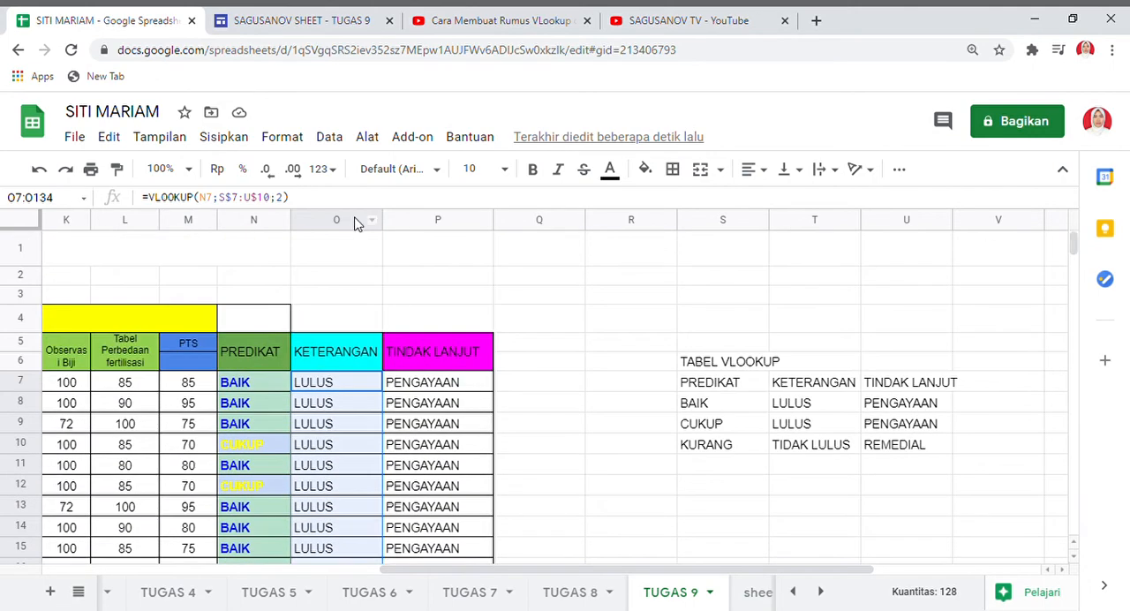
left_click(281, 137)
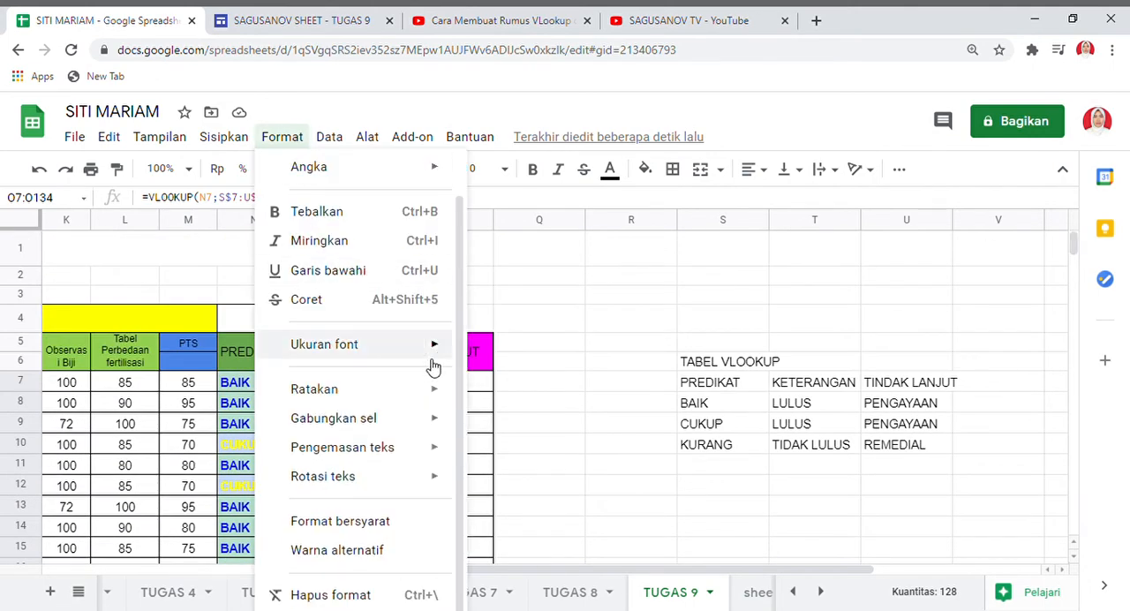
left_click(371, 523)
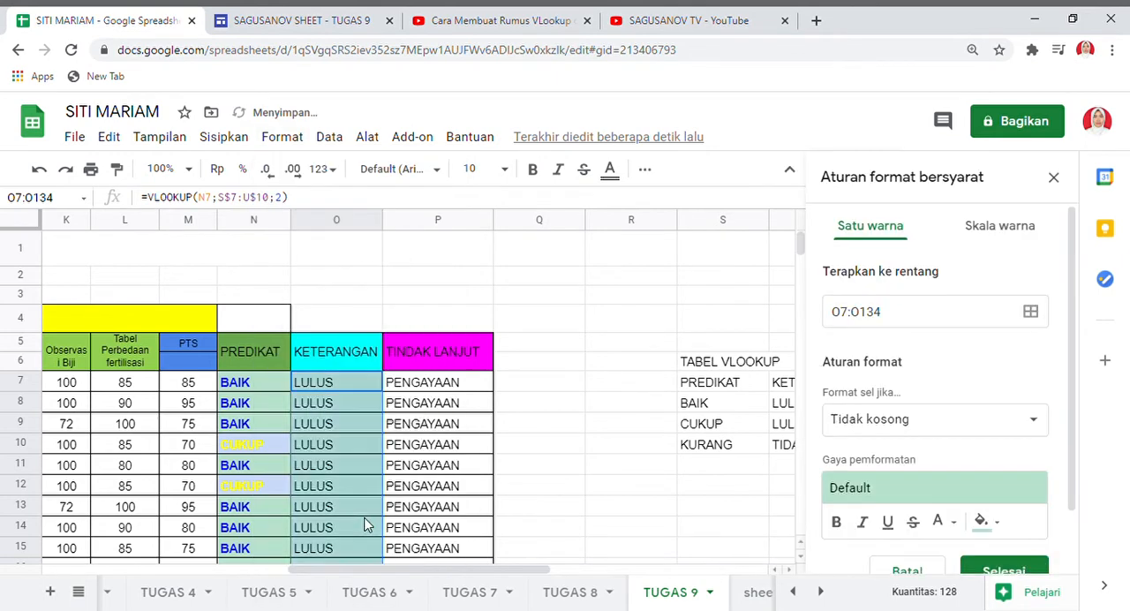
Set the rule's condition to "Setara dengan" with the value LULUS.
left_click(1037, 425)
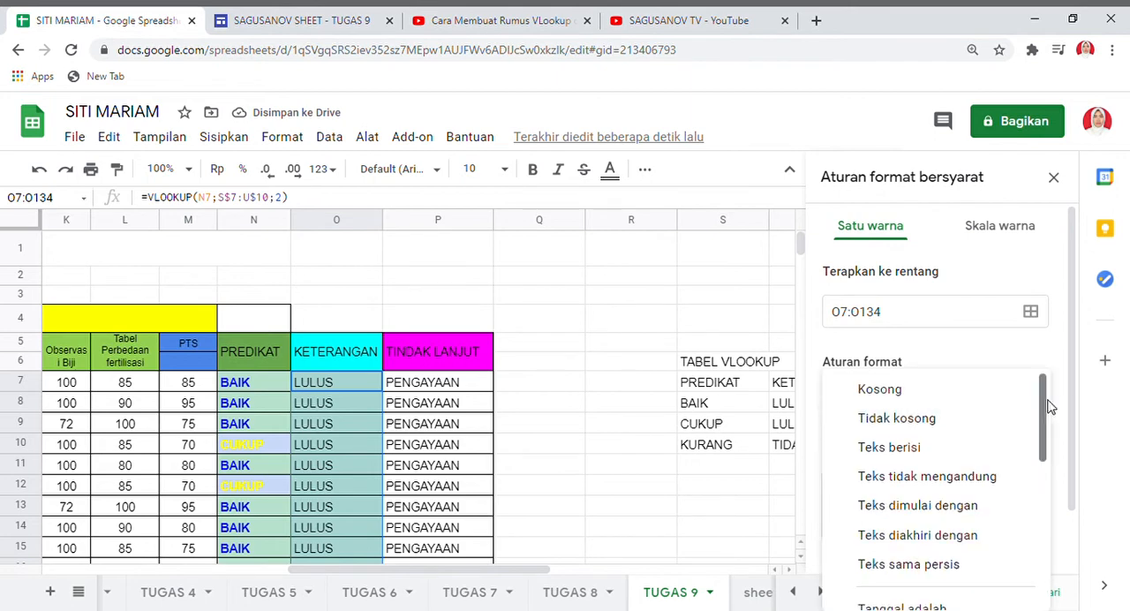
left_click_drag(1049, 412, 1060, 526)
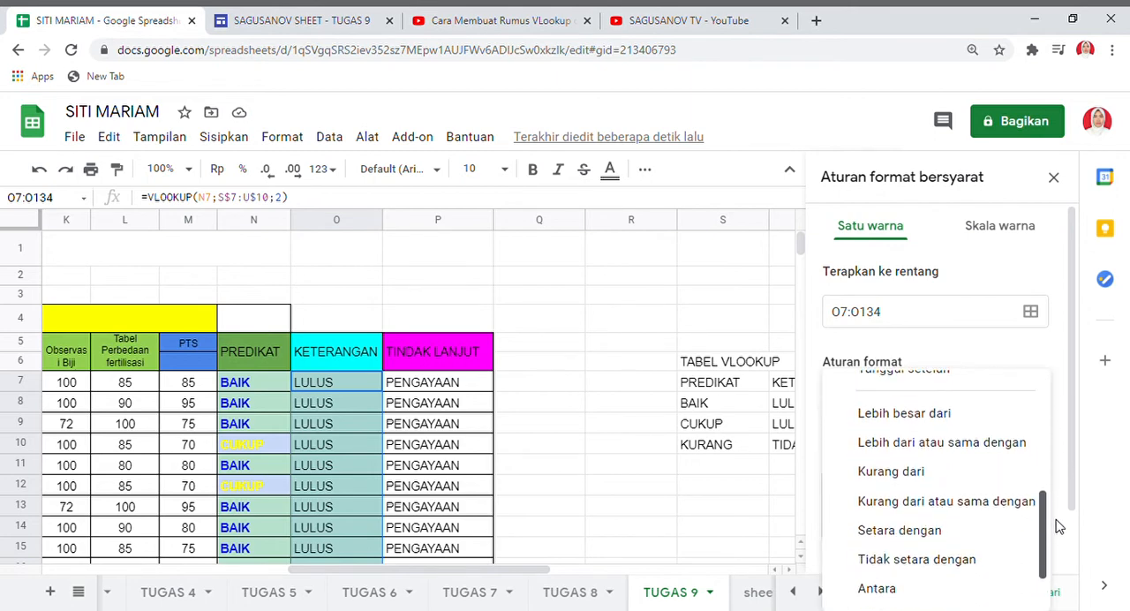
left_click(910, 531)
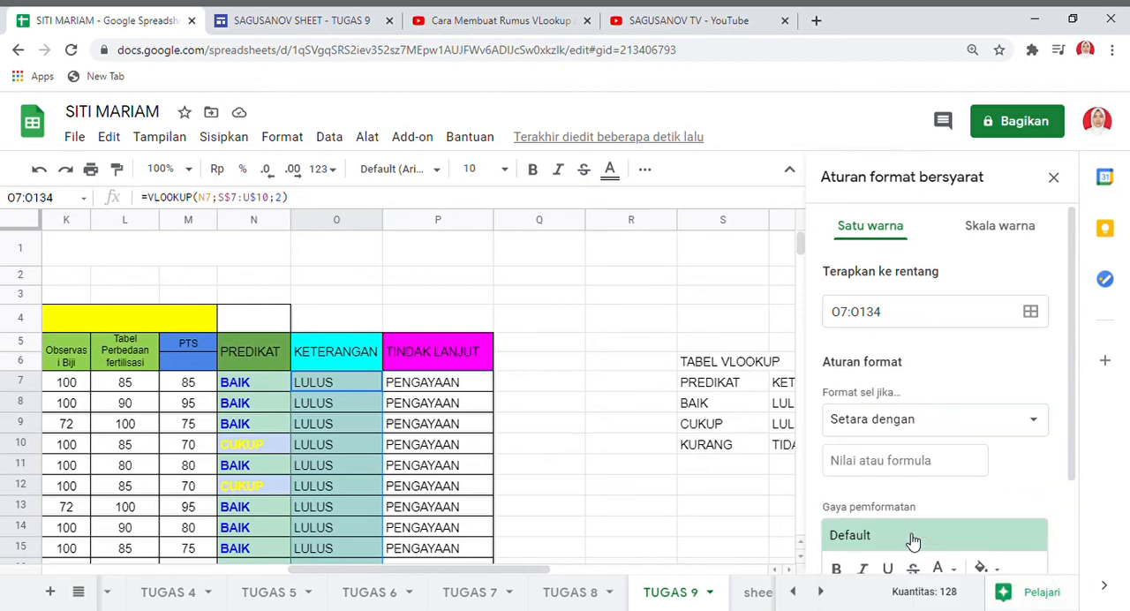
left_click(887, 466)
type("LULUS")
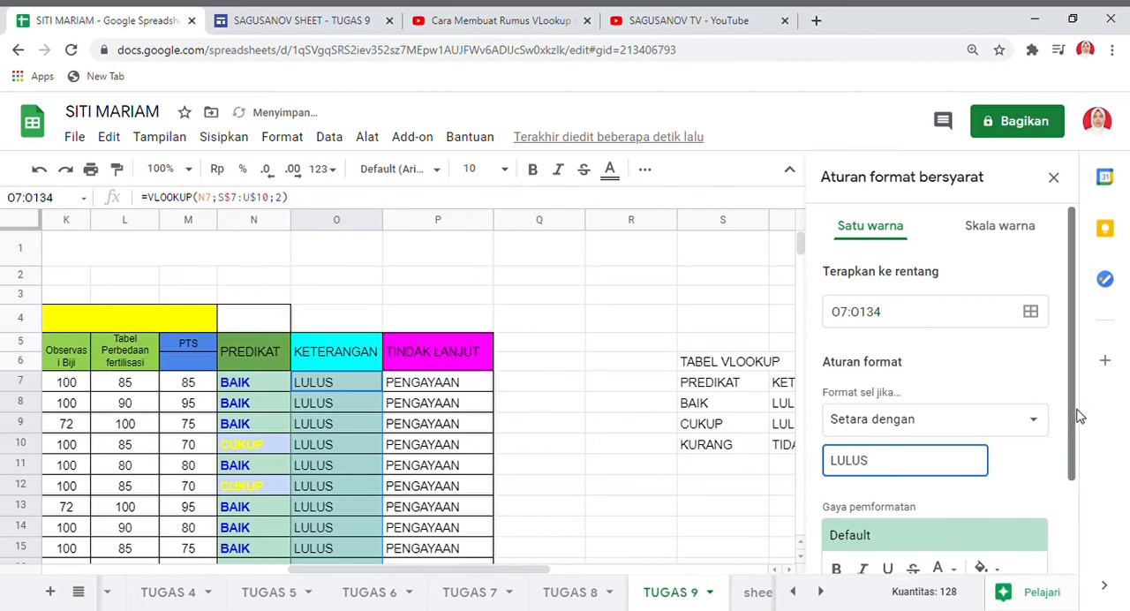
Style the LULUS rule with bold magenta text on a light cornflower blue fill and save it.
left_click_drag(1071, 420, 1071, 479)
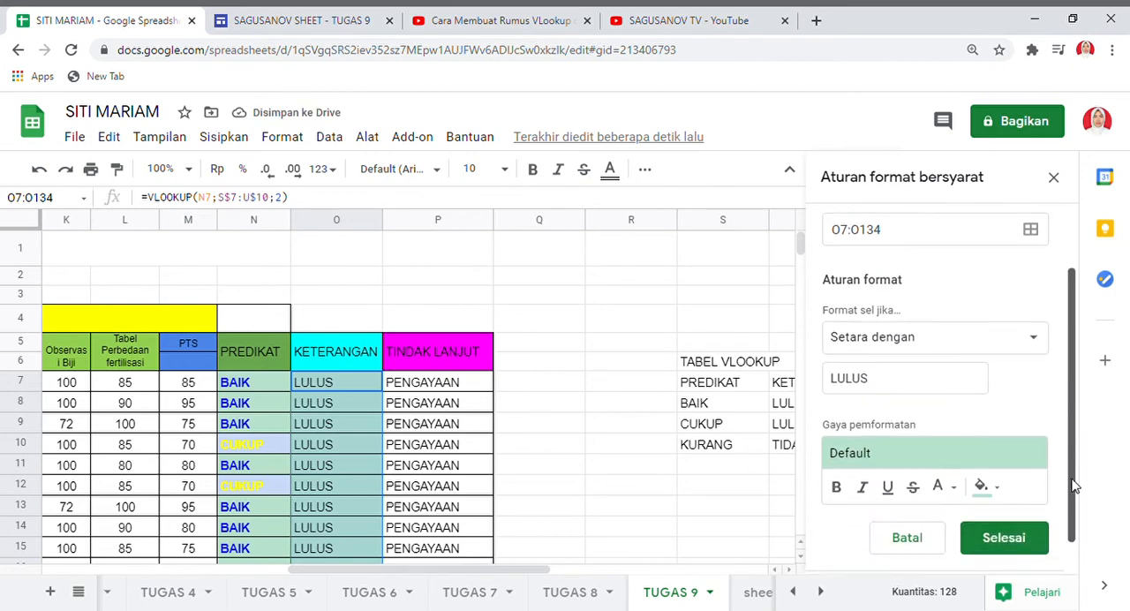
left_click(838, 478)
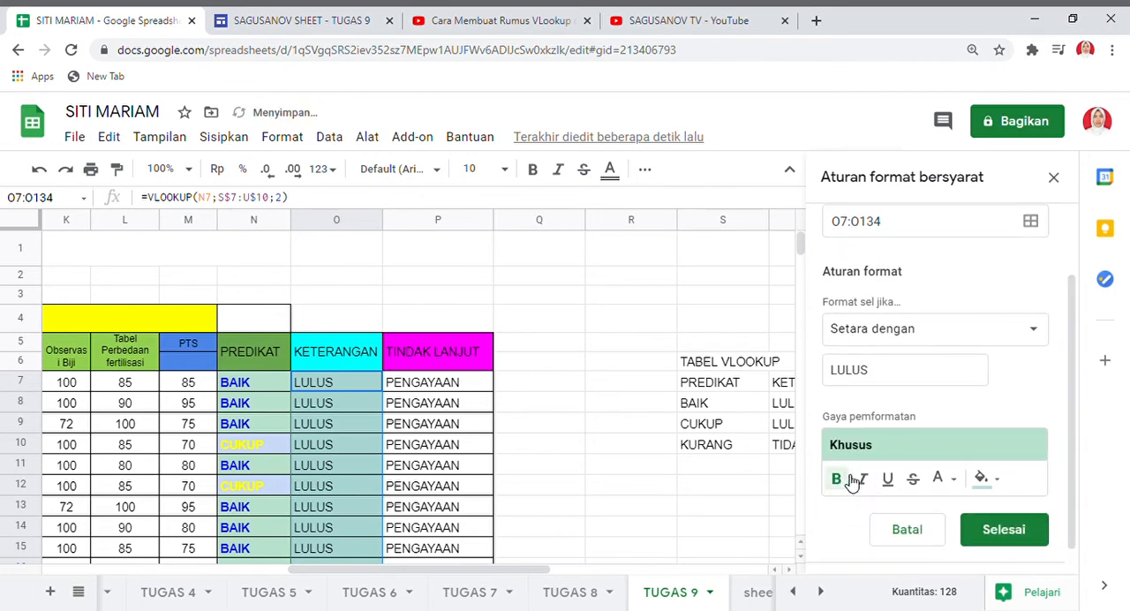
left_click(950, 480)
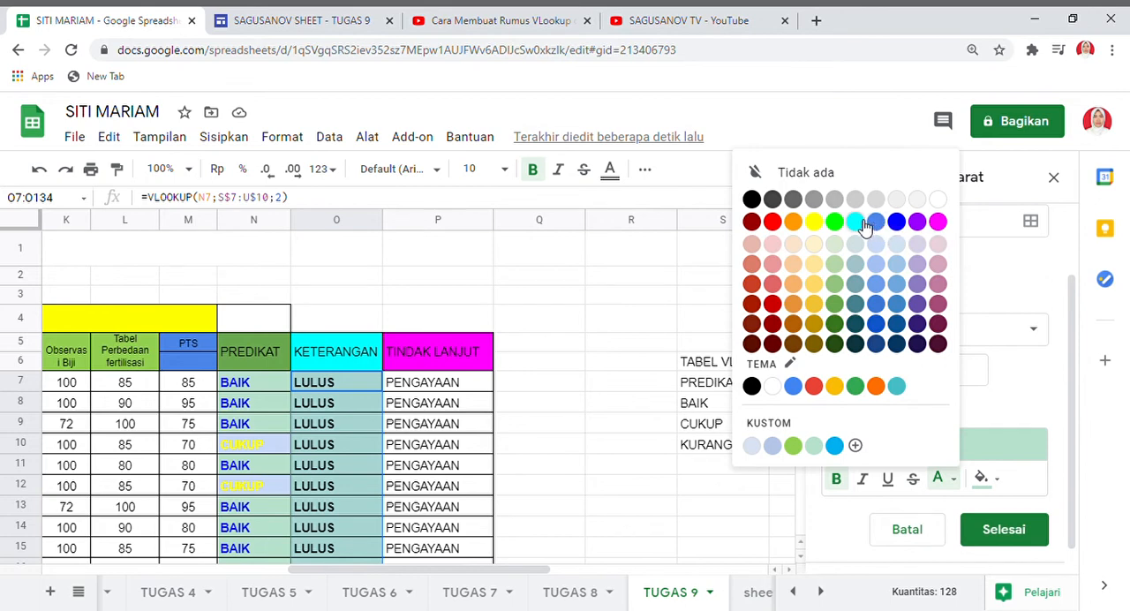
left_click(855, 221)
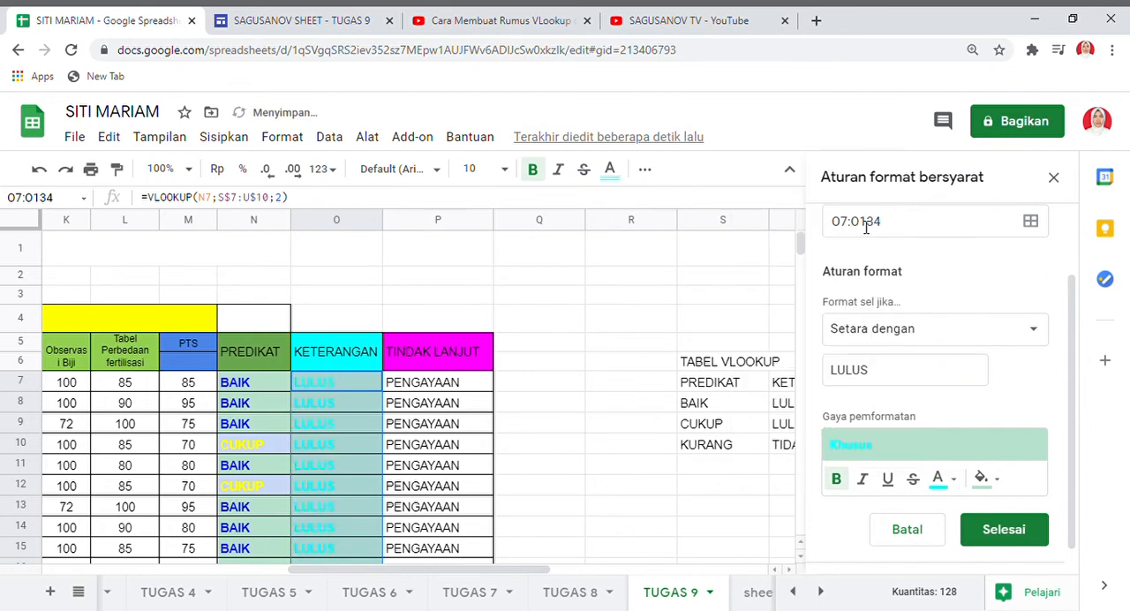
left_click(953, 481)
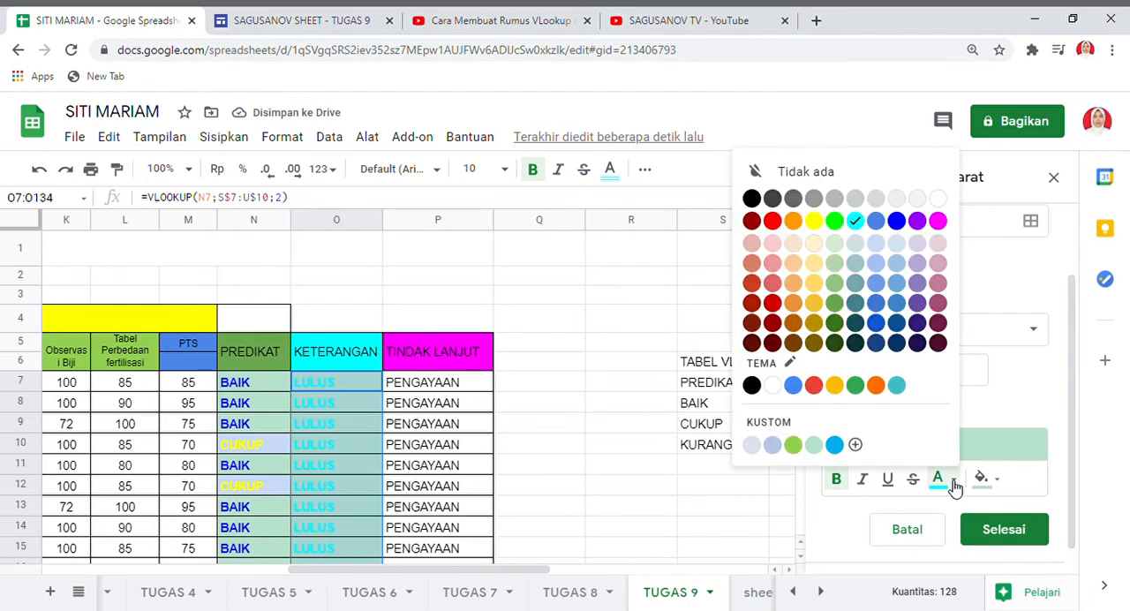
left_click(937, 222)
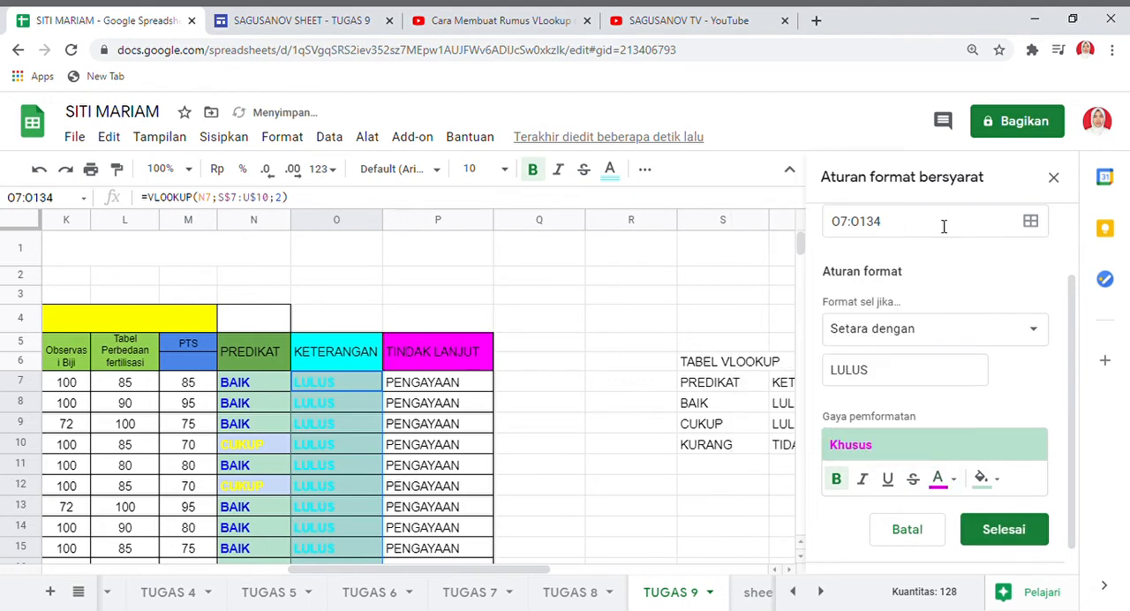
left_click(987, 480)
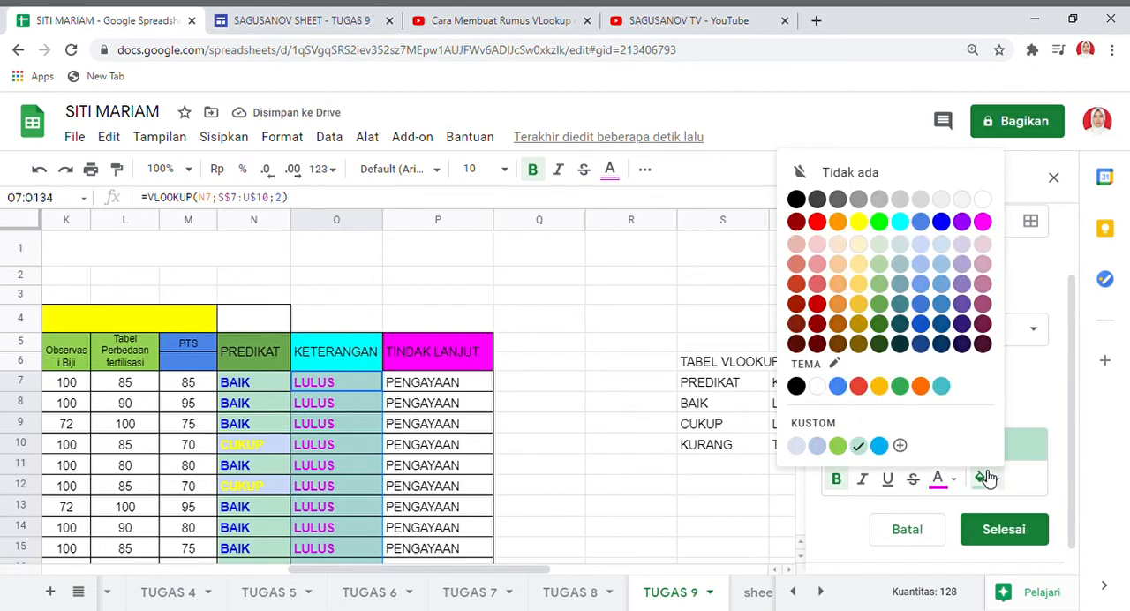
left_click(924, 246)
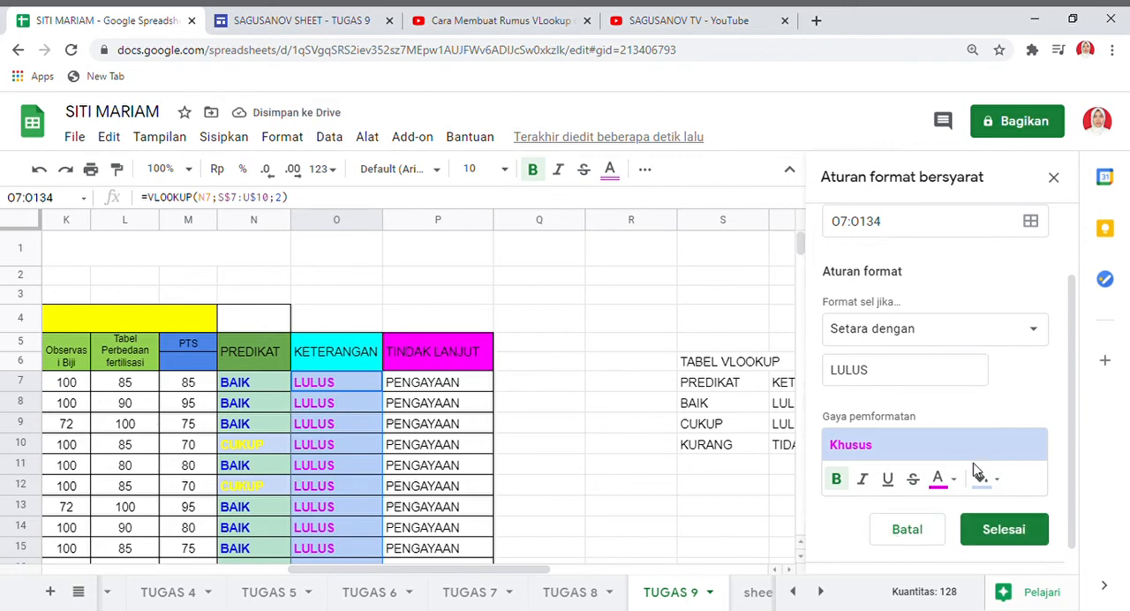
left_click(1004, 530)
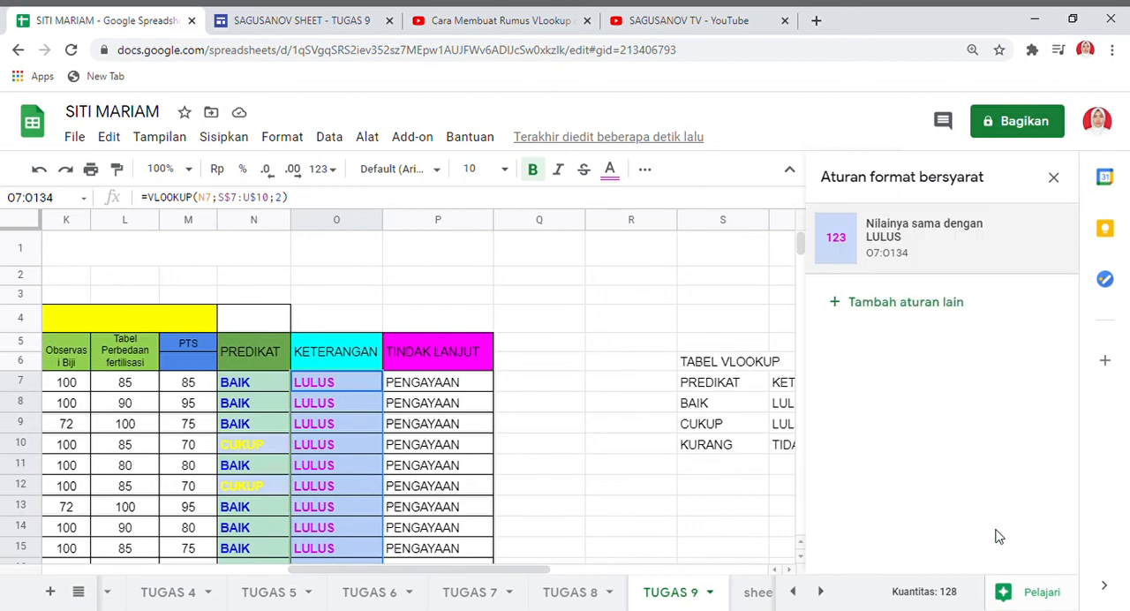
Select the TINDAK LANJUT results P7:P134 and start a new conditional formatting rule for them.
left_click(430, 391)
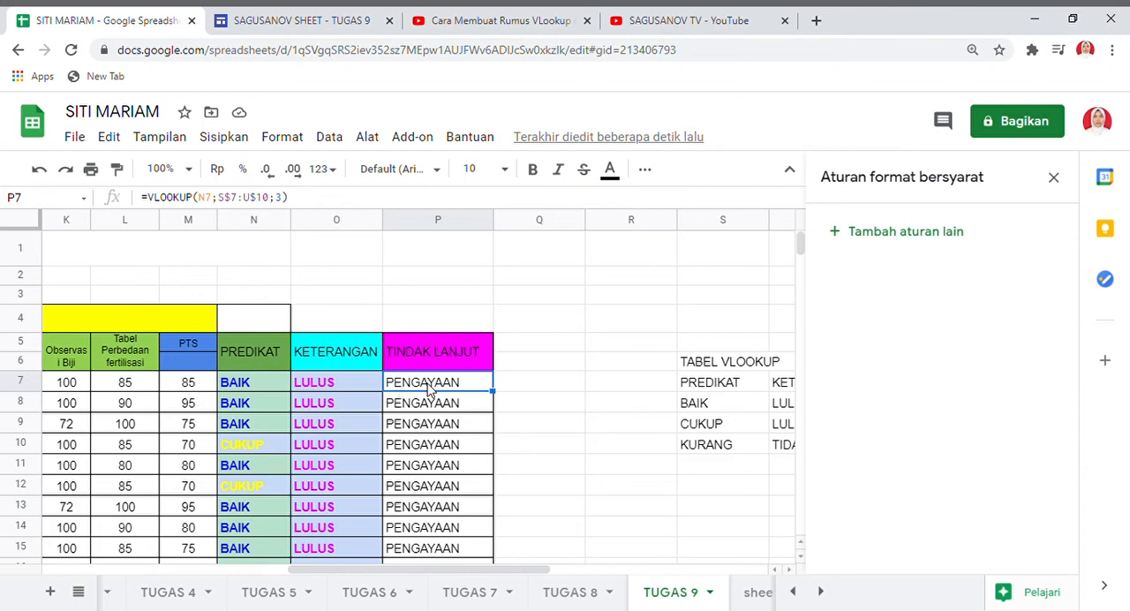
key("ctrl+shift+Down")
key("ctrl+shift+Down")
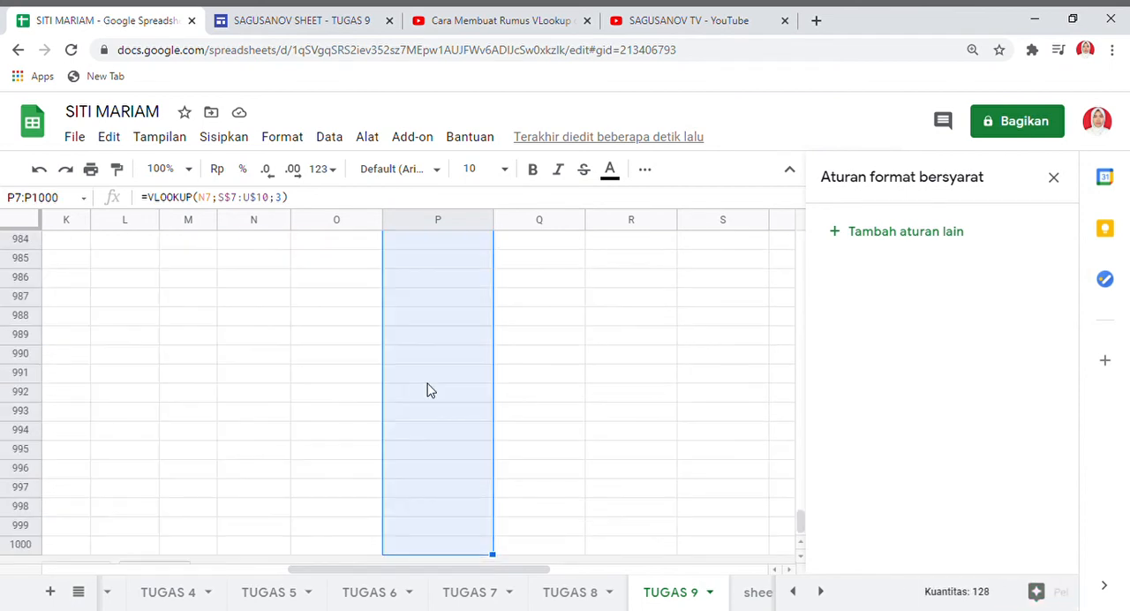
key("ctrl+shift+Up")
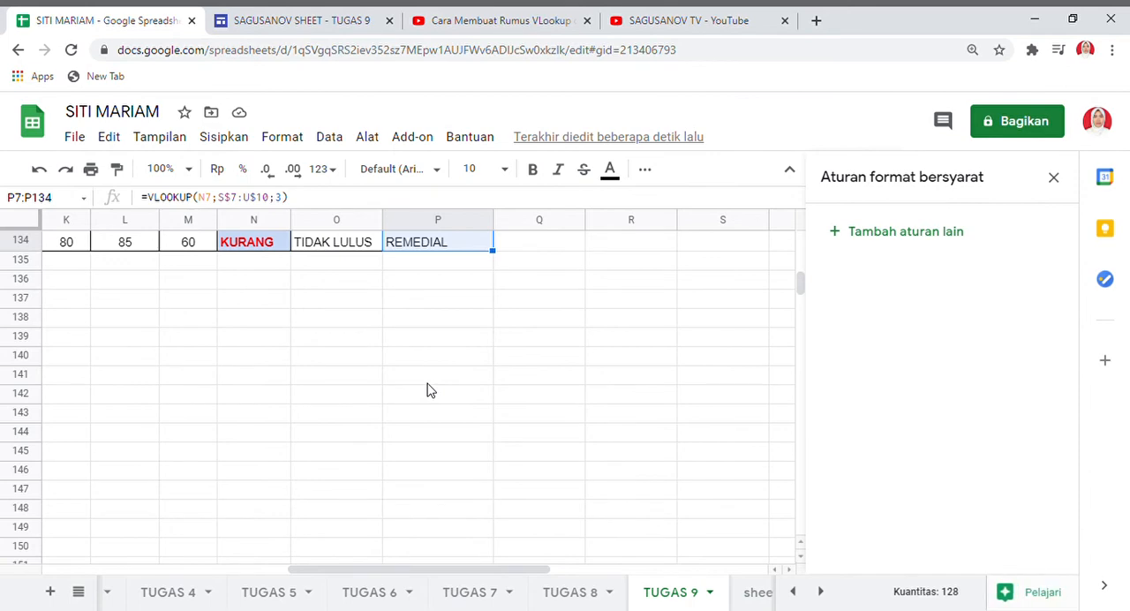
key("ctrl+shift+Up")
key("ctrl+shift+Down")
key("ctrl+shift+Down")
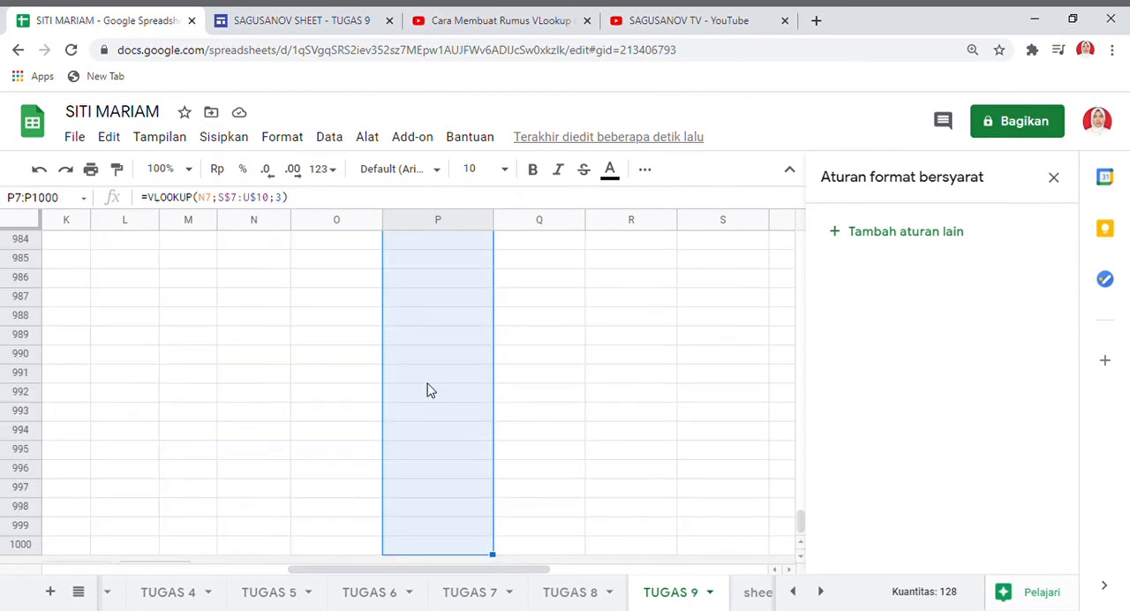
key("ctrl+shift+Up")
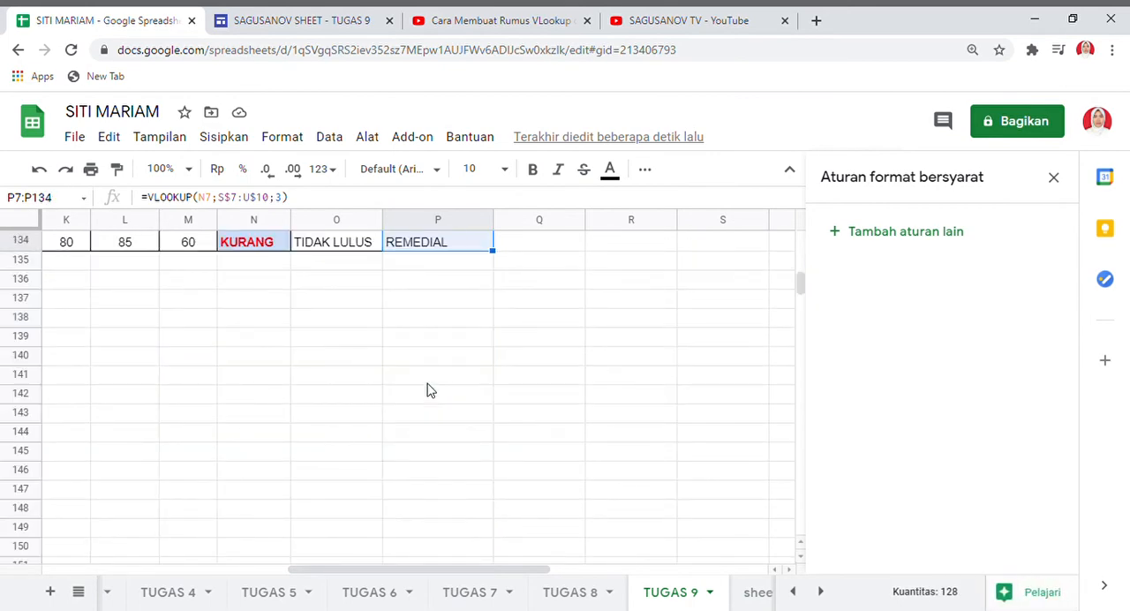
left_click_drag(800, 287, 801, 251)
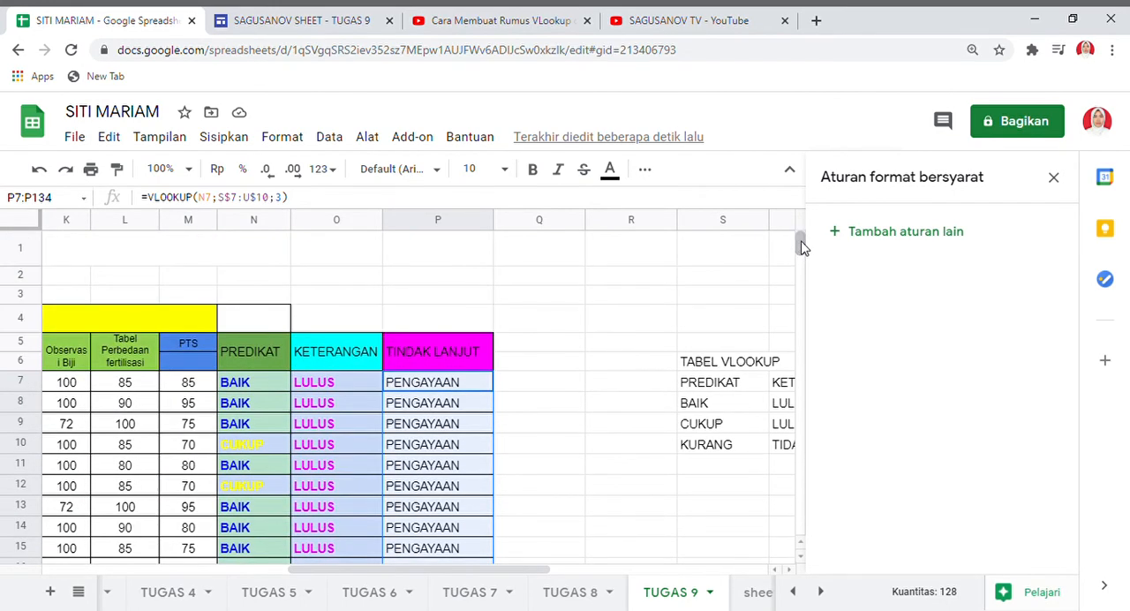
left_click(880, 234)
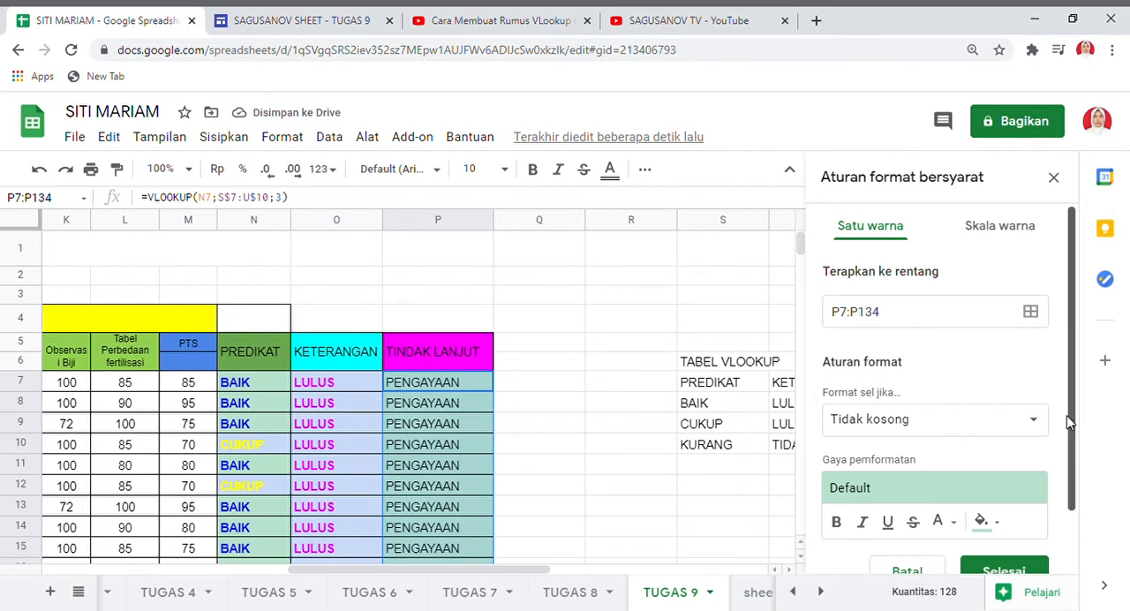
Set the condition of the TINDAK LANJUT rule to "Setara dengan".
left_click_drag(1067, 421, 1066, 469)
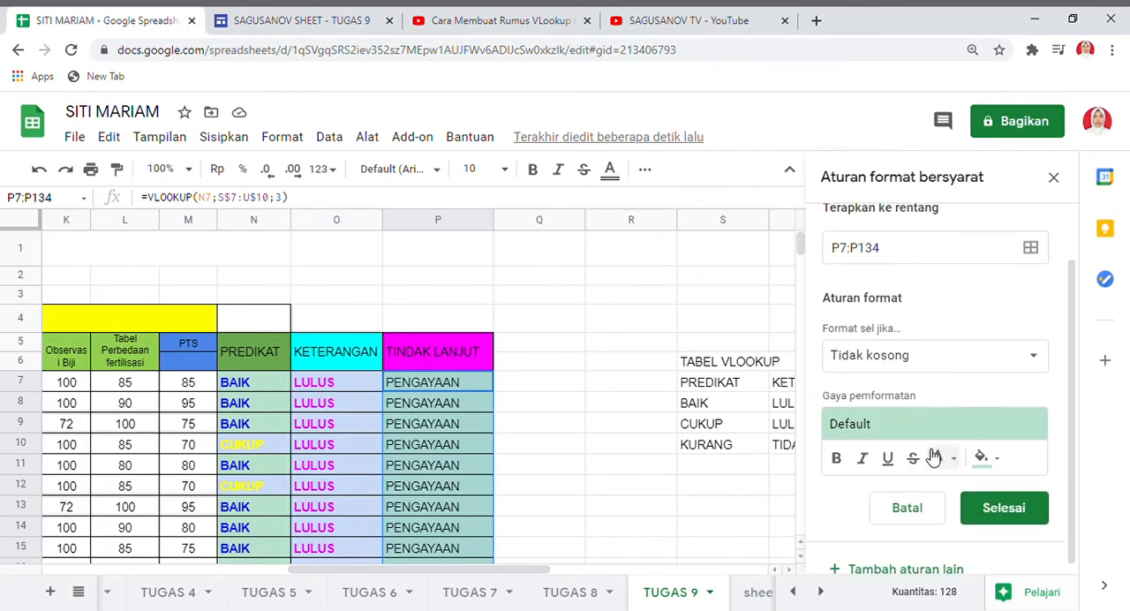
left_click(1033, 358)
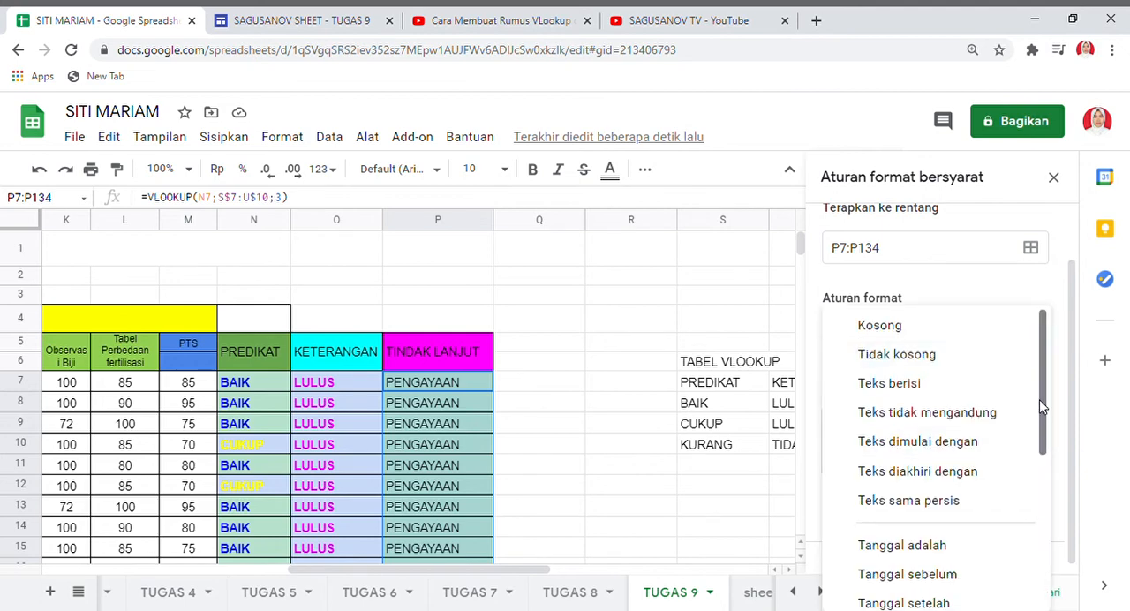
left_click_drag(1040, 406, 1039, 516)
left_click(918, 529)
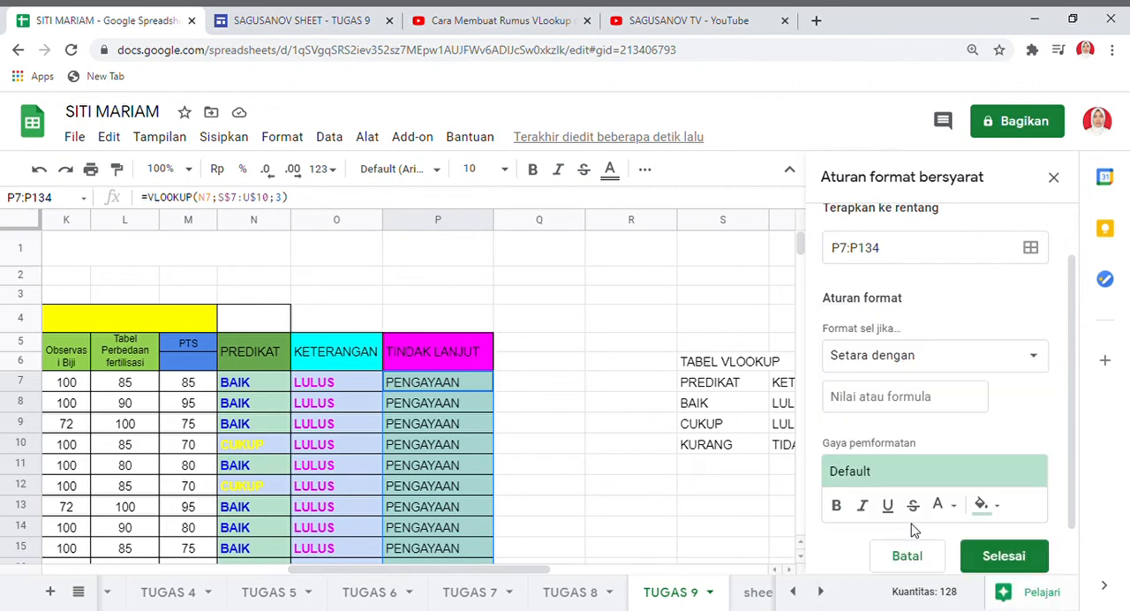
Style the TINDAK LANJUT rule with bold blue text on a yellow fill.
left_click(837, 506)
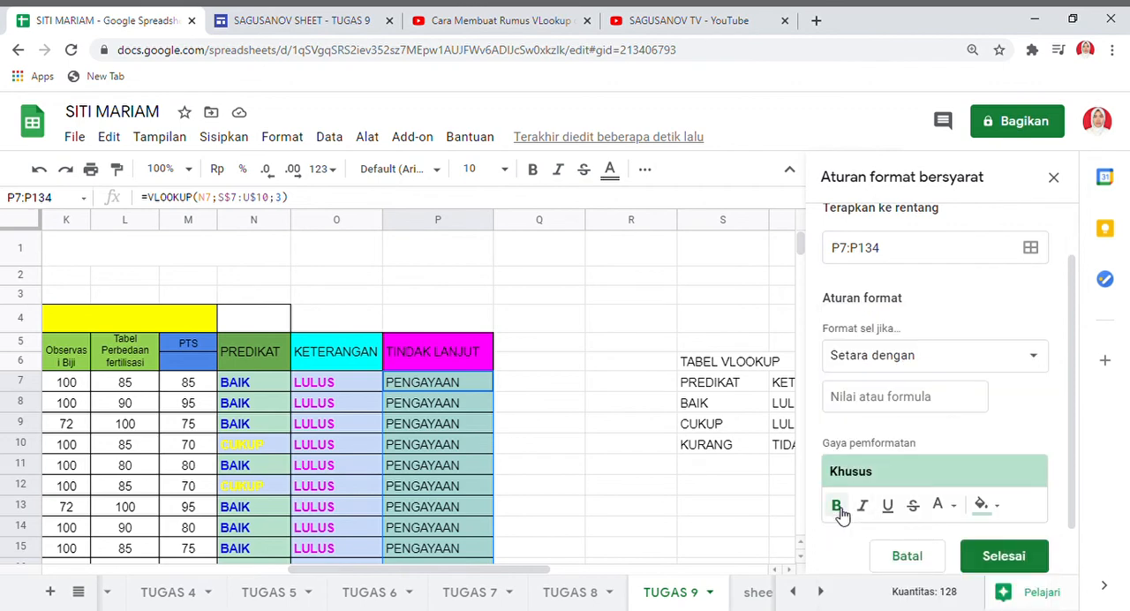
left_click(941, 506)
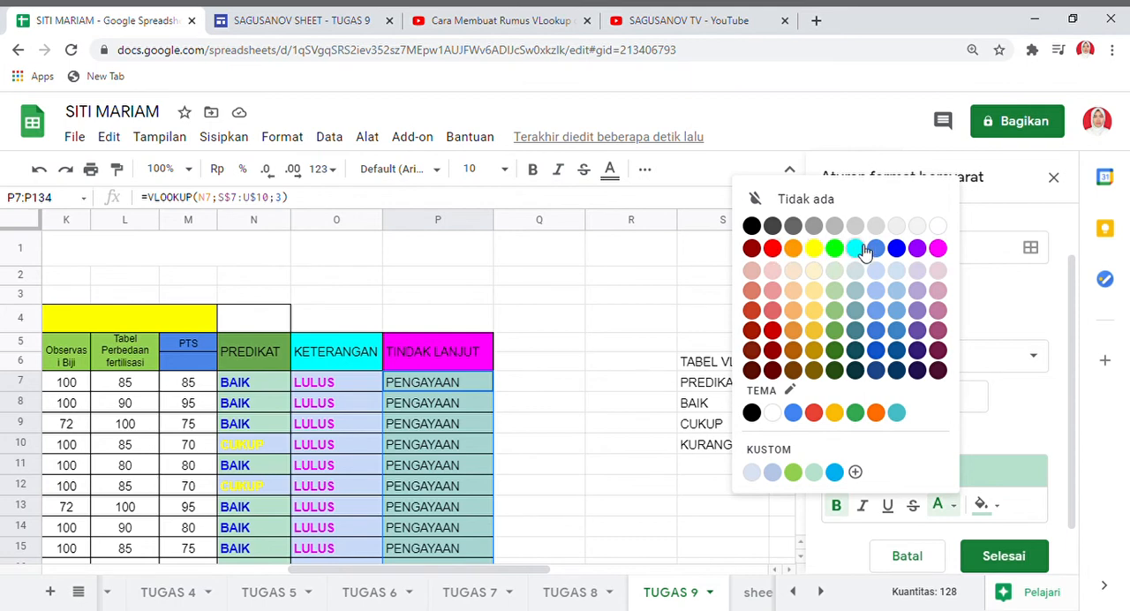
left_click(897, 250)
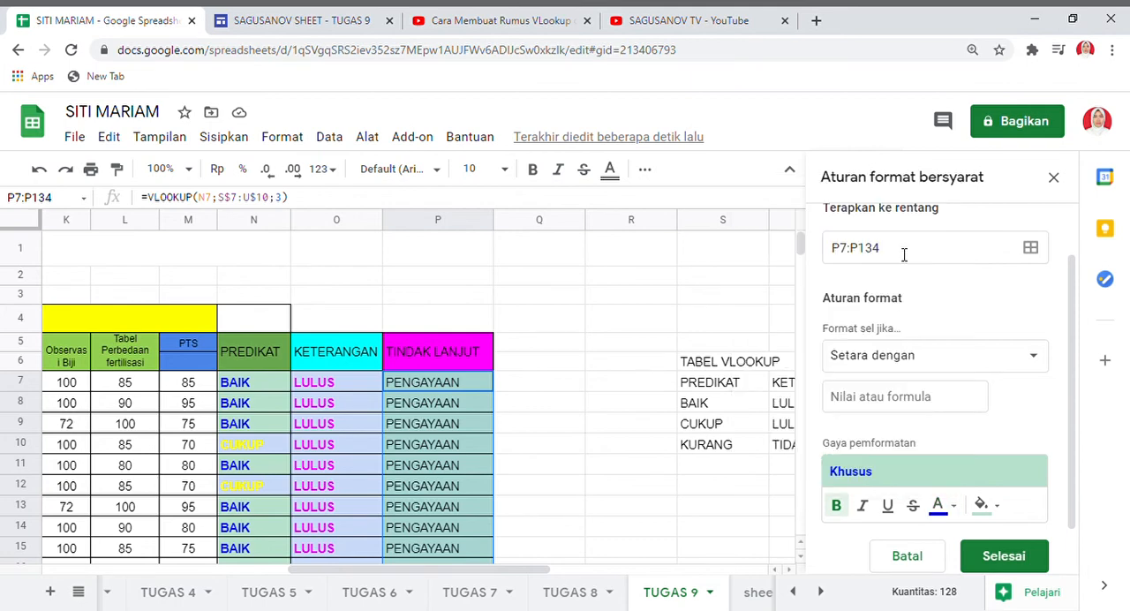
left_click(996, 509)
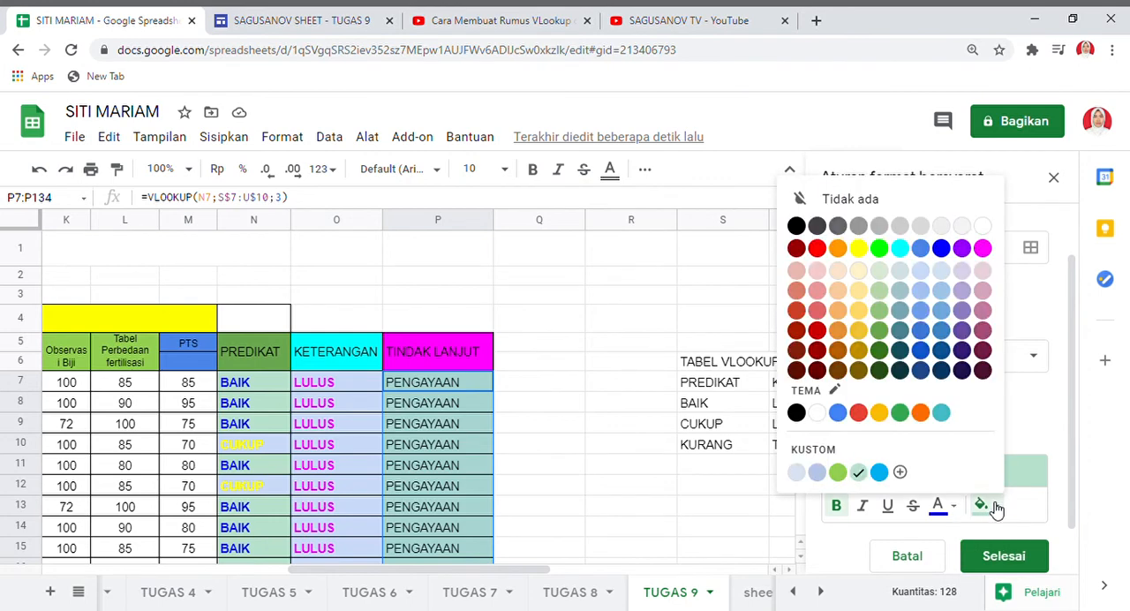
left_click(868, 253)
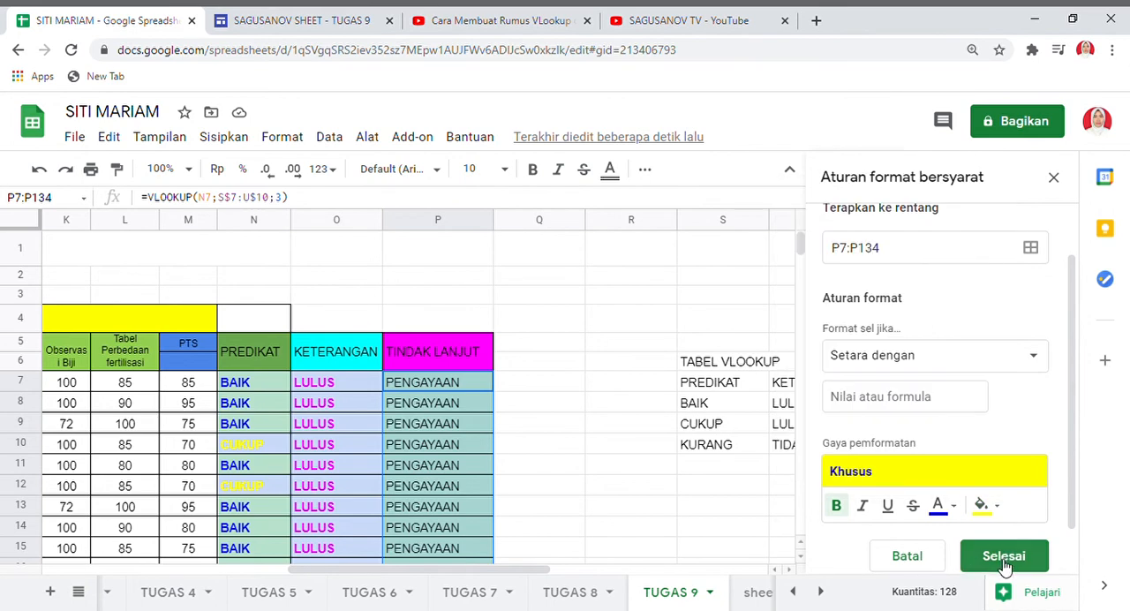
Enter REMEDIAL as the value the TINDAK LANJUT rule compares with and save the rule.
left_click(931, 406)
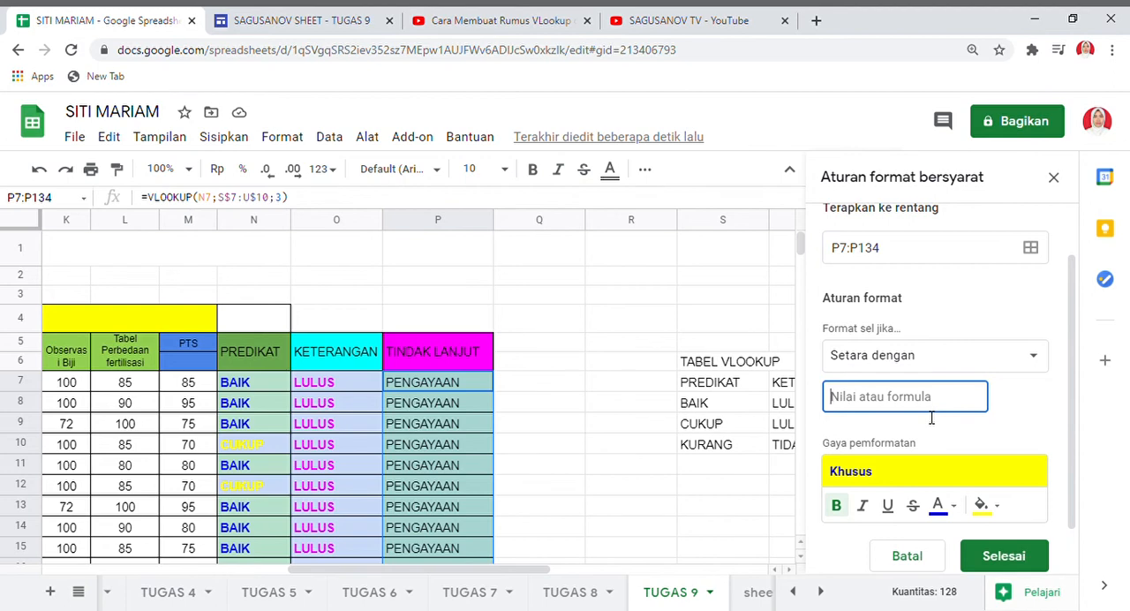
type("T")
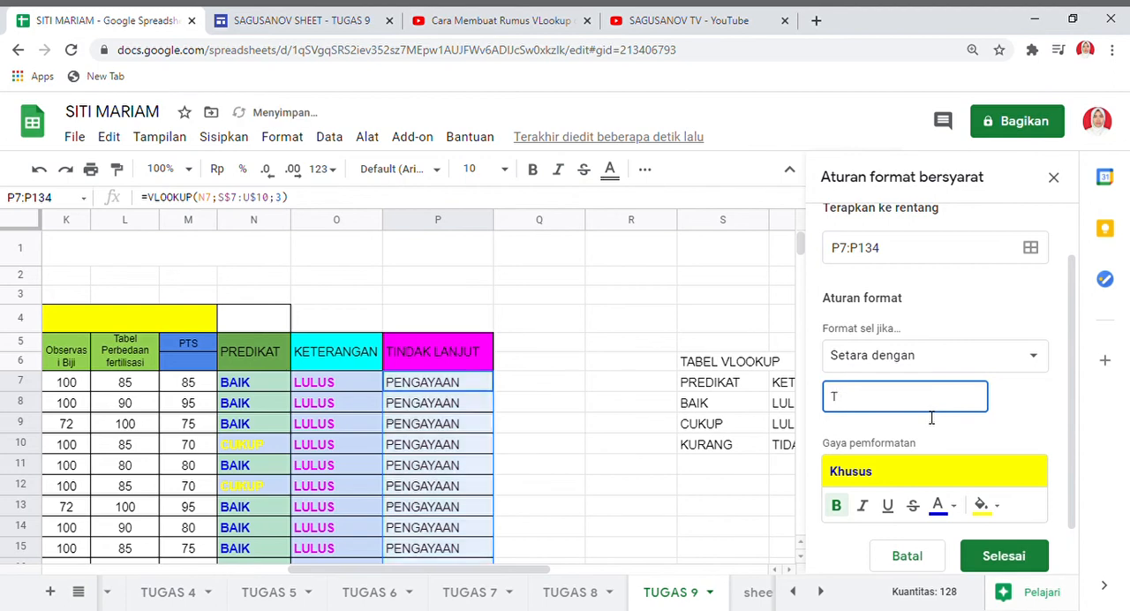
key("BackSpace")
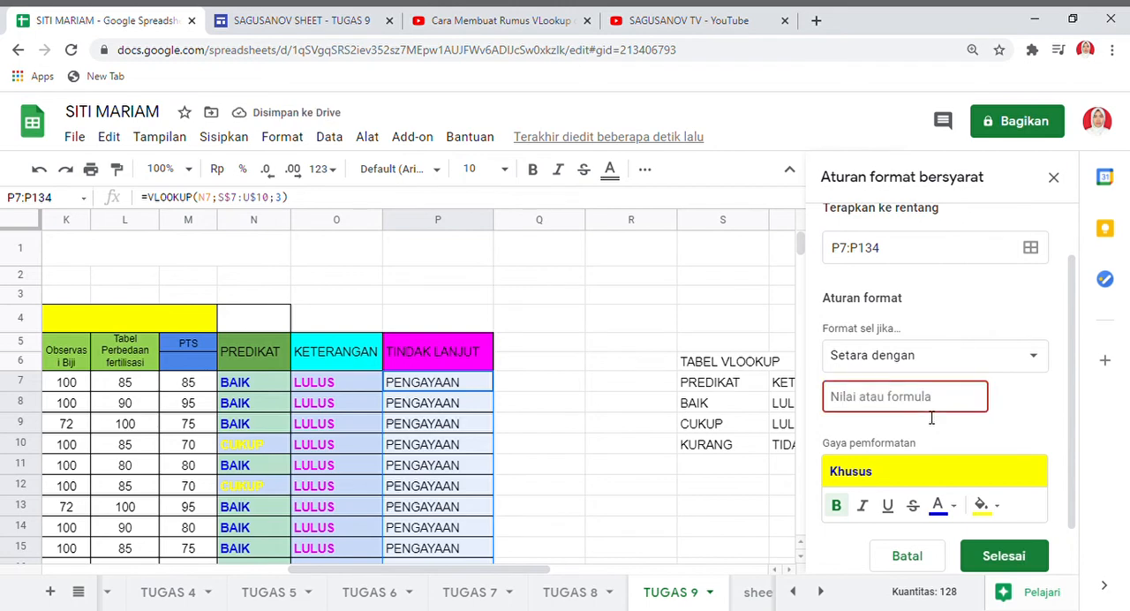
type("REMEDIAL")
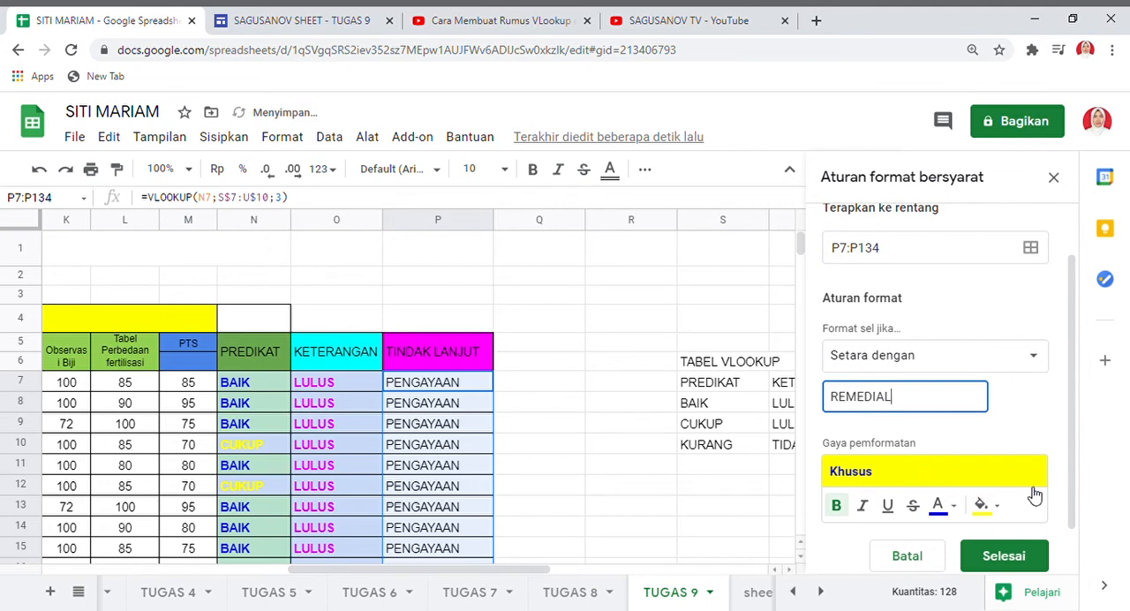
left_click(1006, 558)
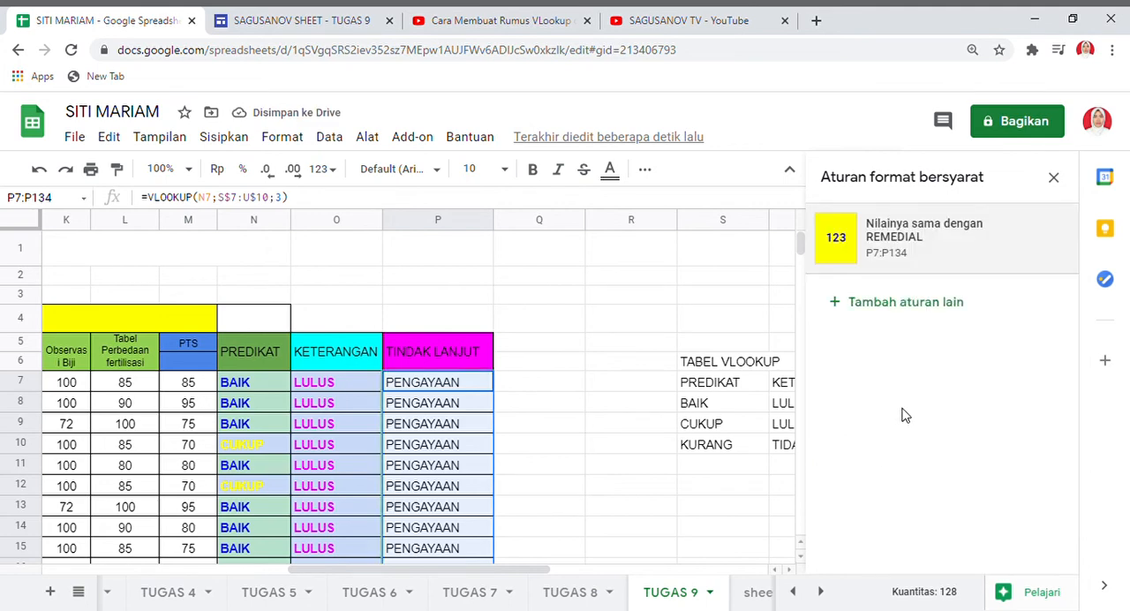
Select the KETERANGAN results O7:O134 again and add another conditional formatting rule for them.
left_click_drag(800, 255, 800, 287)
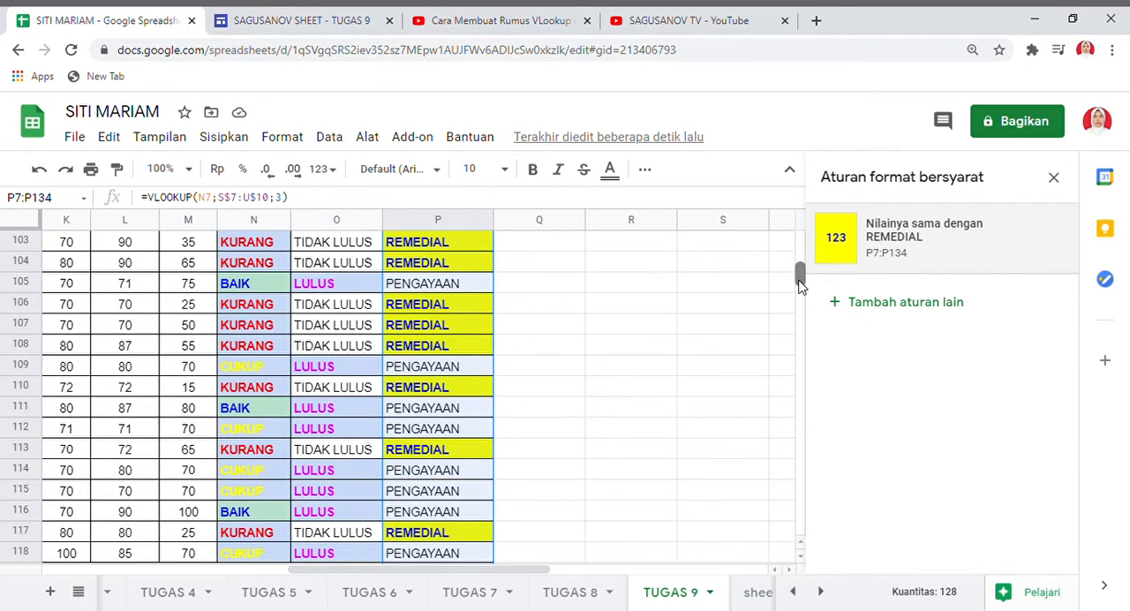
mouse_move(800, 285)
left_mouse_down()
mouse_move(799, 261)
mouse_move(798, 279)
left_mouse_up()
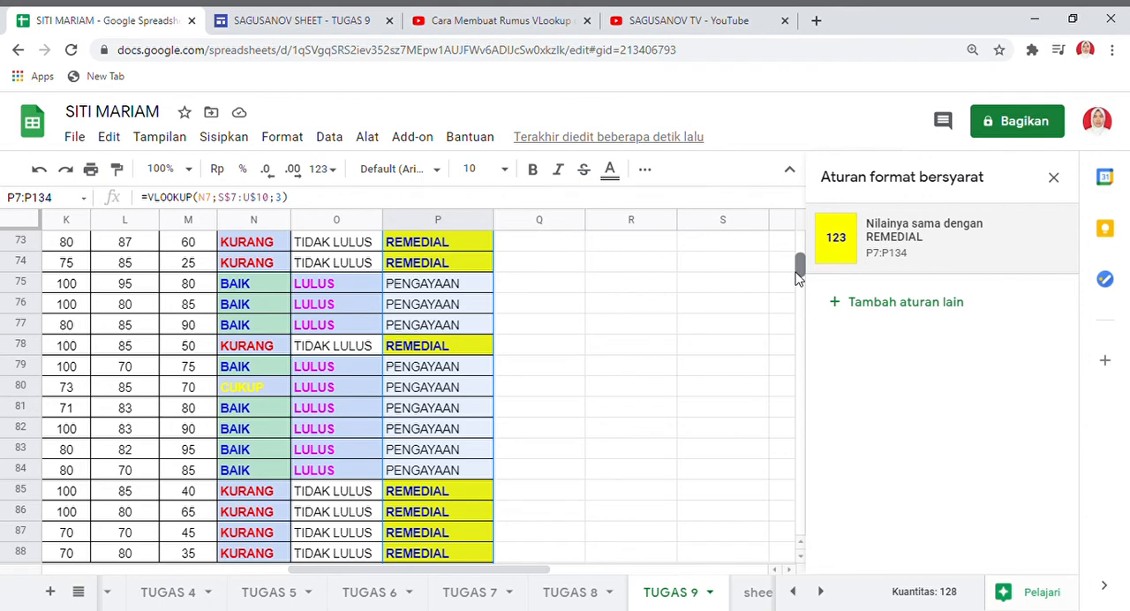
left_click_drag(798, 278, 797, 237)
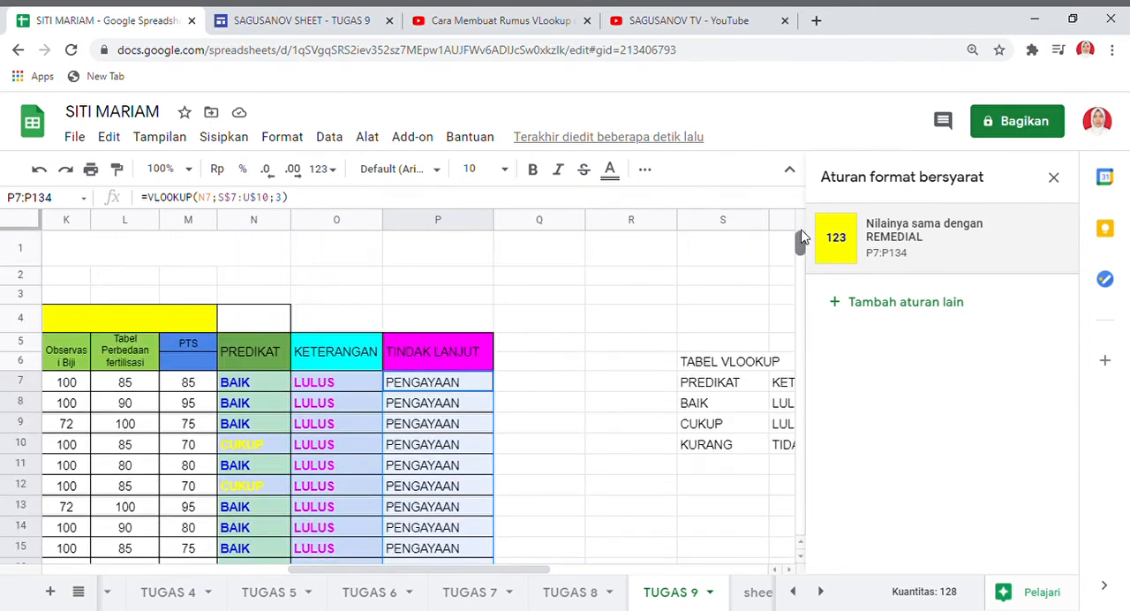
left_click(348, 386)
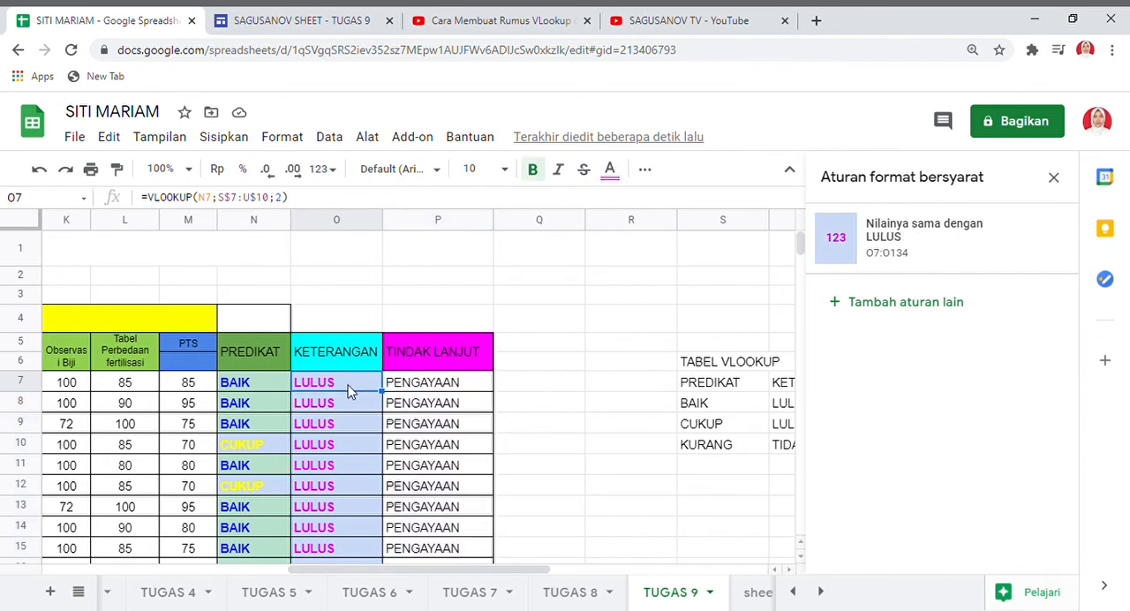
key("shift+Down")
key("shift+Down")
key("shift+Down")
key("shift+Down")
key("shift+Down")
key("shift+Down")
key("shift+Down")
key("shift+Down")
key("shift+Down")
key("shift+Down")
key("shift+Down")
key("shift+Down")
key("shift+Down")
key("shift+Down")
key("shift+Down")
key("shift+Down")
key("shift+Down")
key("shift+Down")
key("shift+Down")
key("shift+Down")
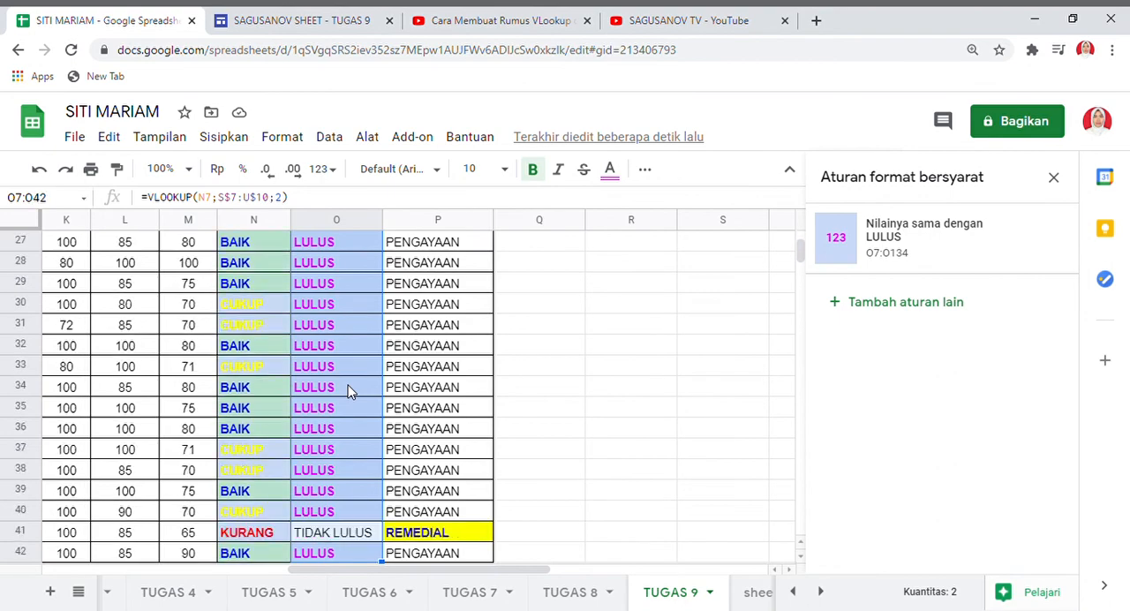
key("shift+Down")
key("shift+Down")
key("shift+Down")
key("shift+Down")
key("shift+Down")
key("shift+Down")
key("shift+Down")
key("shift+Down")
key("shift+Down")
key("shift+Down")
key("shift+Down")
key("shift+Down")
key("shift+Down")
key("shift+Down")
key("shift+Down")
key("shift+Down")
key("shift+Down")
key("shift+Down")
key("shift+Down")
key("shift+Down")
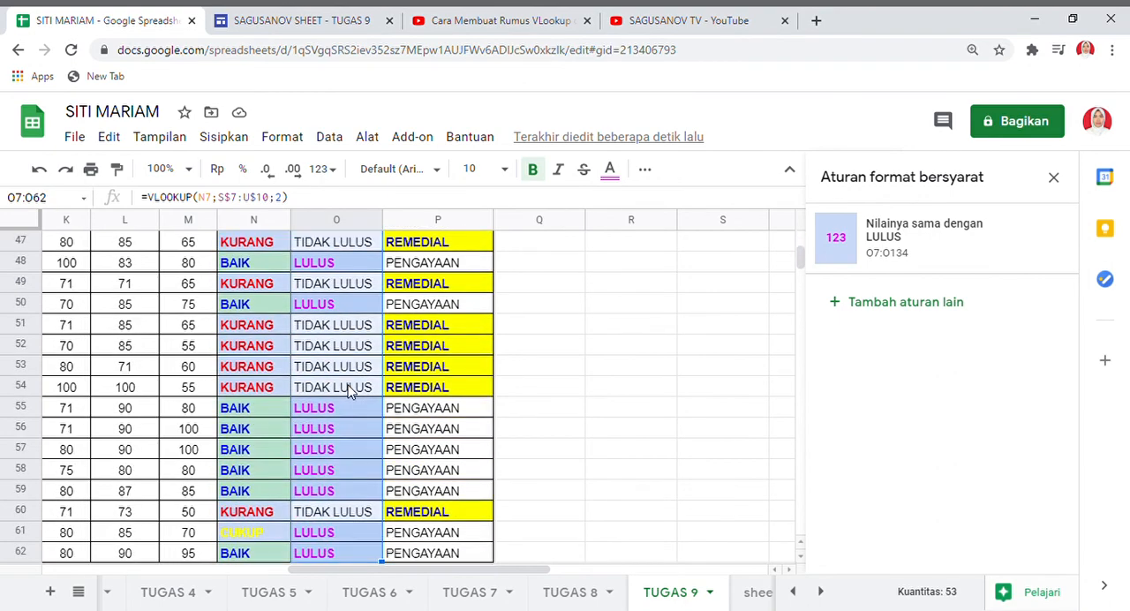
key("shift+Down")
key("shift+Down")
key("shift+Down")
key("shift+Down")
key("shift+Down")
key("shift+Down")
key("shift+Down")
key("shift+Down")
key("shift+Down")
key("shift+Down")
key("shift+Down")
key("shift+Down")
key("shift+Down")
key("shift+Down")
key("shift+Down")
key("shift+Down")
key("shift+Down")
key("shift+Down")
key("shift+Down")
key("shift+Down")
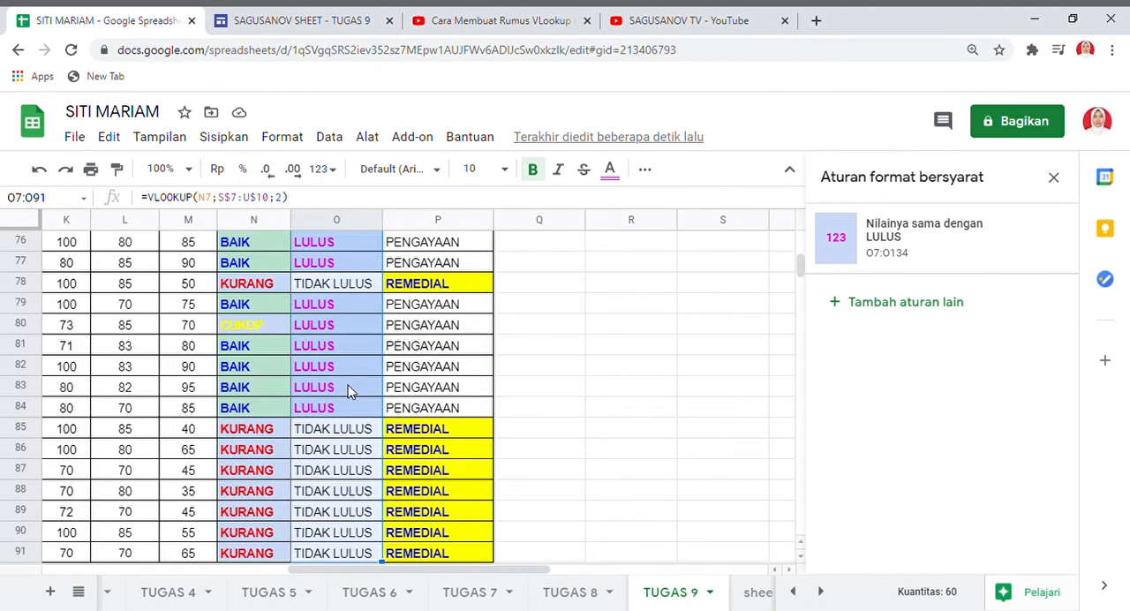
key("shift+Down")
key("shift+Down")
key("shift+Down")
key("shift+Down")
key("shift+Down")
key("shift+Down")
key("shift+Down")
key("shift+Down")
key("shift+Down")
key("shift+Down")
key("shift+Down")
key("shift+Down")
key("shift+Down")
key("shift+Down")
key("shift+Down")
key("shift+Down")
key("shift+Down")
key("shift+Down")
key("shift+Down")
key("shift+Down")
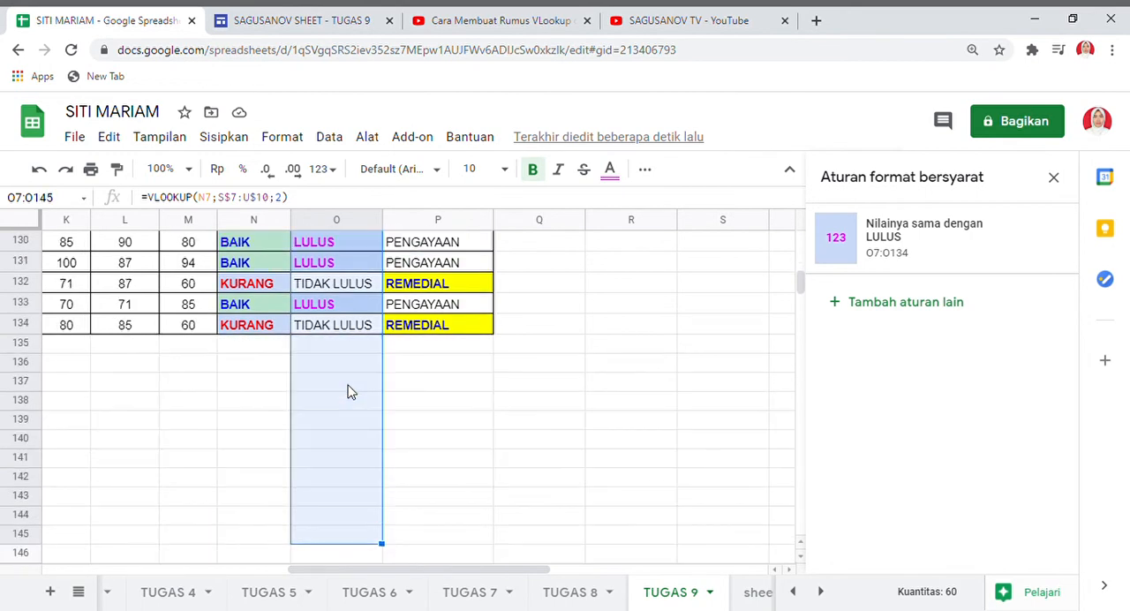
key("shift+Down")
key("shift+Down")
key("shift+Down")
key("shift+Down")
key("shift+Down")
key("shift+Down")
key("shift+Down")
key("shift+Up")
key("shift+Up")
key("shift+Up")
key("shift+Up")
key("shift+Up")
key("shift+Up")
key("shift+Up")
key("shift+Up")
key("shift+Up")
key("shift+Up")
key("shift+Up")
key("shift+Up")
key("shift+Up")
key("shift+Up")
key("shift+Up")
key("shift+Up")
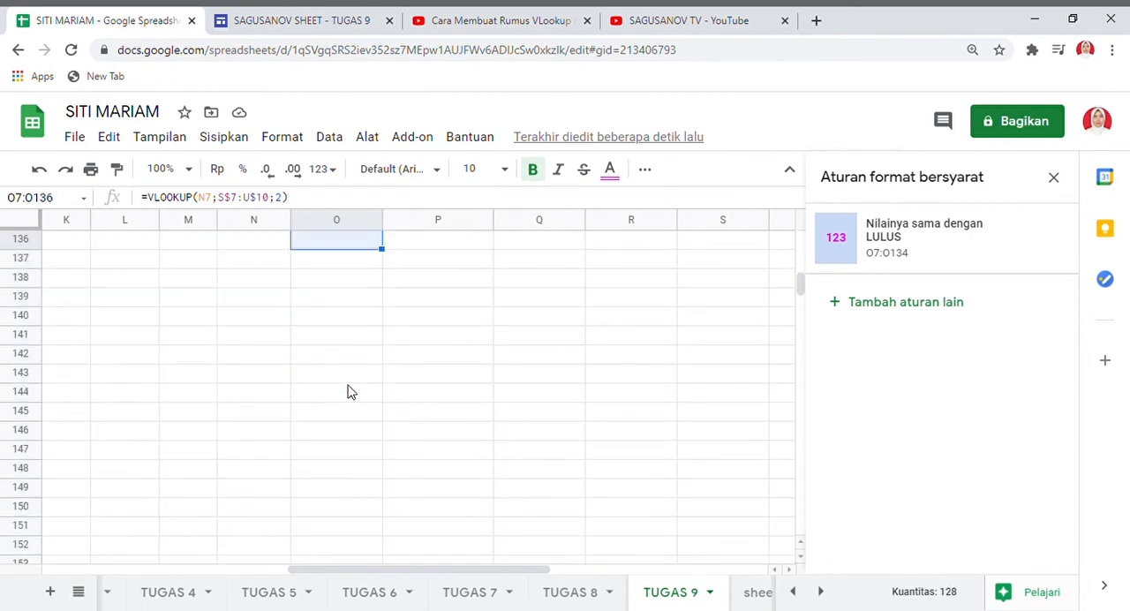
key("shift+Up")
key("shift+Up")
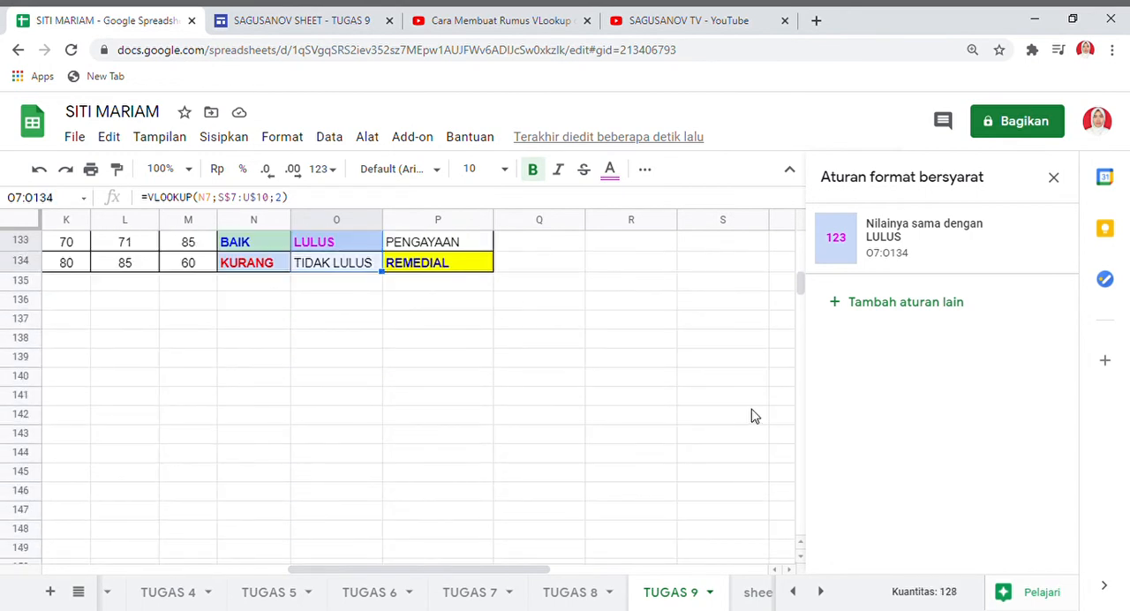
left_click(904, 302)
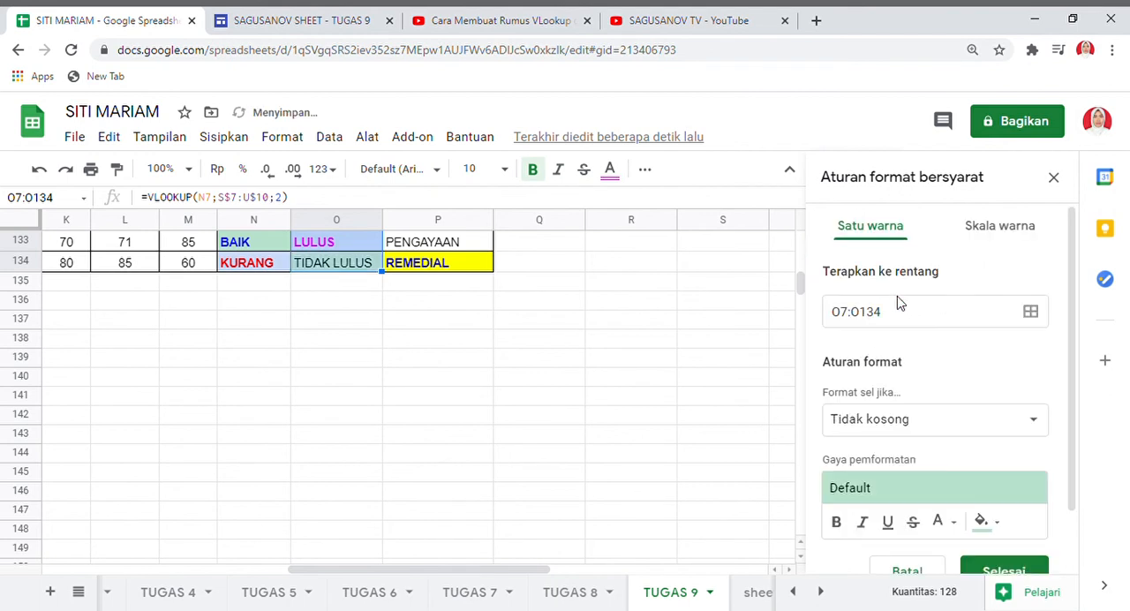
Set the condition of the second KETERANGAN rule to "Setara dengan".
left_click(1042, 422)
left_click_drag(1044, 425, 1029, 520)
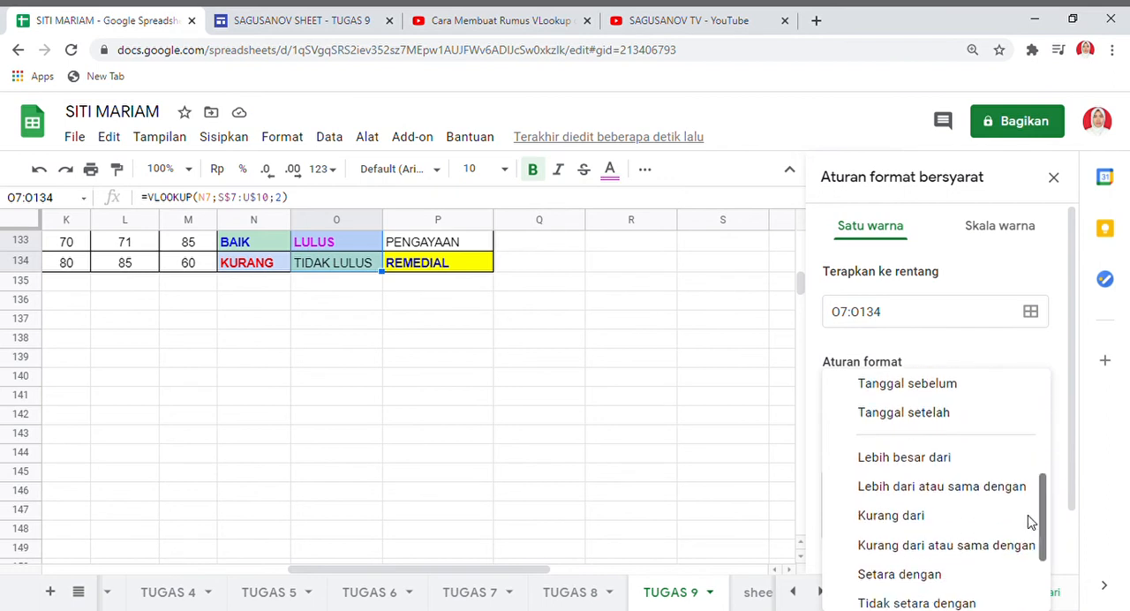
left_click(946, 576)
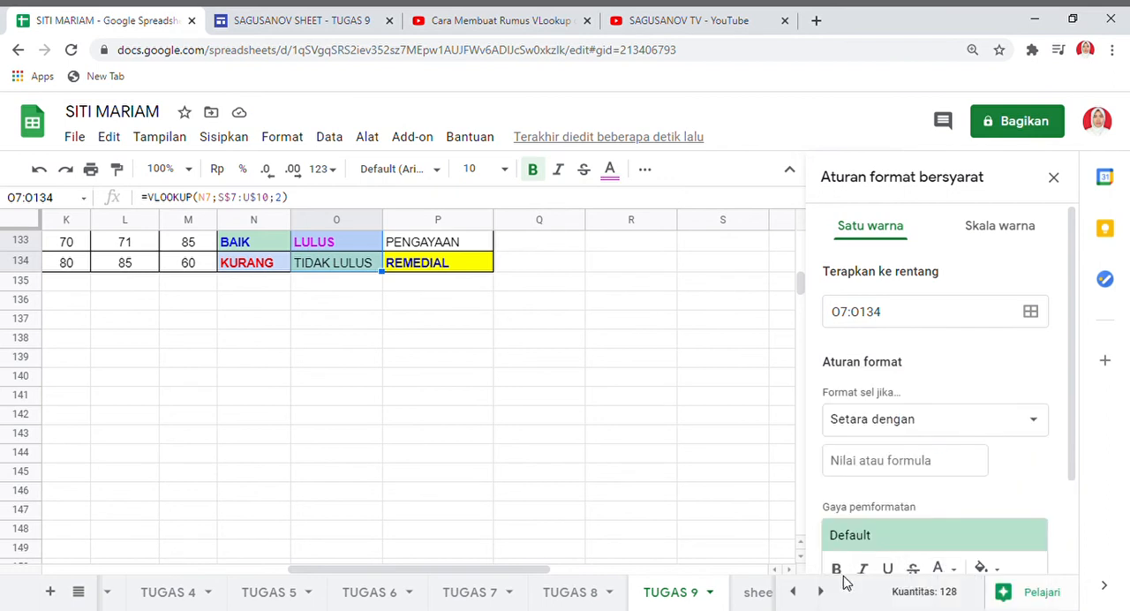
Style the second KETERANGAN rule with bold red text on a light blue fill.
scroll(834, 569, "down", 1)
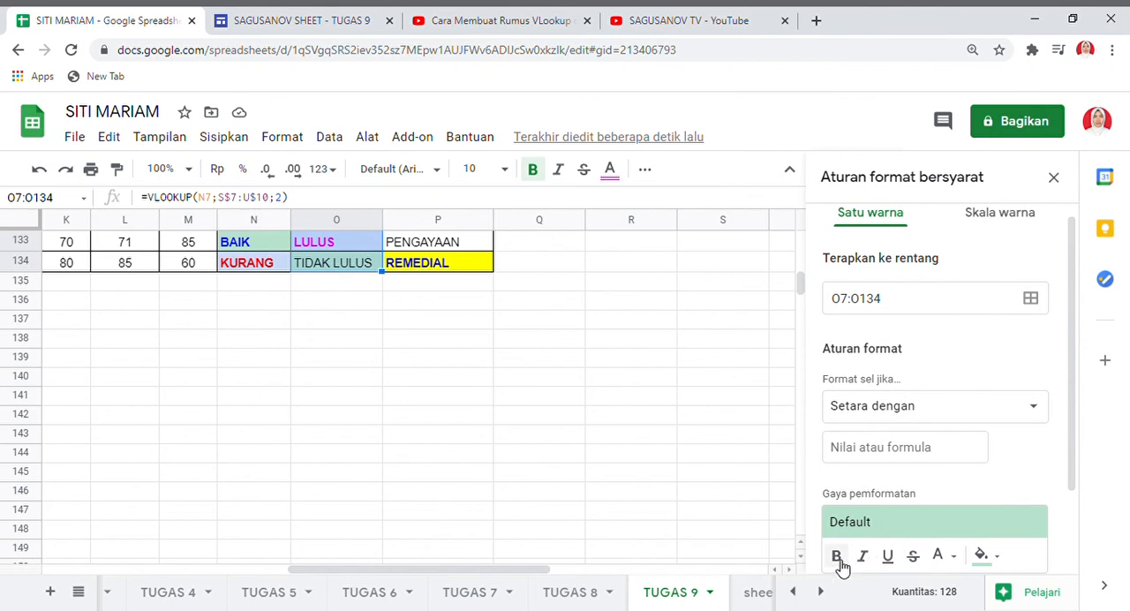
left_click(837, 558)
left_click(939, 556)
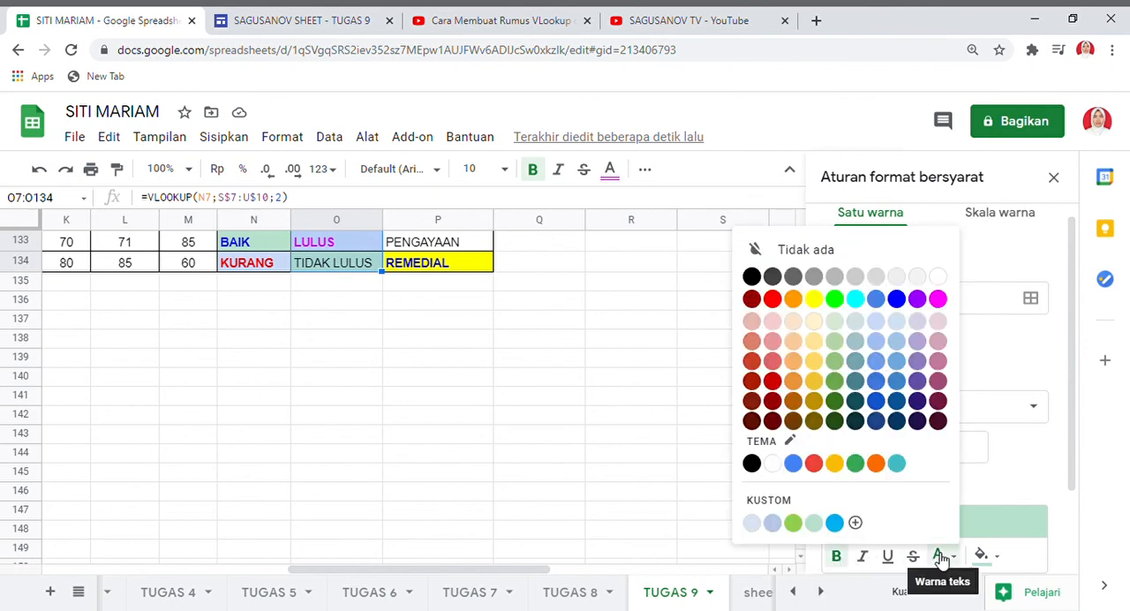
left_click(772, 299)
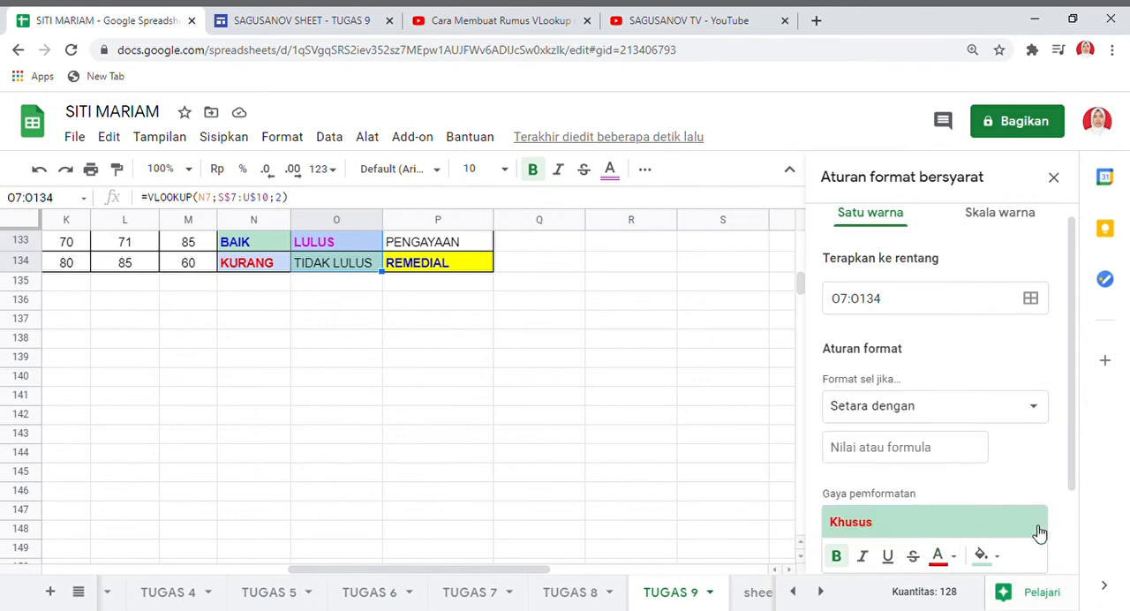
left_click_drag(1077, 466, 1071, 559)
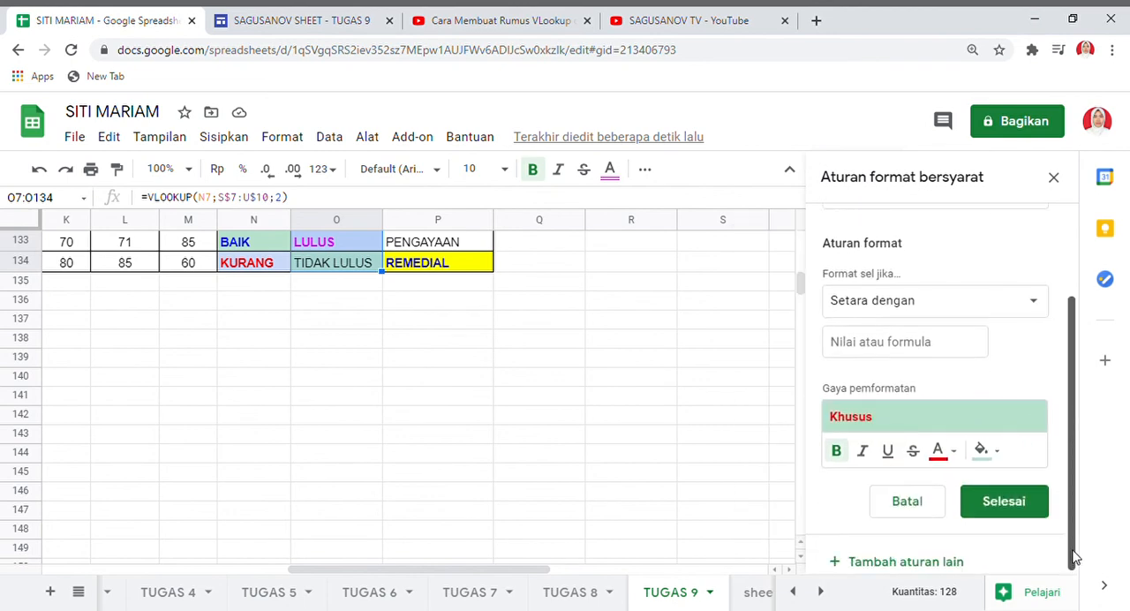
left_click(986, 452)
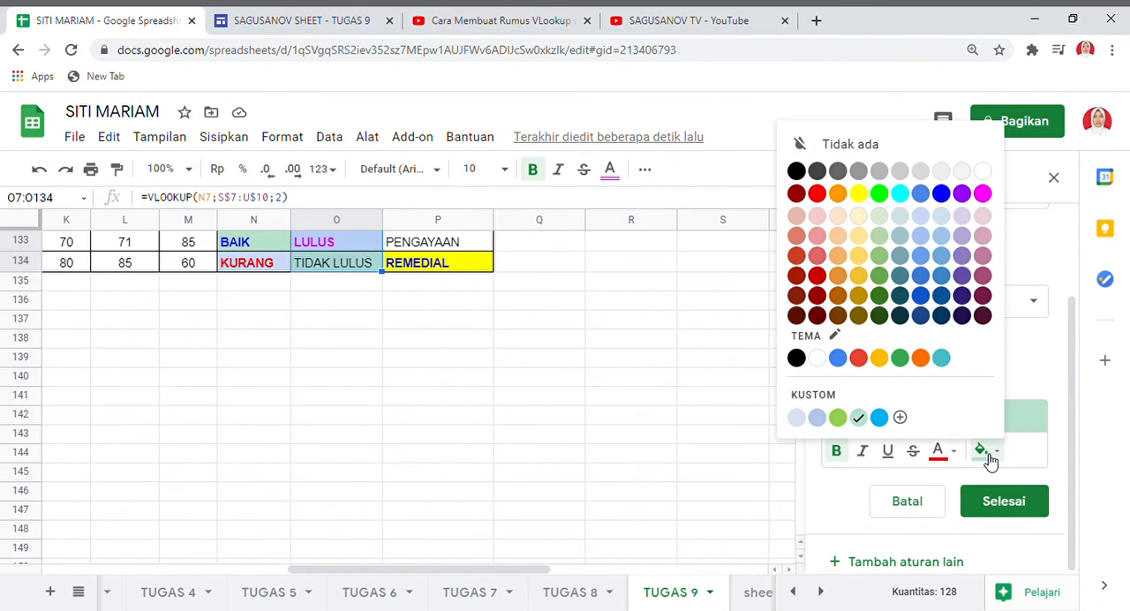
left_click(921, 217)
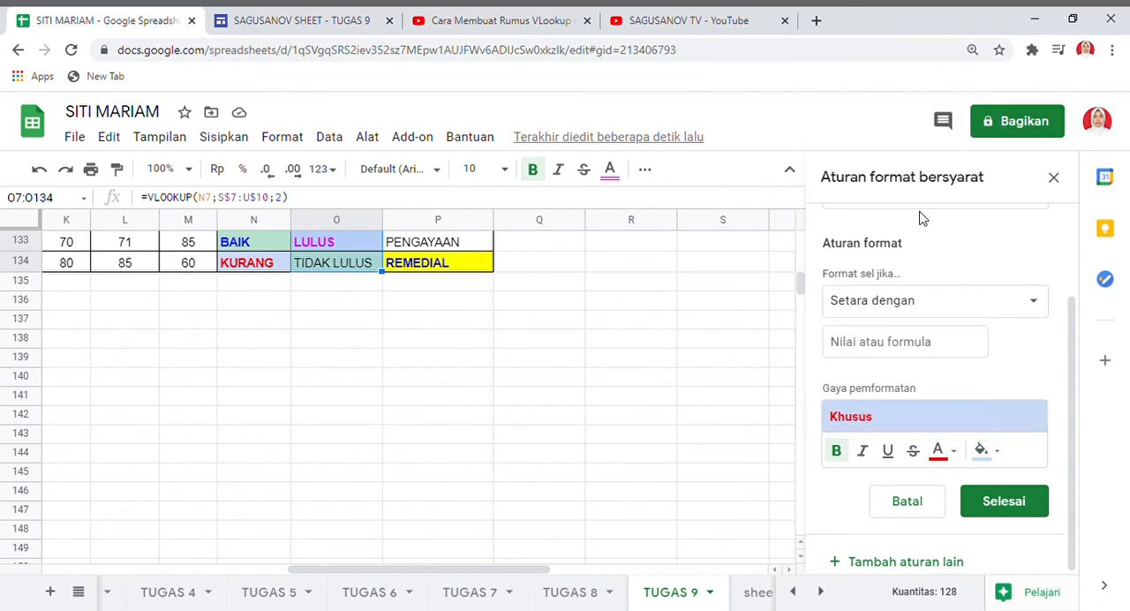
Enter TIDAK LULUS as the value the second KETERANGAN rule compares with and save the rule.
left_click(1013, 504)
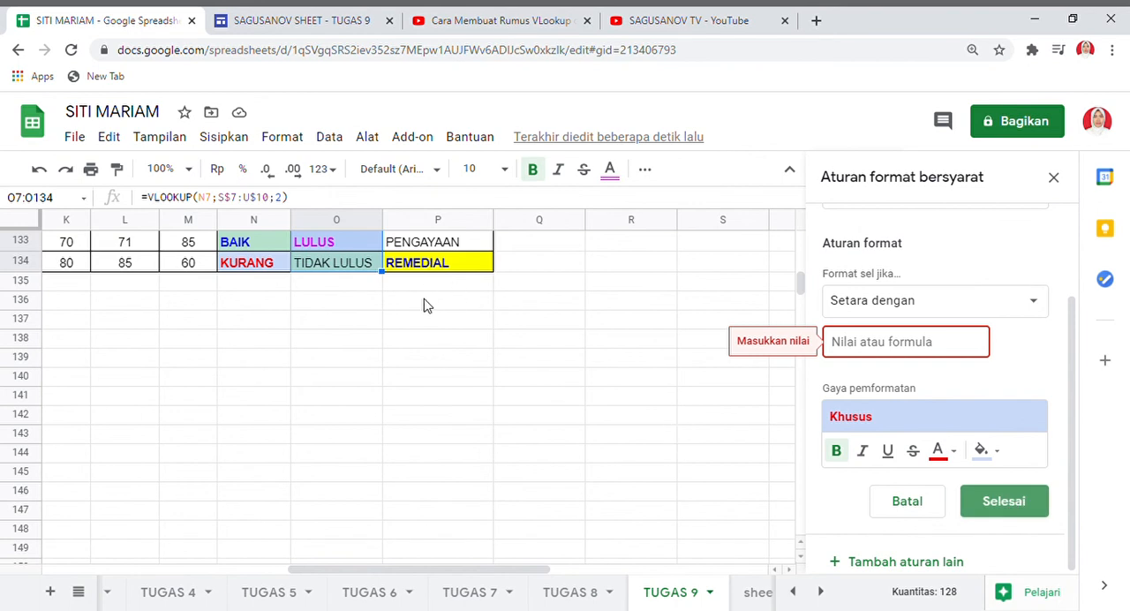
left_click(907, 349)
type("T")
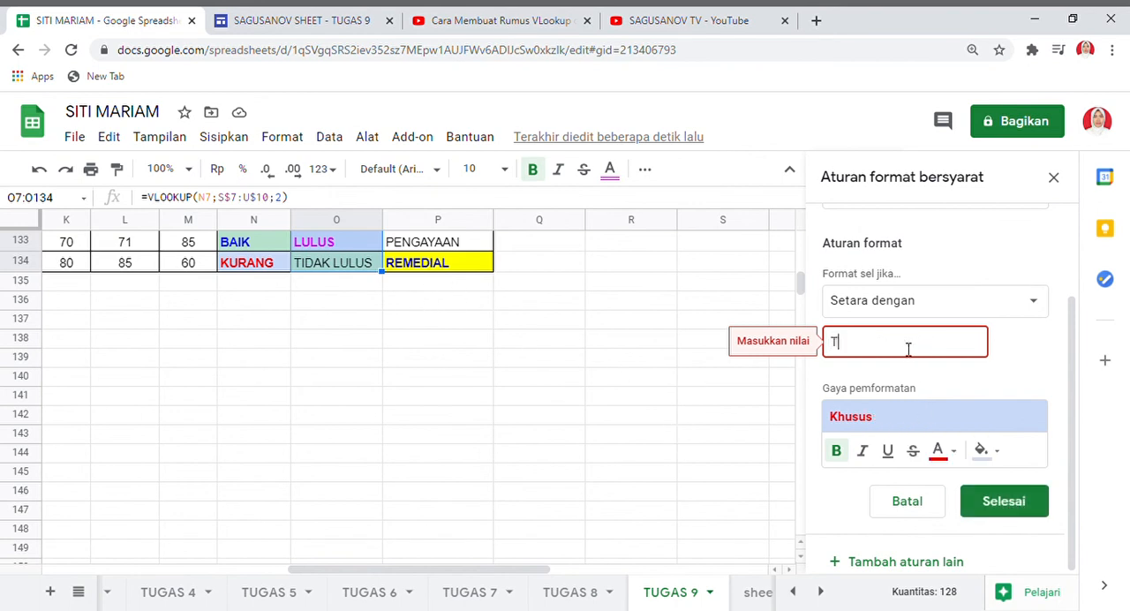
type("IDA")
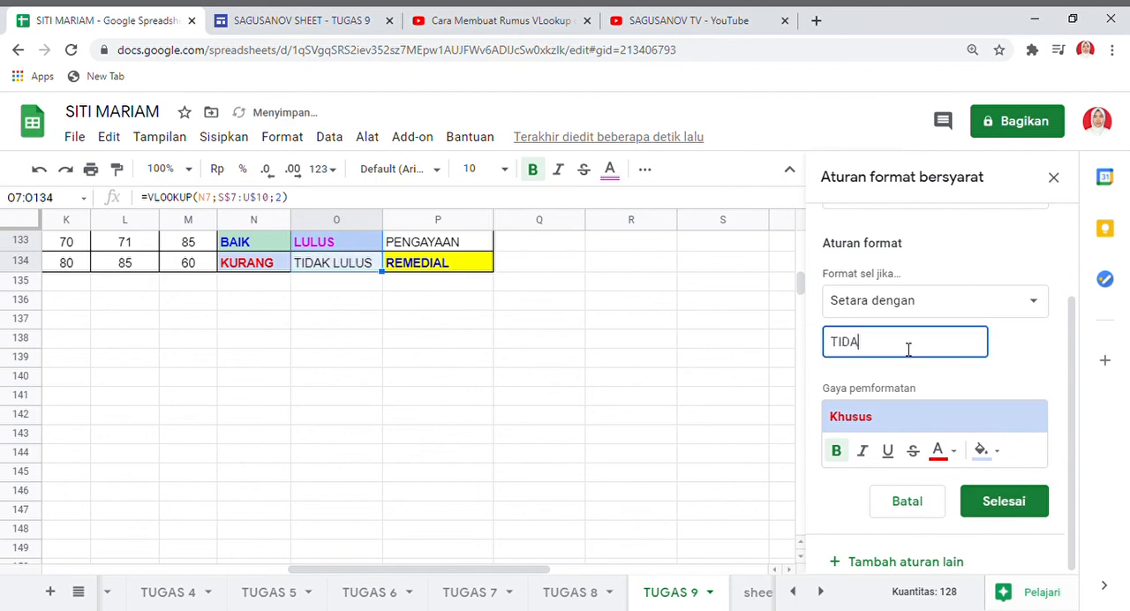
type("K LULUS")
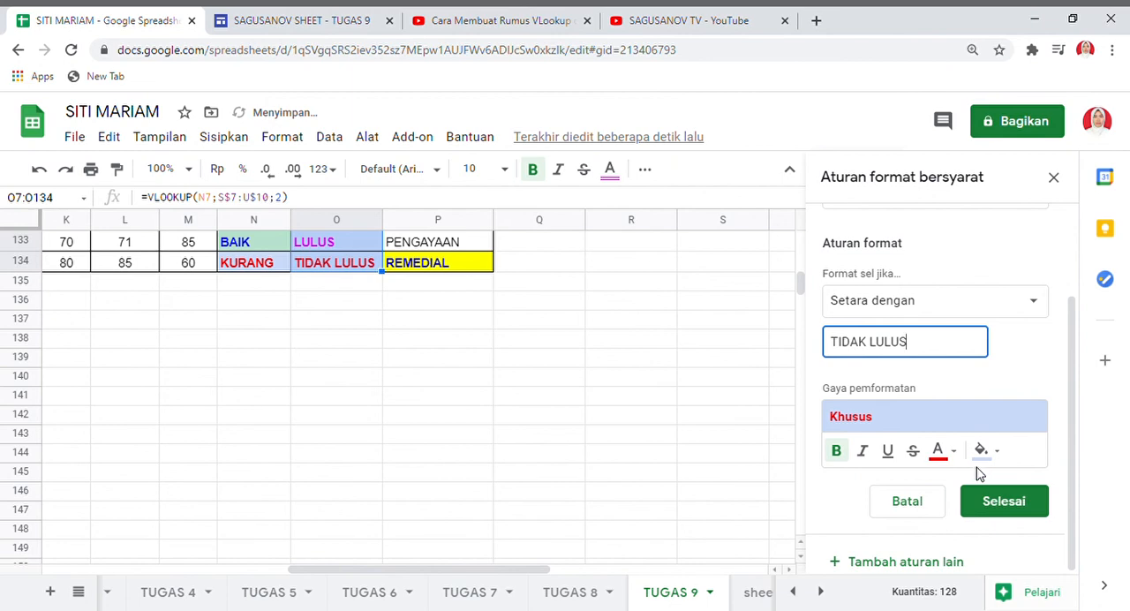
left_click(1000, 502)
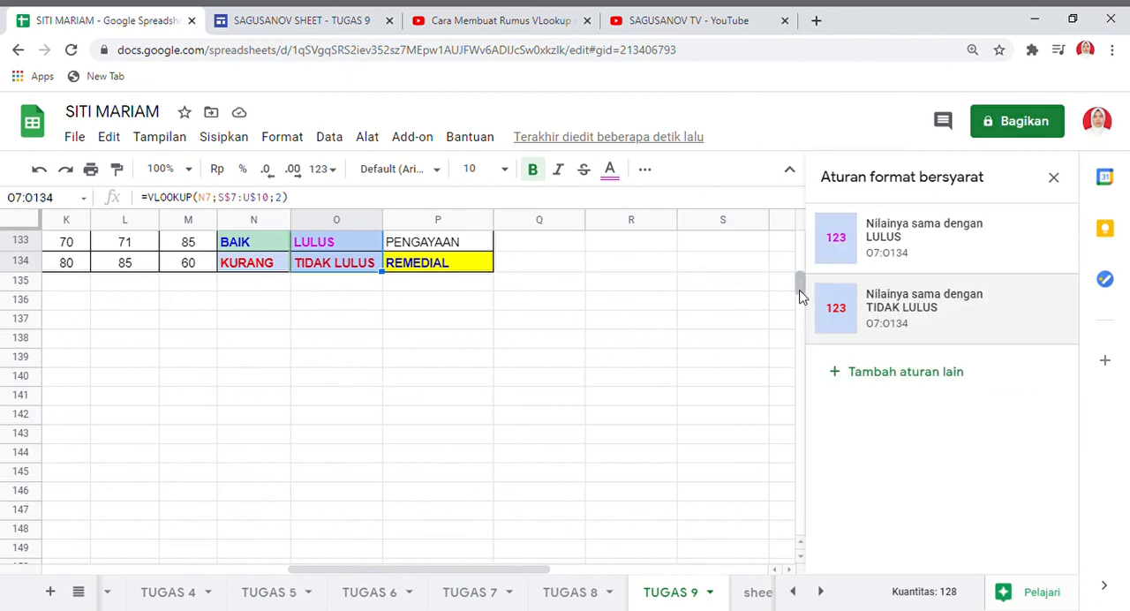
Select the TINDAK LANJUT results P7:P134 again and add another conditional formatting rule for them.
left_click_drag(800, 296, 800, 243)
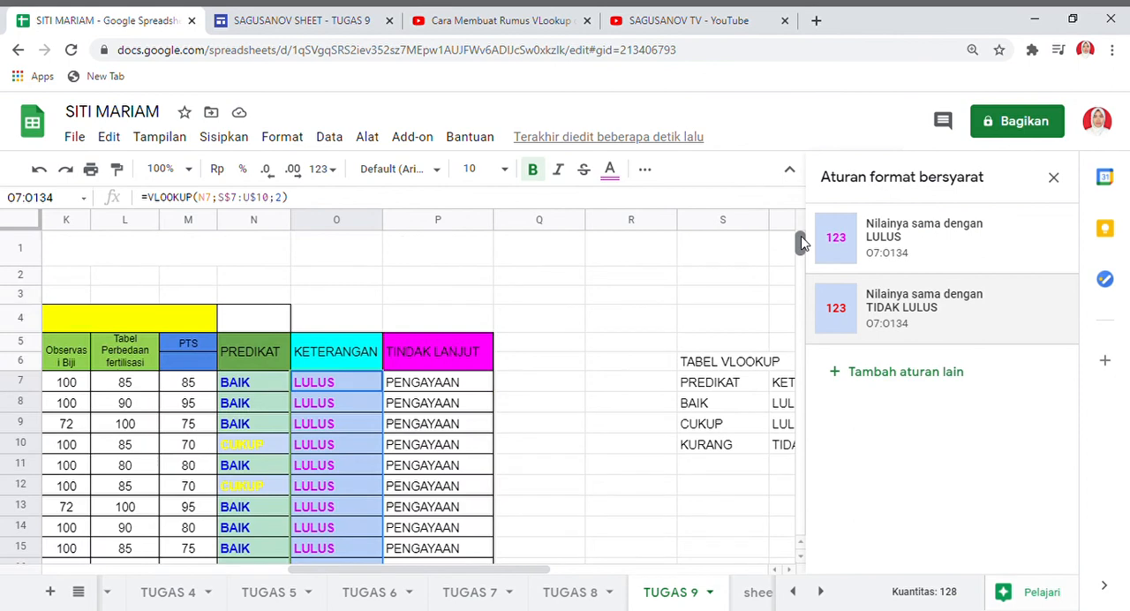
left_click(418, 385)
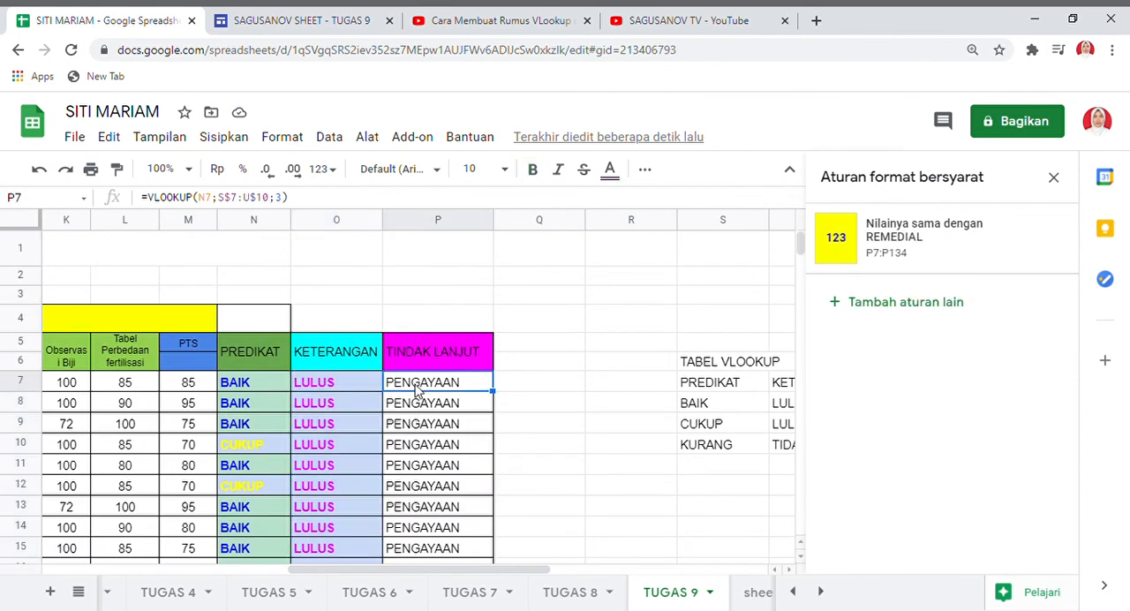
key("shift+Down")
key("shift+Down")
key("shift+Down")
key("shift+Down")
key("shift+Down")
key("shift+Down")
key("shift+Down")
key("shift+Down")
key("shift+Down")
key("shift+Down")
key("shift+Down")
key("shift+Down")
key("shift+Down")
key("shift+Down")
key("shift+Down")
key("shift+Down")
key("shift+Down")
key("shift+Down")
key("shift+Down")
key("shift+Down")
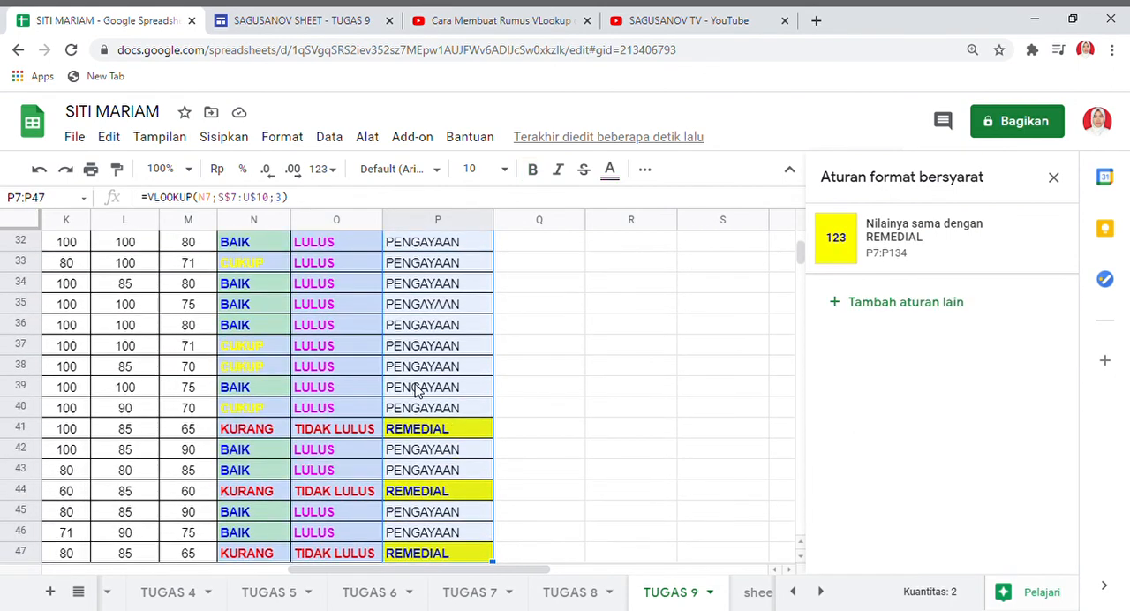
key("shift+Down")
key("shift+Down")
key("shift+Down")
key("shift+Down")
key("shift+Down")
key("shift+Down")
key("shift+Down")
key("shift+Down")
key("shift+Down")
key("shift+Down")
key("shift+Down")
key("shift+Down")
key("shift+Down")
key("shift+Down")
key("shift+Down")
key("shift+Down")
key("shift+Down")
key("shift+Down")
key("shift+Down")
key("shift+Down")
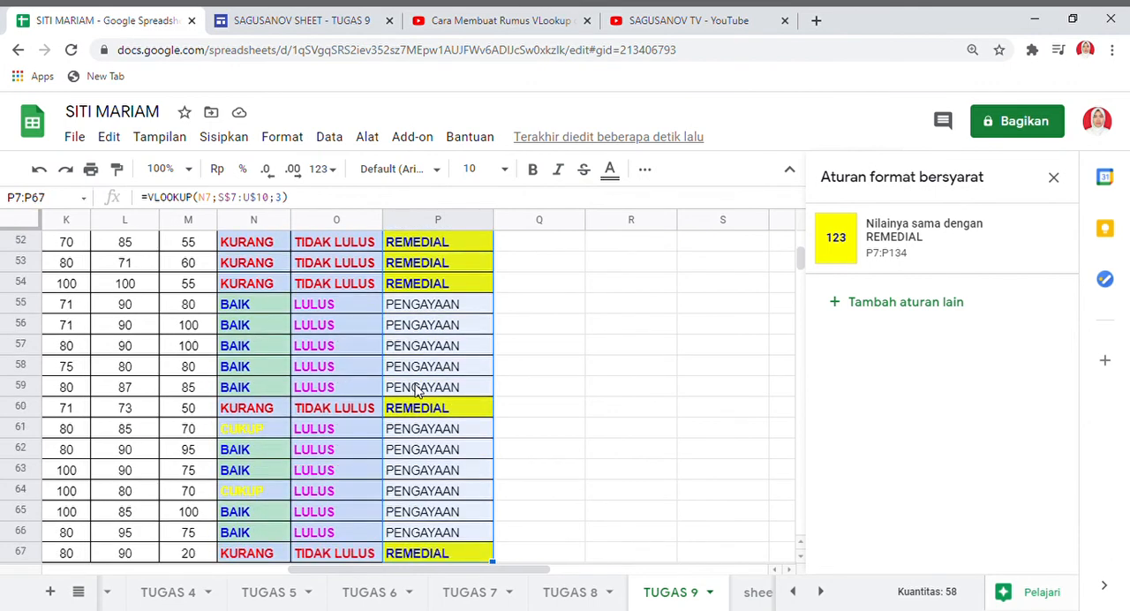
key("shift+Down")
key("shift+Down")
key("shift+Down")
key("shift+Down")
key("shift+Down")
key("shift+Down")
key("shift+Down")
key("shift+Down")
key("shift+Down")
key("shift+Down")
key("shift+Down")
key("shift+Down")
key("shift+Down")
key("shift+Down")
key("shift+Down")
key("shift+Down")
key("shift+Down")
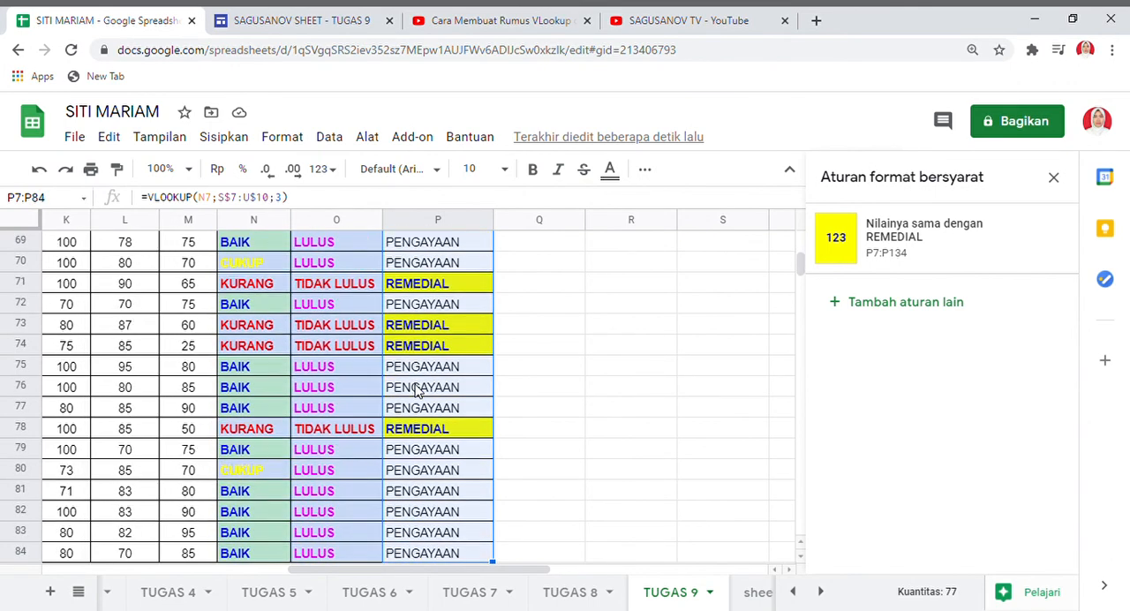
key("shift+Down")
key("shift+Down")
key("shift+Down")
key("shift+Down")
key("shift+Down")
key("shift+Down")
key("shift+Down")
key("shift+Down")
key("shift+Down")
key("shift+Down")
key("shift+Down")
key("shift+Down")
key("shift+Down")
key("shift+Down")
key("shift+Down")
key("shift+Down")
key("shift+Down")
key("shift+Down")
key("shift+Down")
key("shift+Down")
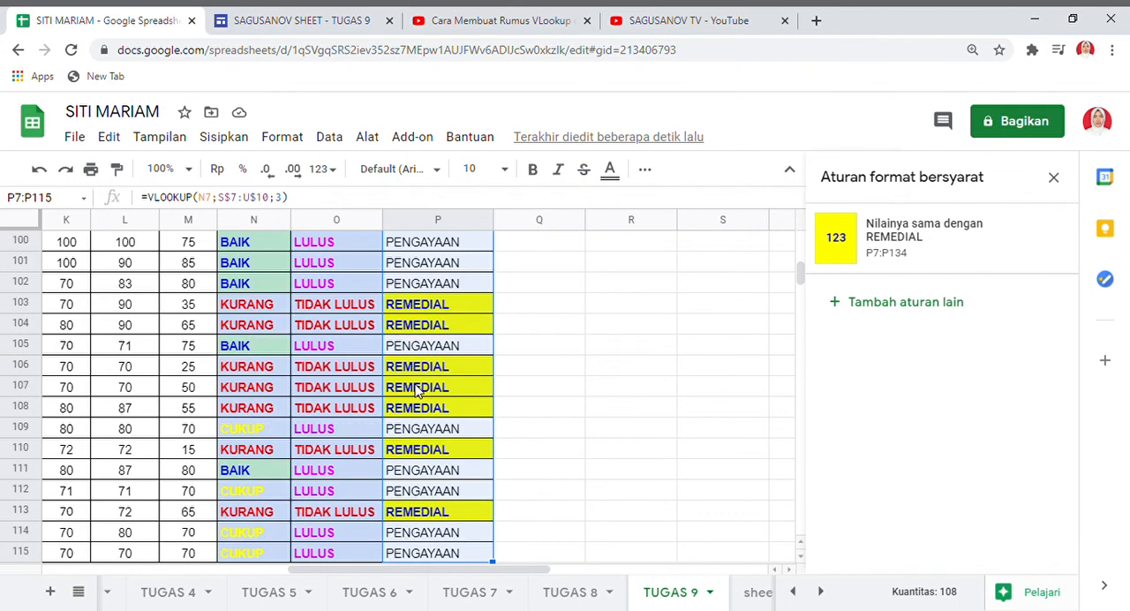
key("shift+Down")
key("shift+Down")
key("shift+Down")
key("shift+Down")
key("shift+Down")
key("shift+Down")
key("shift+Down")
key("shift+Down")
key("shift+Down")
key("shift+Down")
key("shift+Down")
key("shift+Down")
key("shift+Down")
key("shift+Down")
key("shift+Down")
key("shift+Down")
key("shift+Down")
key("shift+Down")
key("shift+Down")
key("shift+Down")
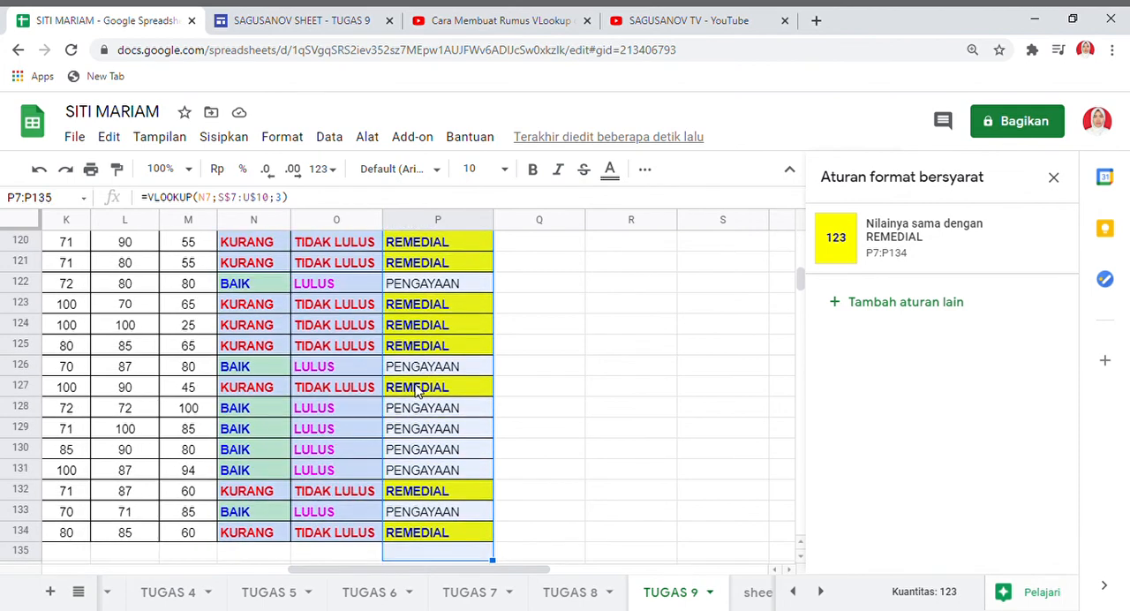
key("shift+Down")
key("shift+Down")
key("shift+Down")
key("shift+Down")
key("shift+Down")
key("shift+Down")
key("shift+Down")
key("shift+Down")
key("shift+Down")
key("shift+Down")
key("shift+Down")
key("shift+Down")
key("shift+Up")
key("shift+Up")
key("shift+Up")
key("shift+Up")
key("shift+Up")
key("shift+Up")
key("shift+Up")
key("shift+Up")
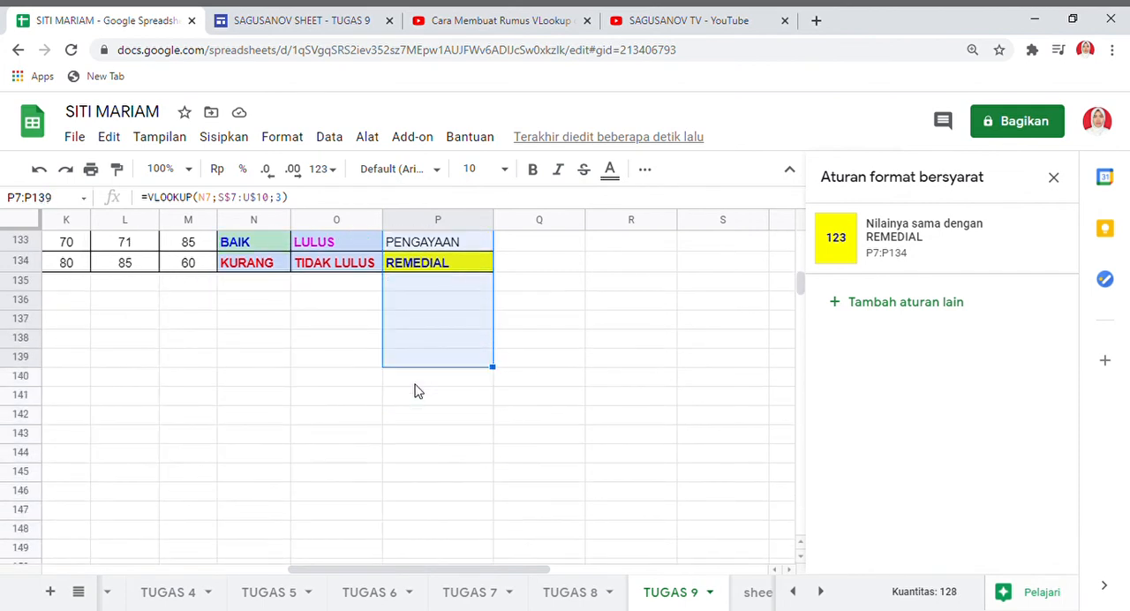
key("shift+Up")
key("shift+Up")
key("shift+Up")
key("shift+Up")
key("shift+Up")
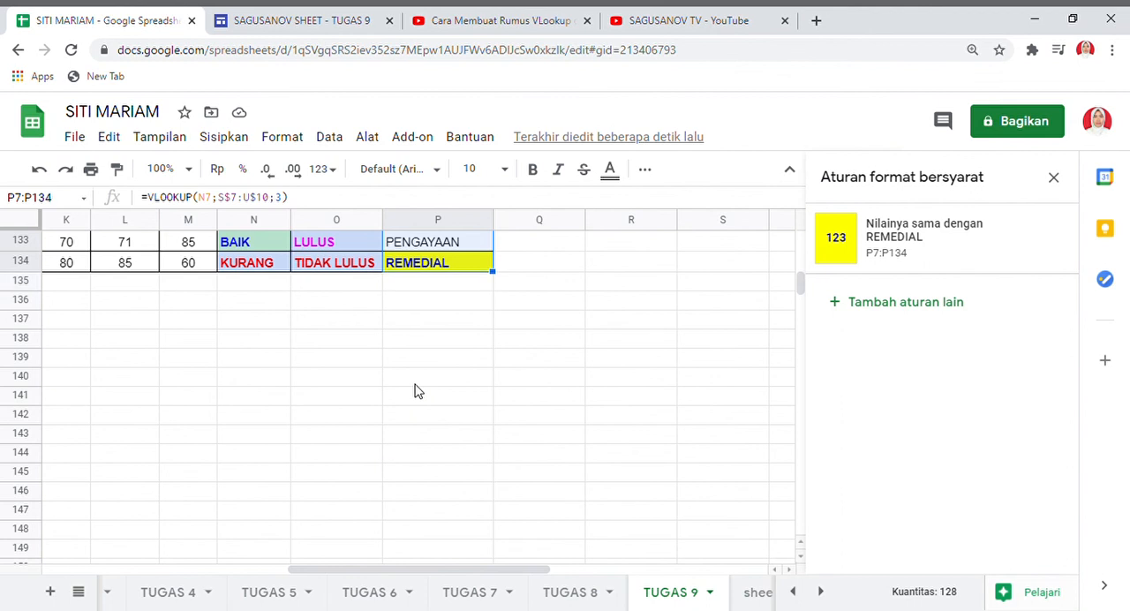
left_click(892, 304)
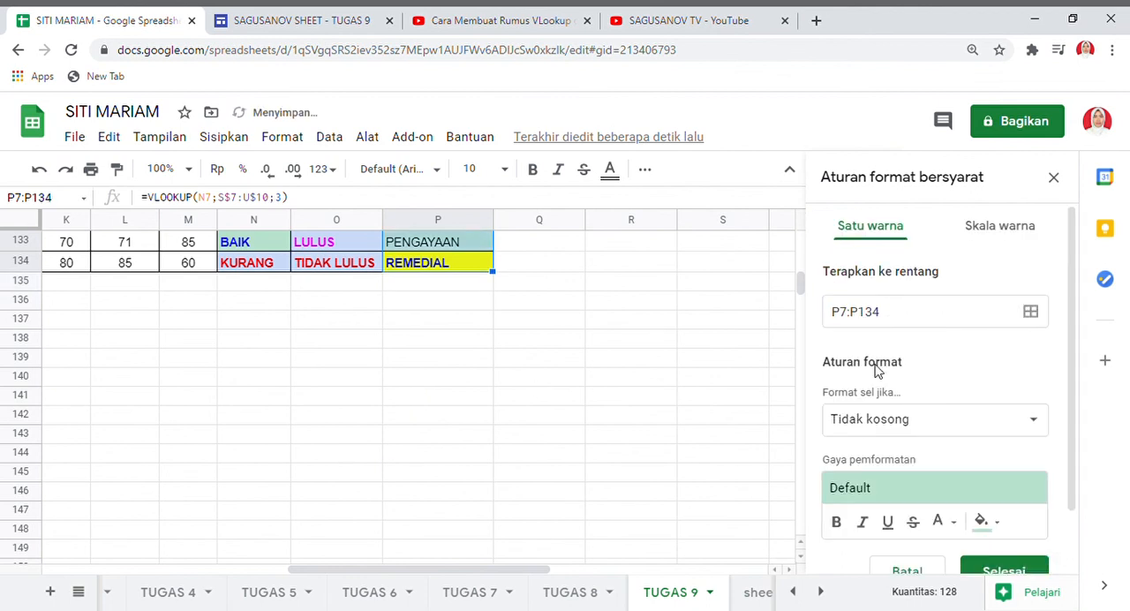
Set the condition of the second TINDAK LANJUT rule to "Setara dengan" with the value PENGAYAAN.
left_click(1037, 419)
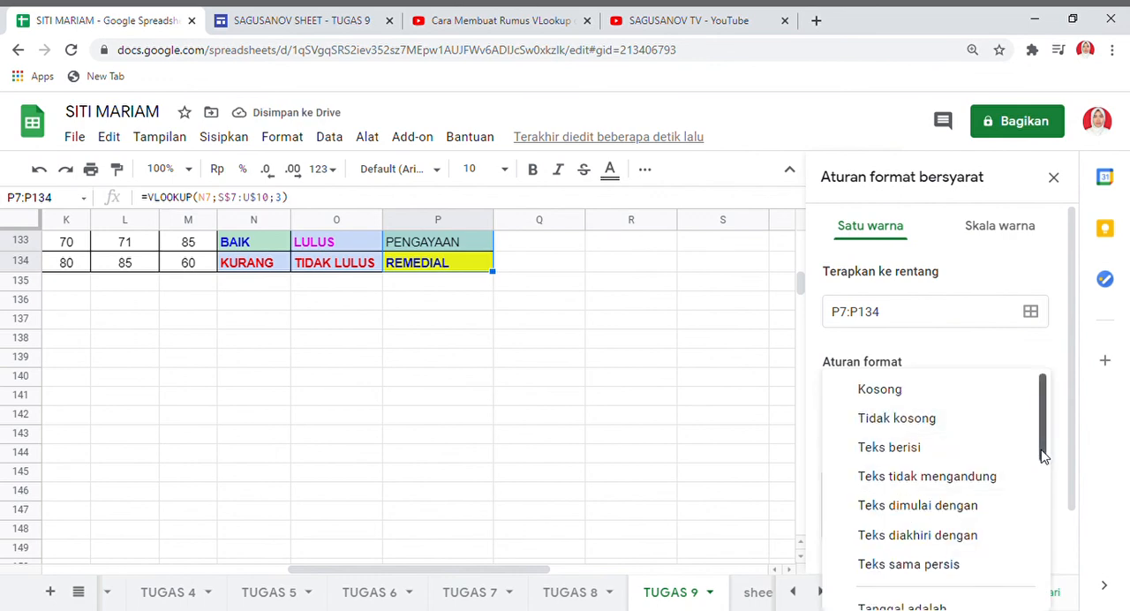
left_click_drag(1041, 457, 1054, 586)
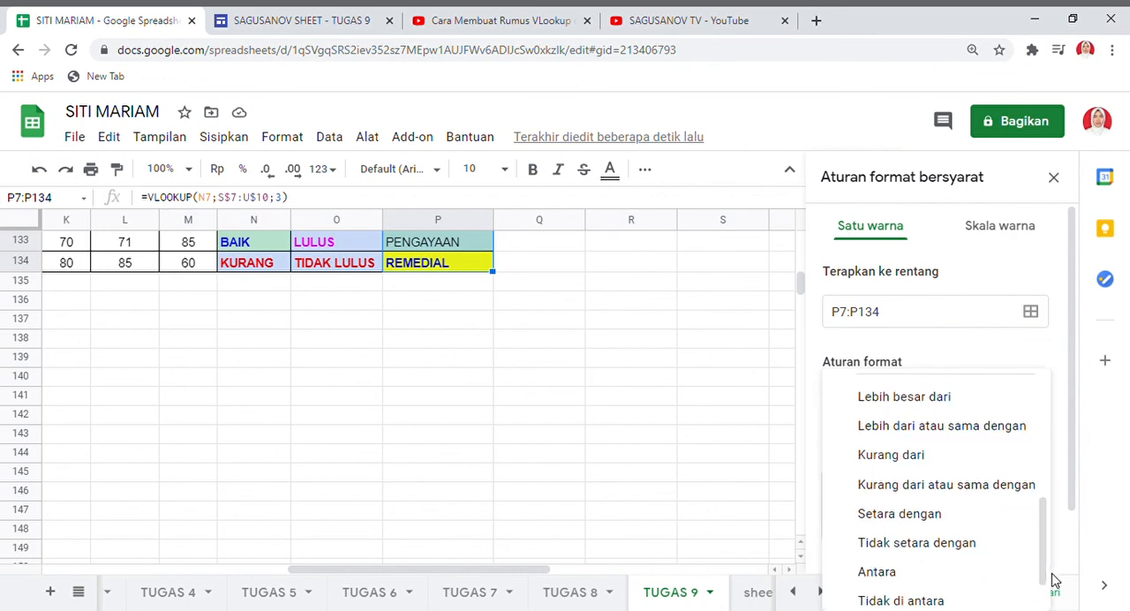
left_click(941, 518)
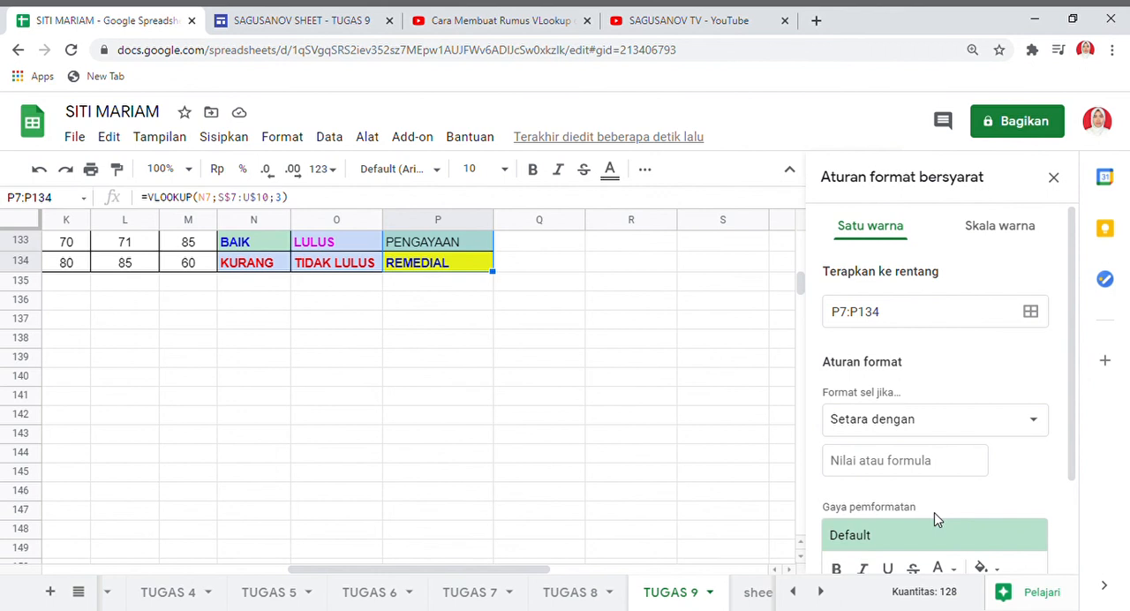
left_click(945, 471)
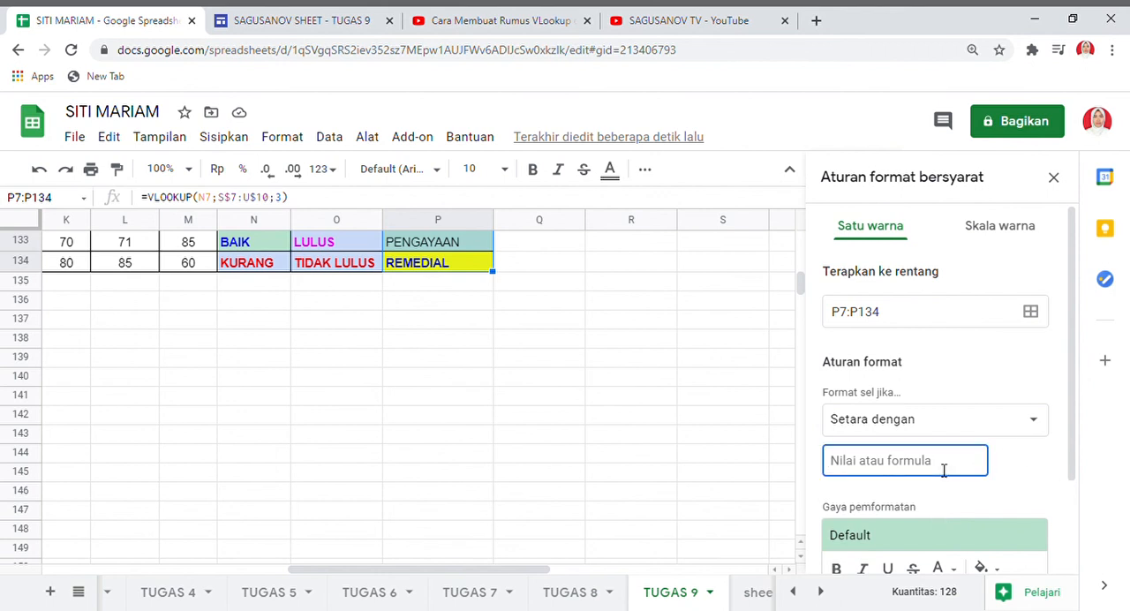
type("PENGAYAA")
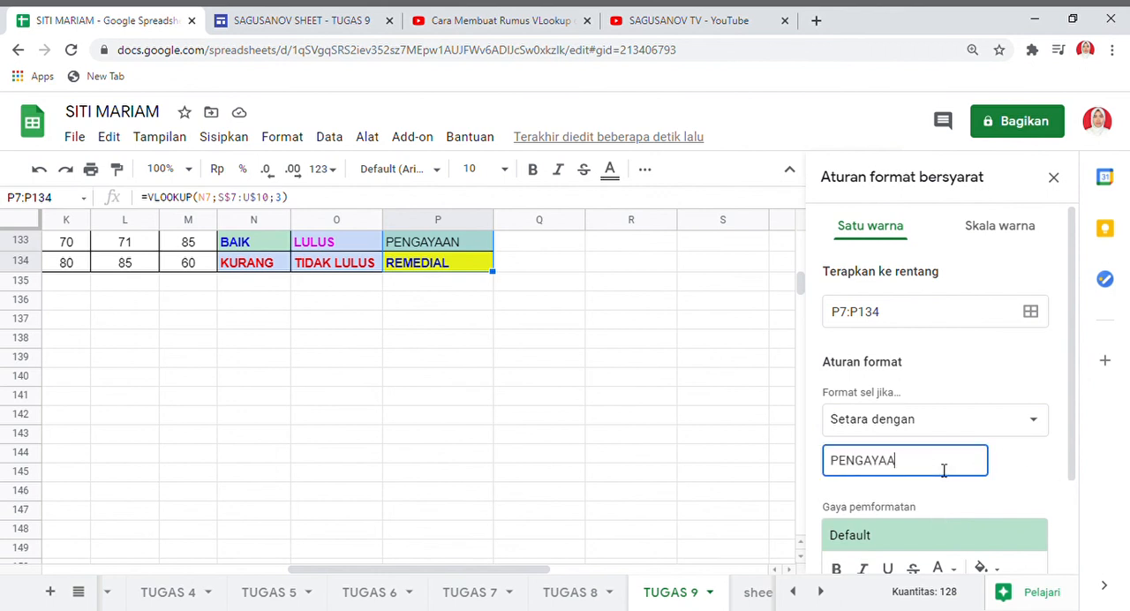
type("N")
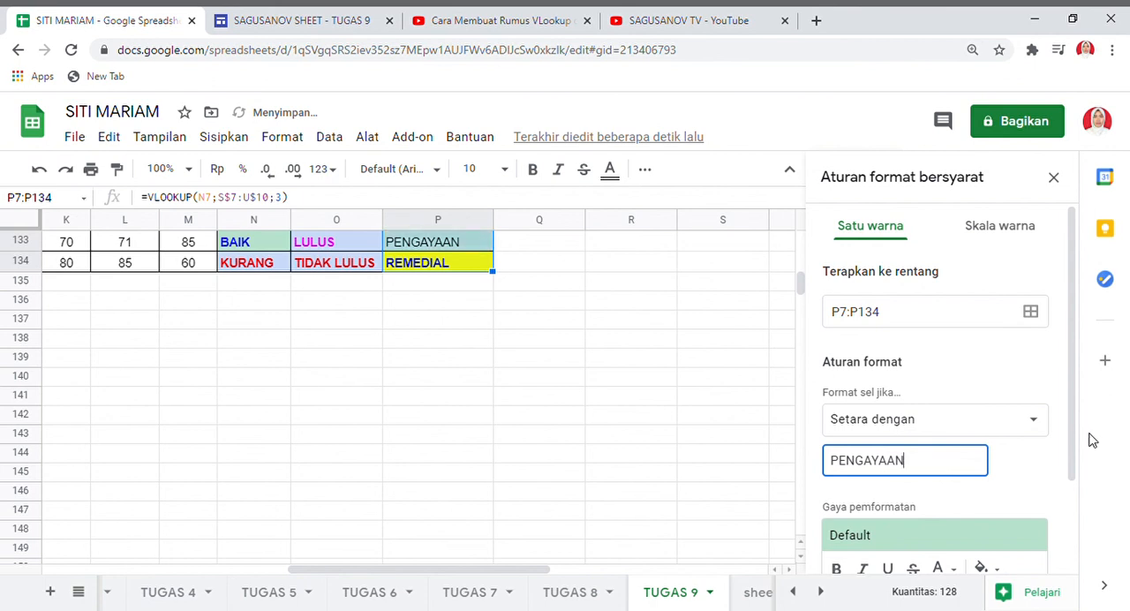
Style the PENGAYAAN rule with bold text on a light yellow fill, save it and close the conditional formatting rules.
left_click_drag(1072, 435, 1072, 517)
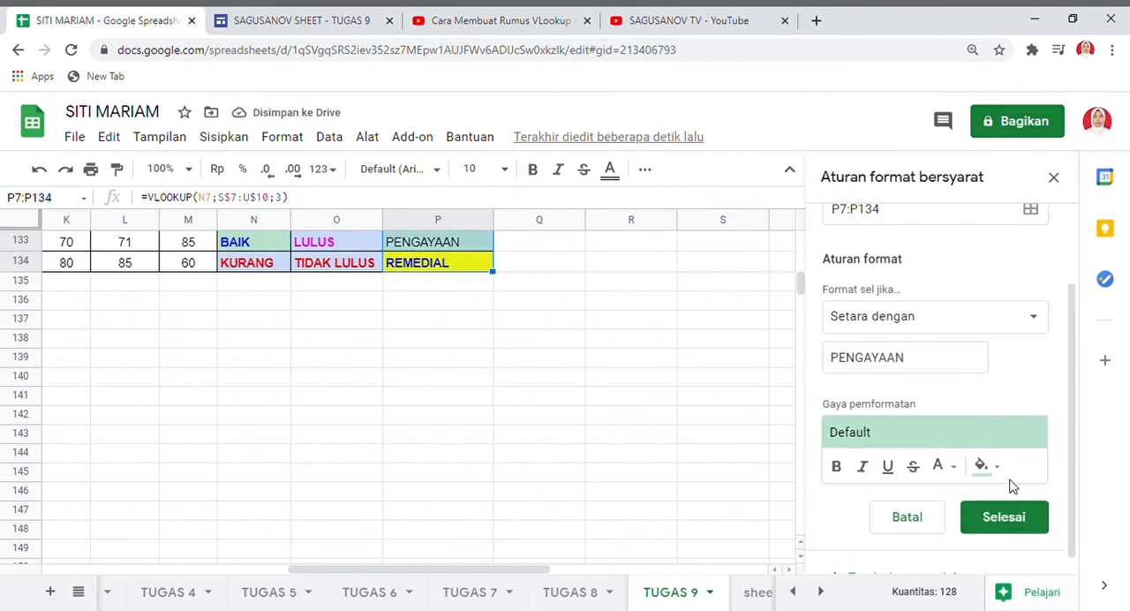
left_click(837, 466)
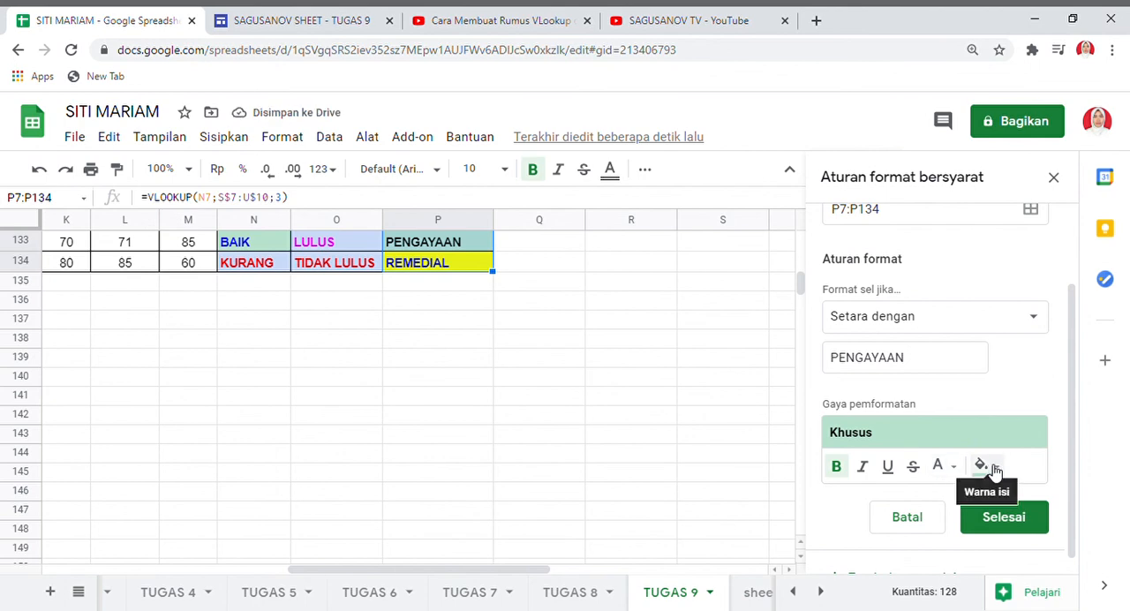
left_click(993, 468)
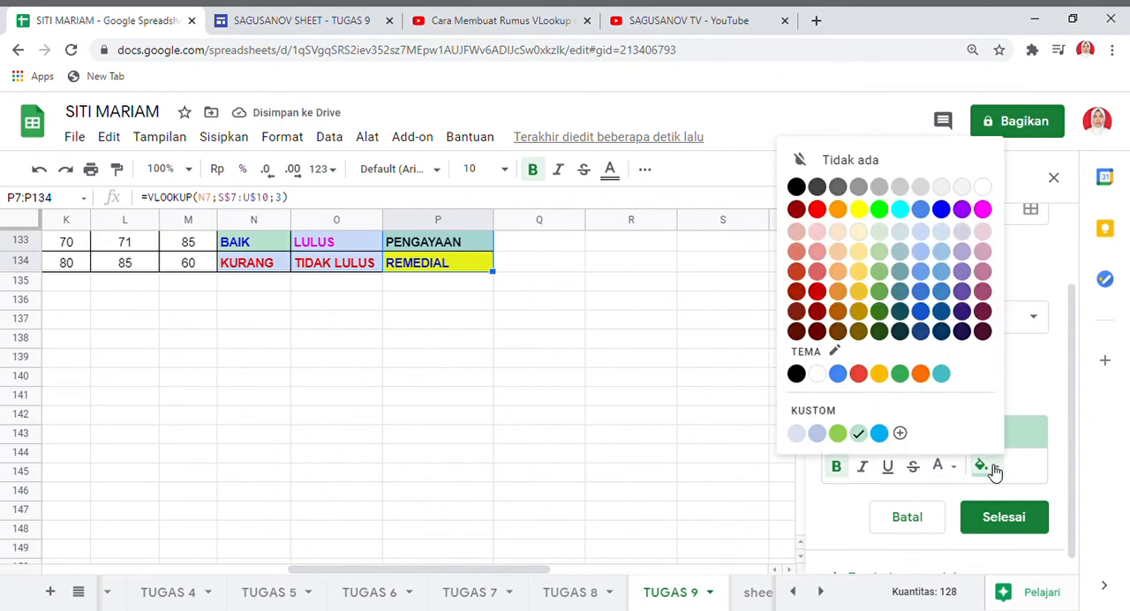
left_click(983, 209)
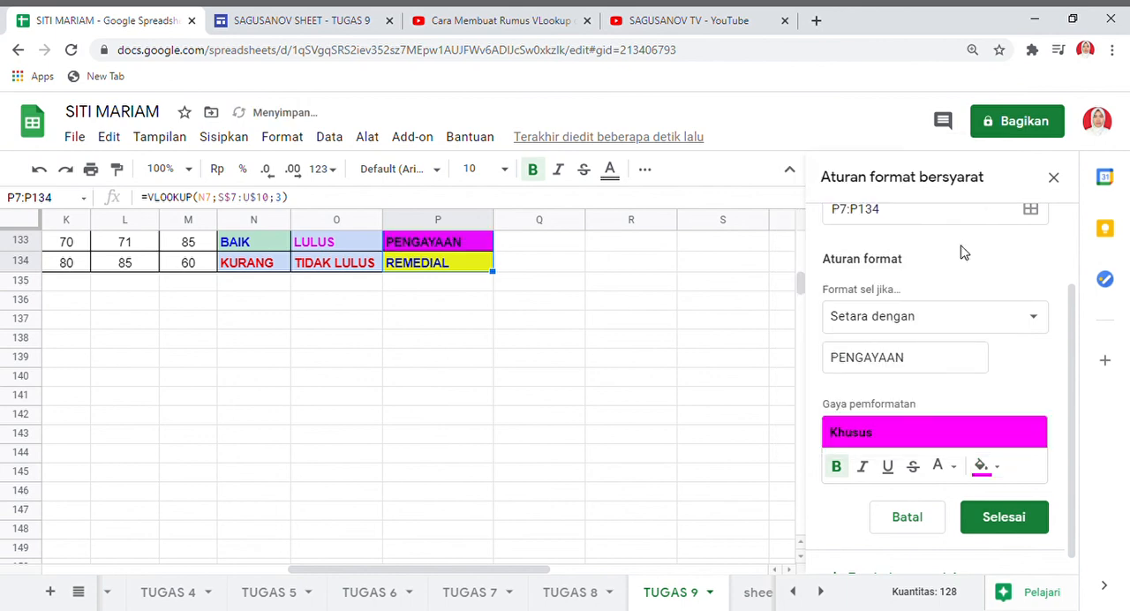
left_click(1001, 468)
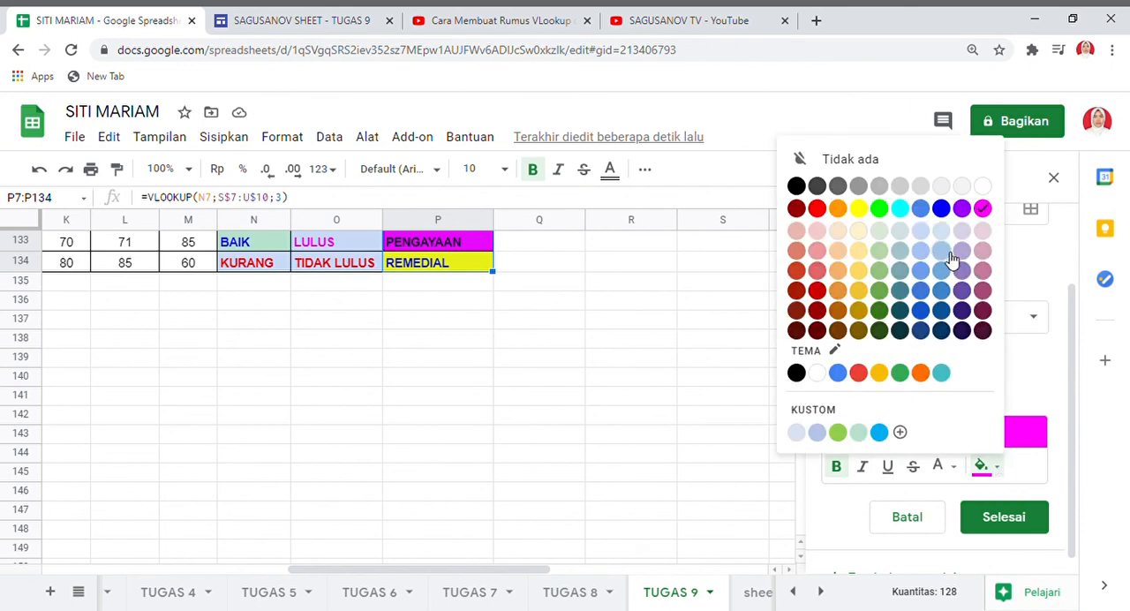
left_click(860, 250)
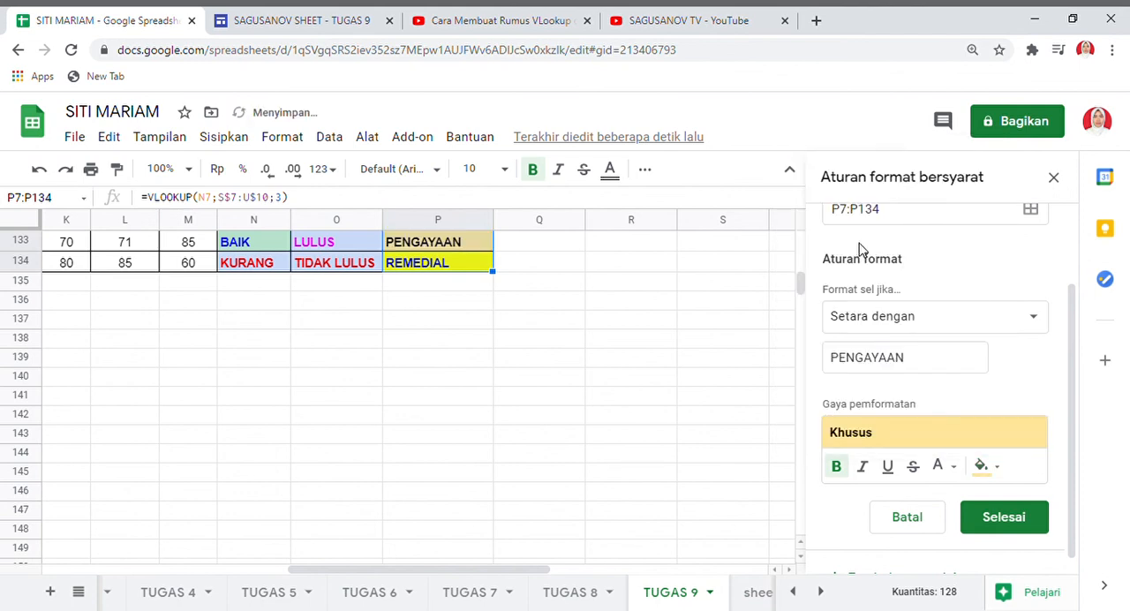
left_click(1004, 519)
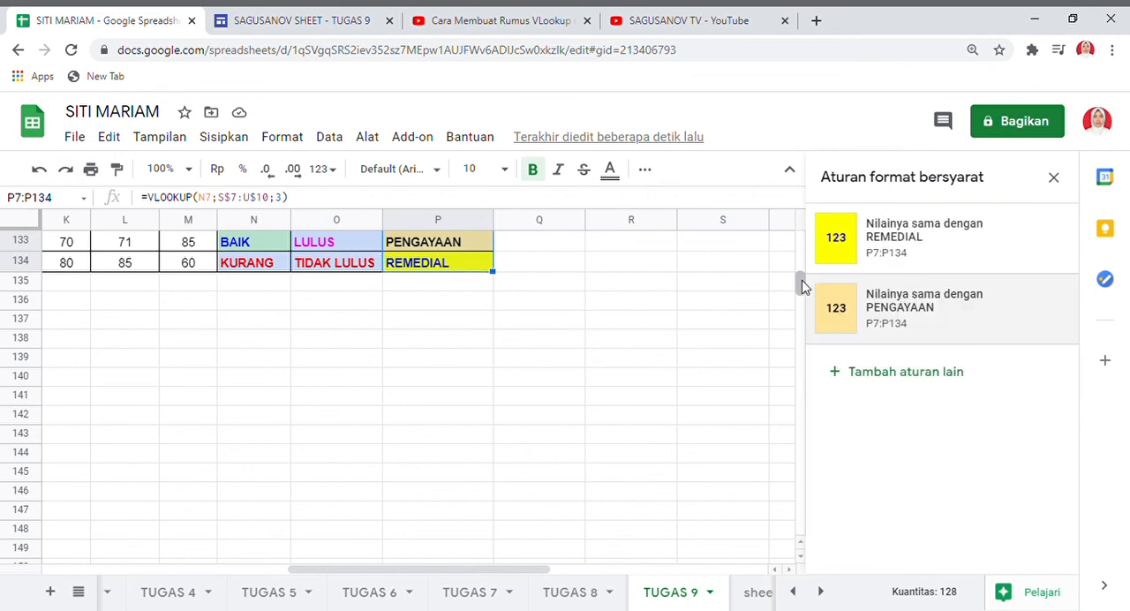
left_click_drag(801, 285, 800, 244)
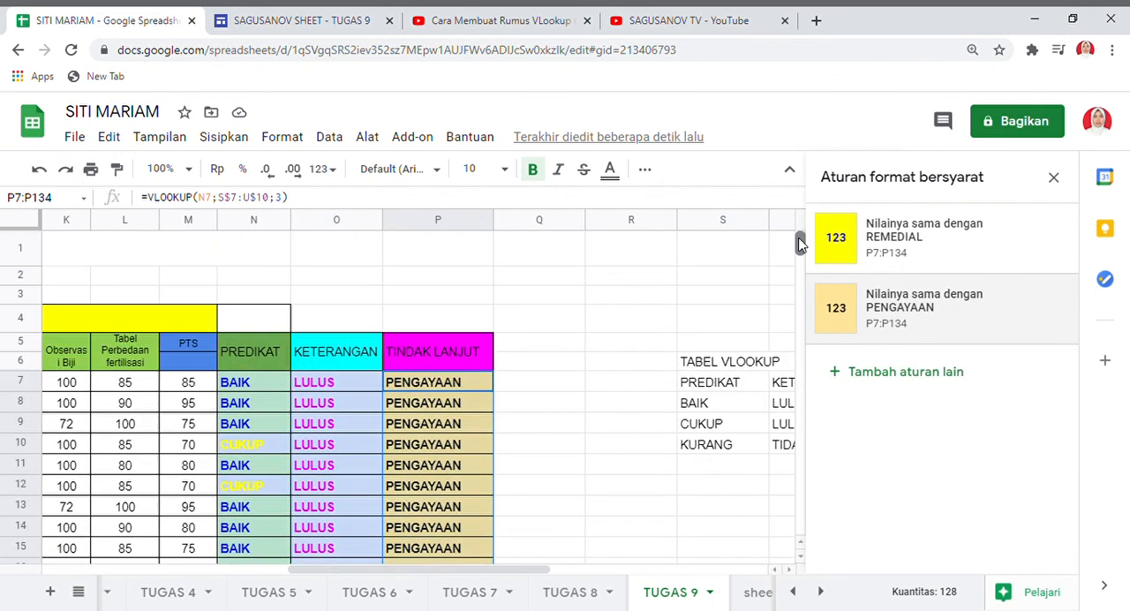
left_click(1054, 179)
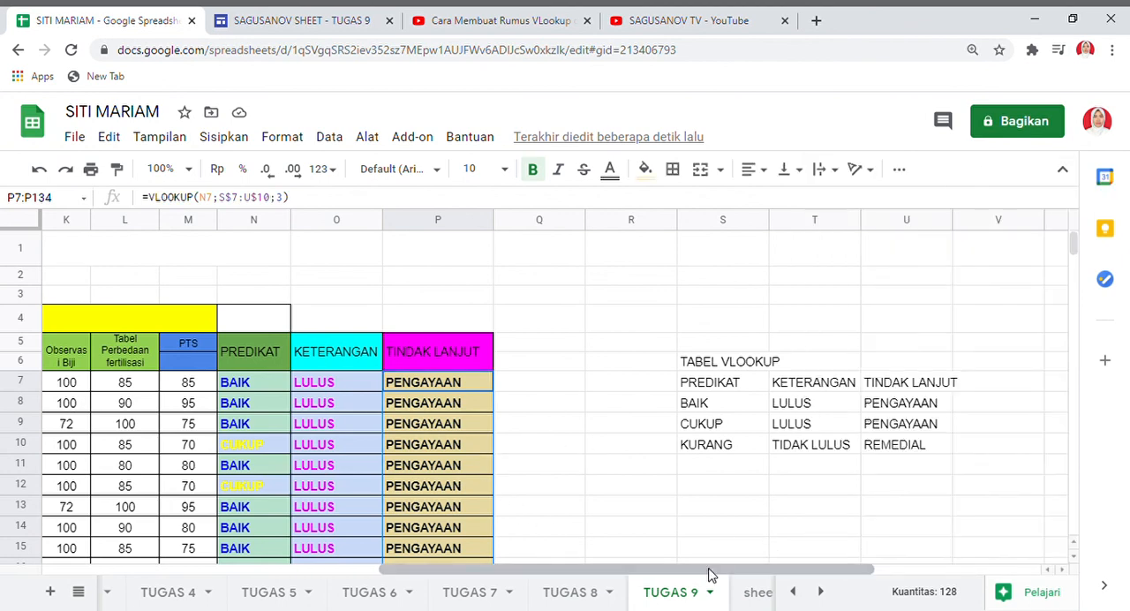
left_click_drag(709, 571, 410, 549)
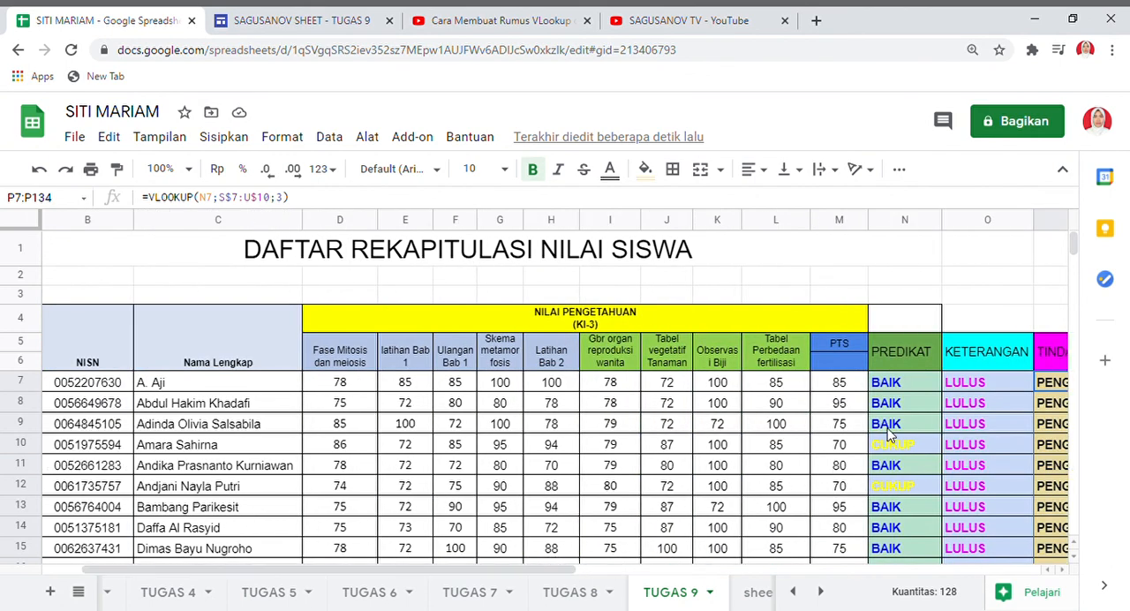